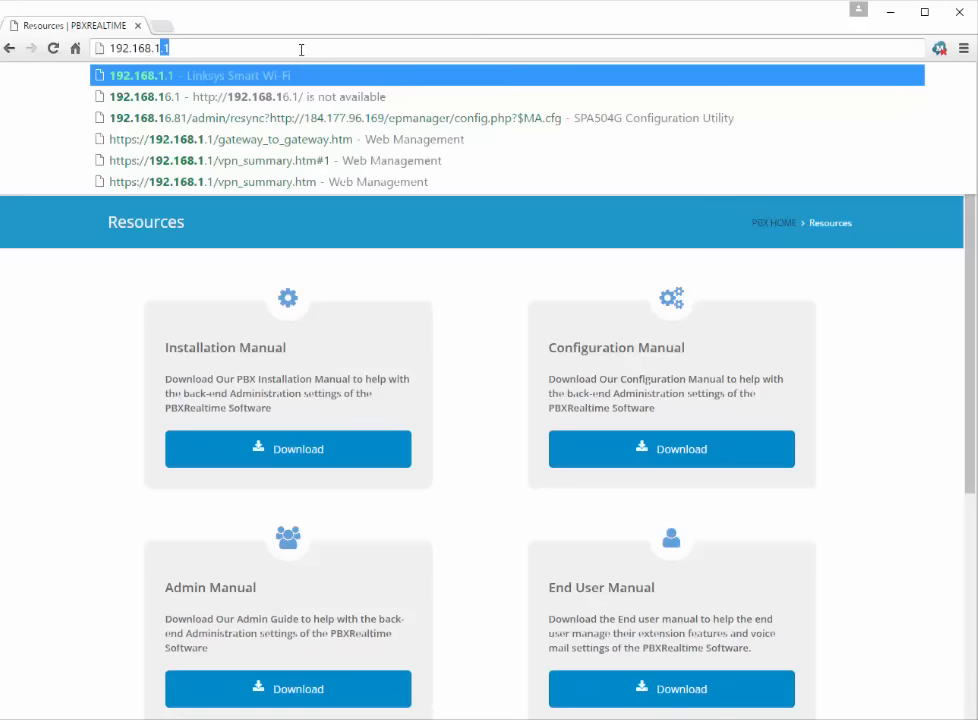
Step: Load the PBX server's config page at 192.168.16.101/config in Chrome
type("6.101")
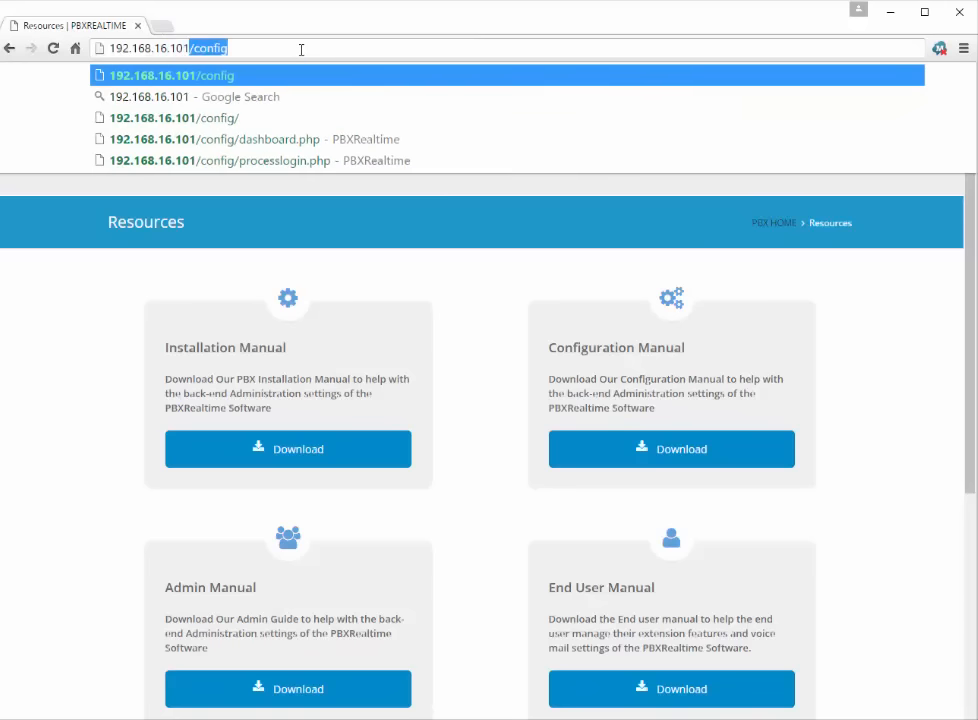
key("Right")
key("Return")
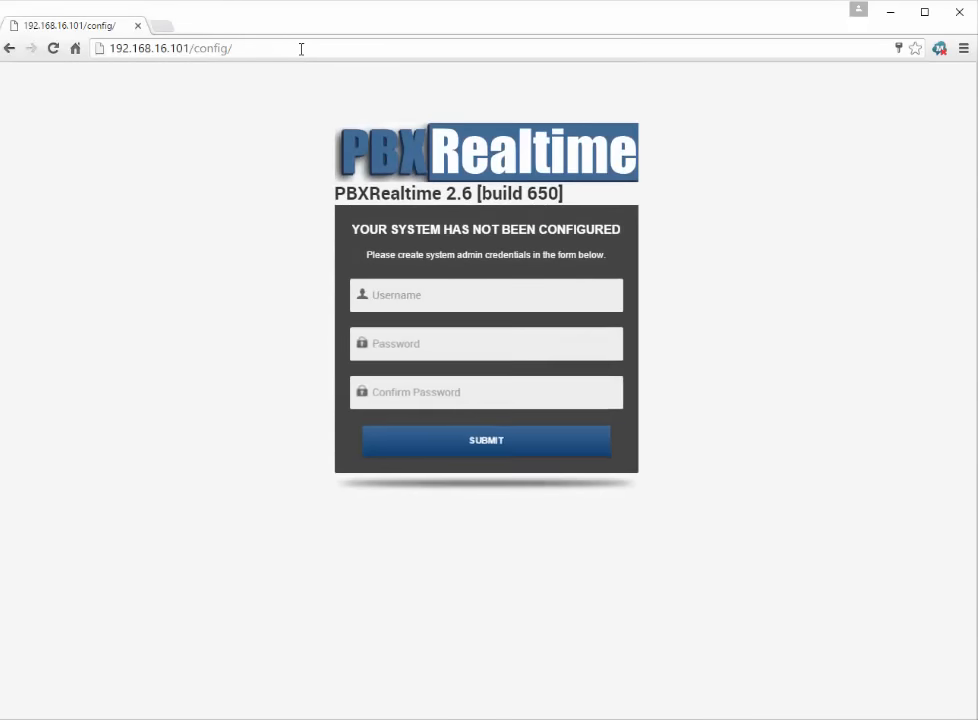
Step: Enter username administrator, then type the admin password and confirm it
left_click(492, 294)
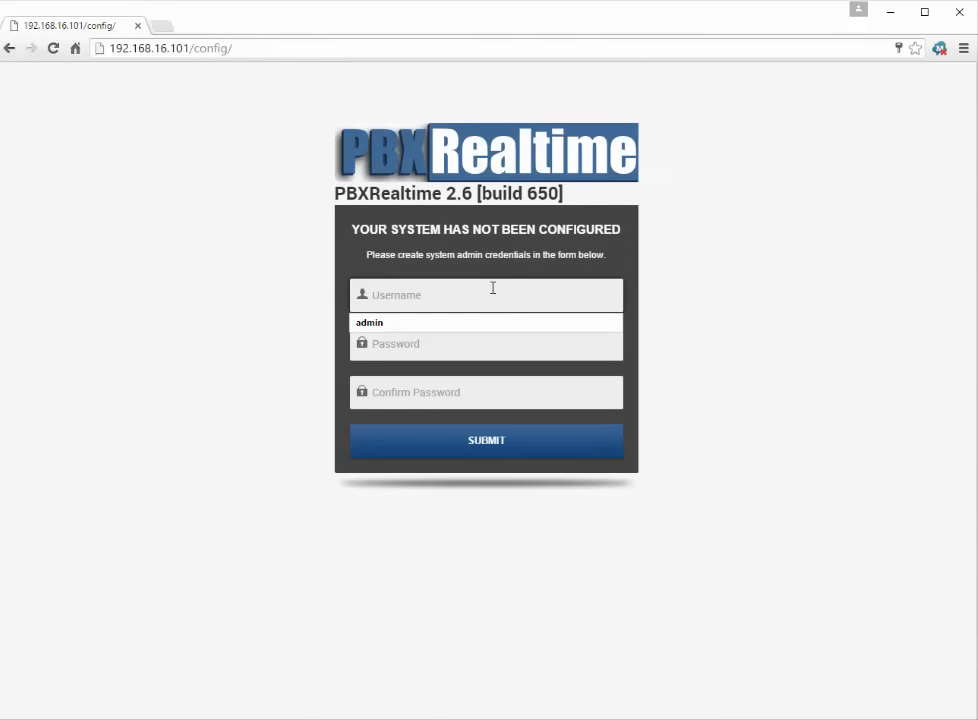
type("admini")
key("Down")
key("Return")
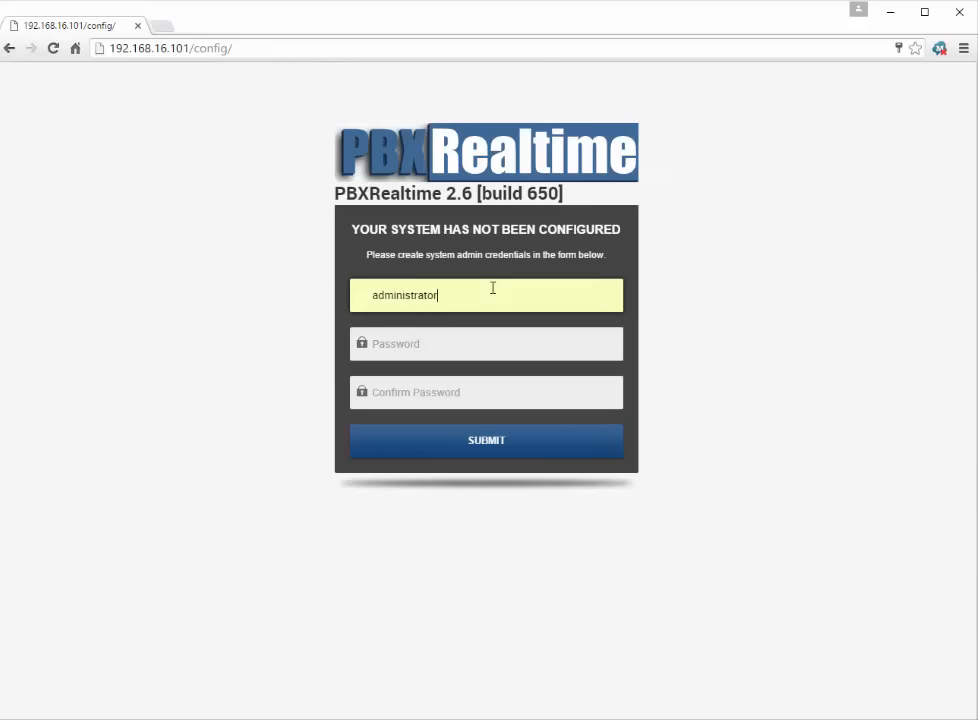
key("Tab")
type("1234")
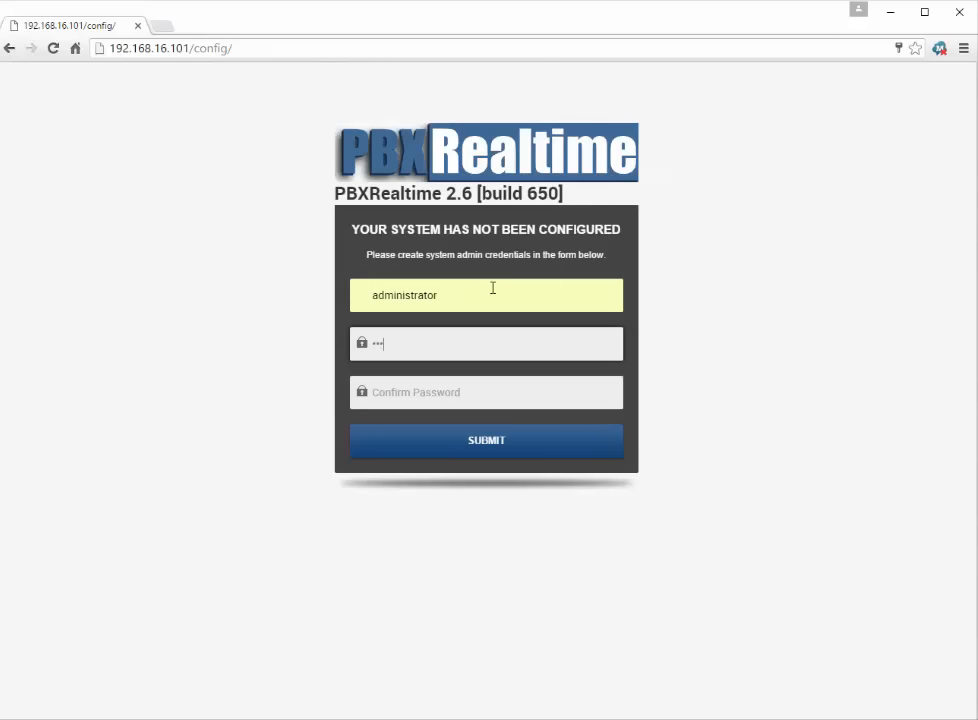
type("5678")
key("Tab")
type("12345")
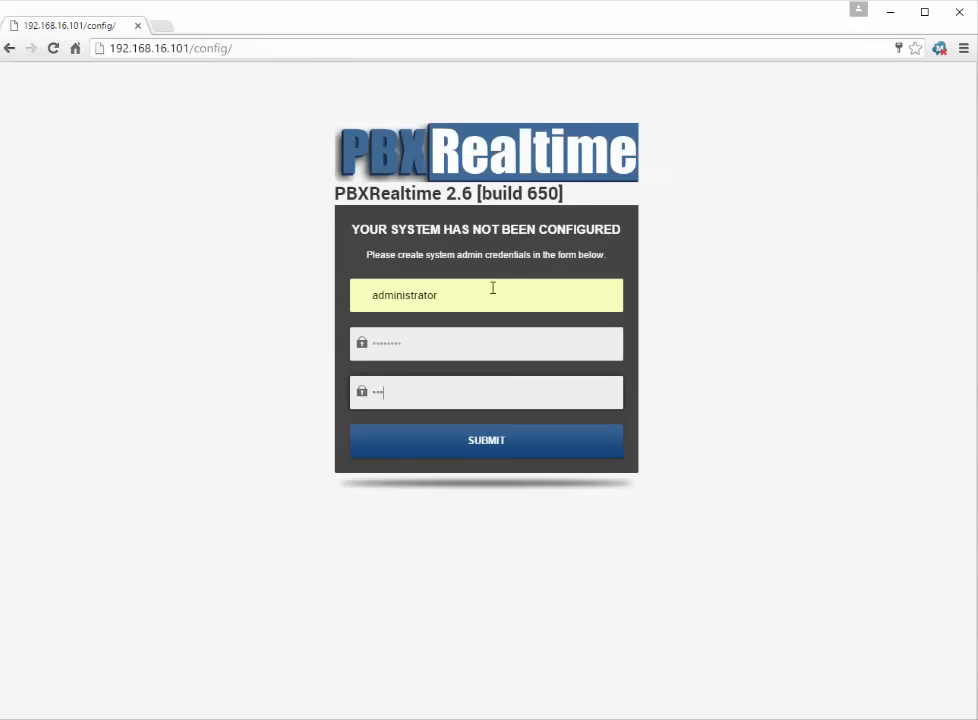
type("678")
key("Tab")
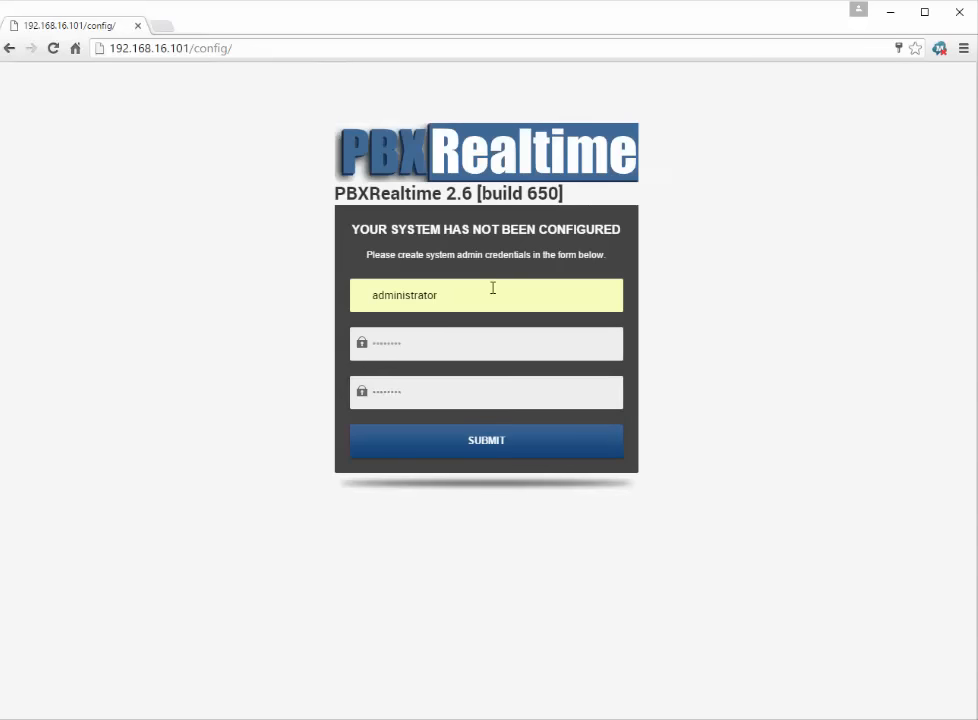
Step: Submit the new credentials, decline browser password saving, and log in as administrator
left_click(476, 441)
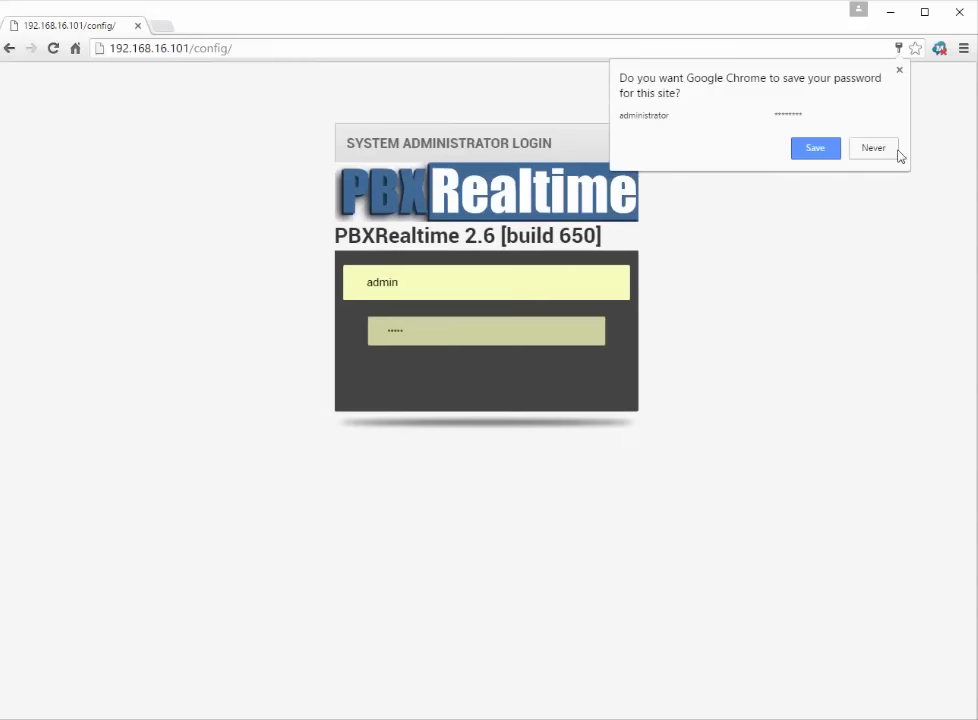
left_click(899, 70)
left_click(484, 285)
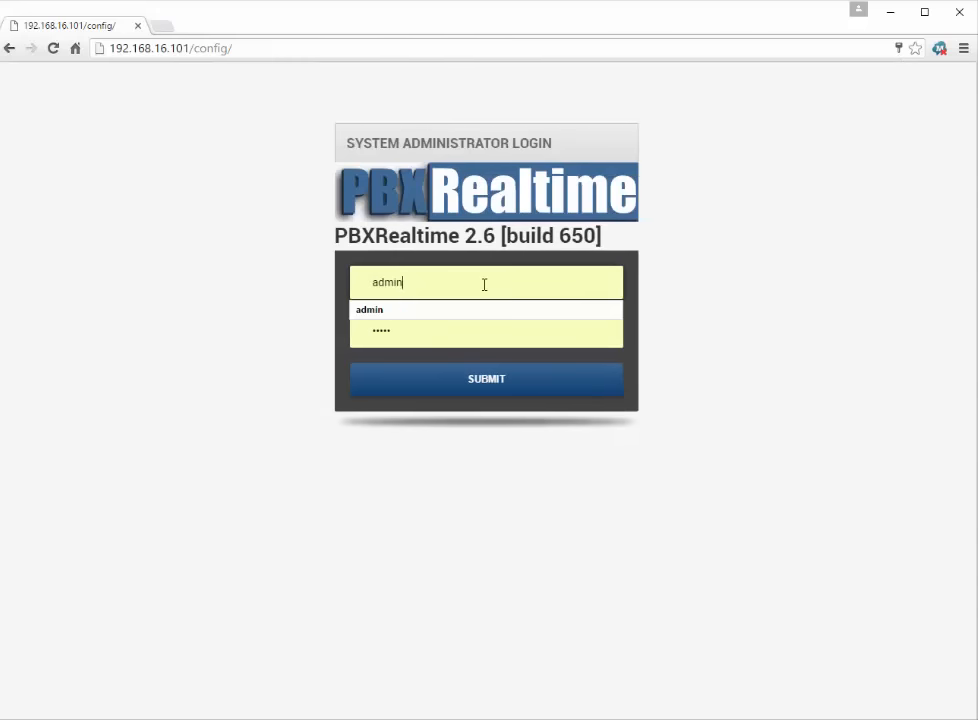
double_click(484, 285)
type("adminis")
key("Down")
key("Tab")
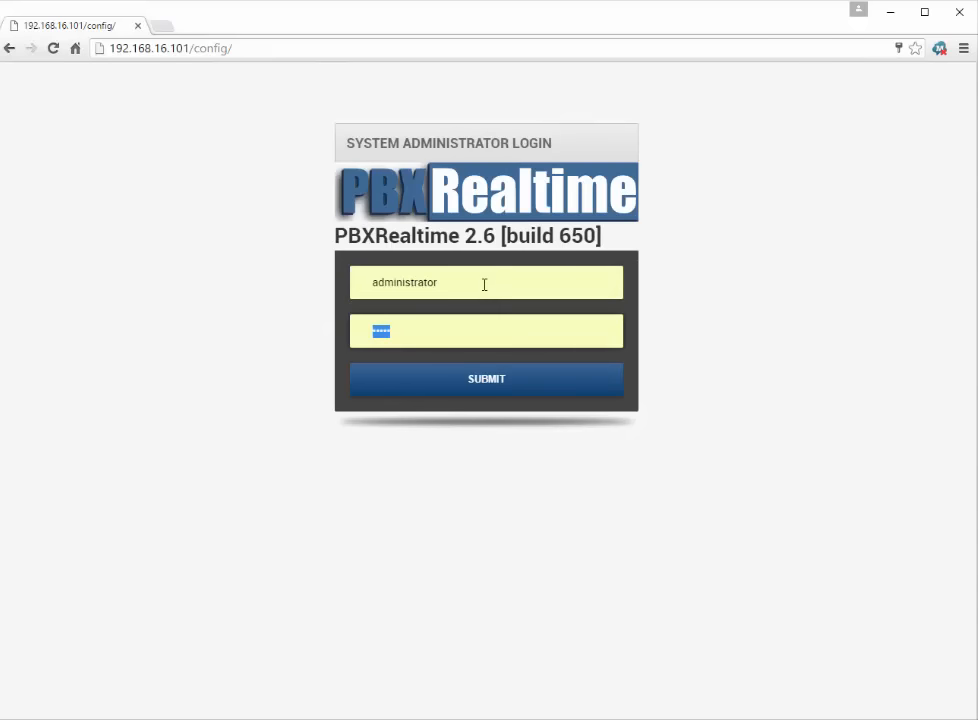
type("********")
key("Return")
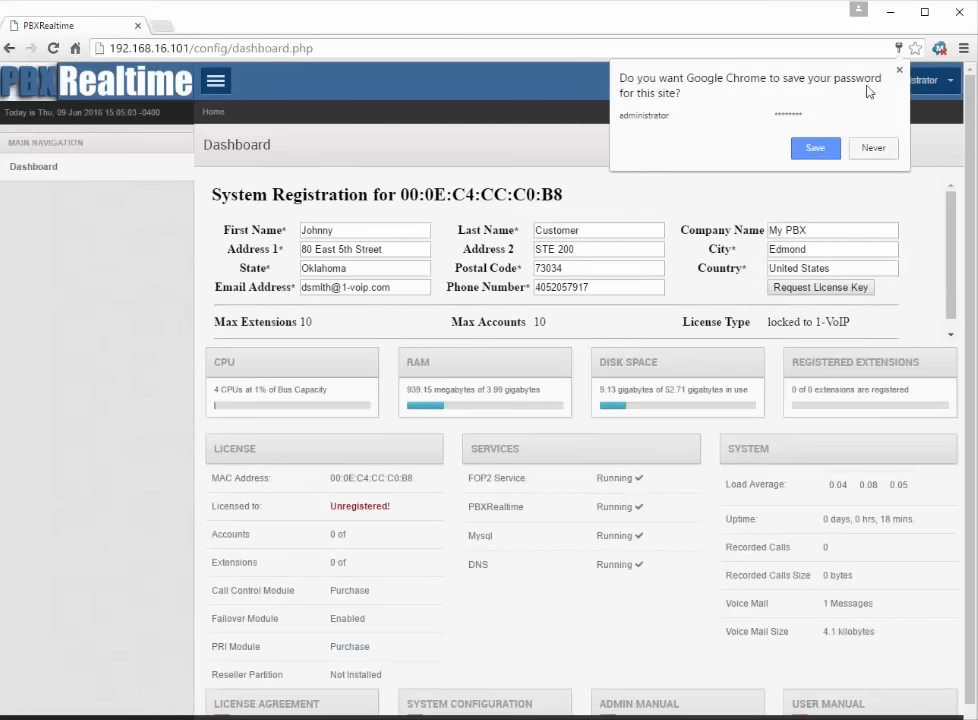
Step: Dismiss the save-password prompt and request a license key from System Registration
left_click(900, 70)
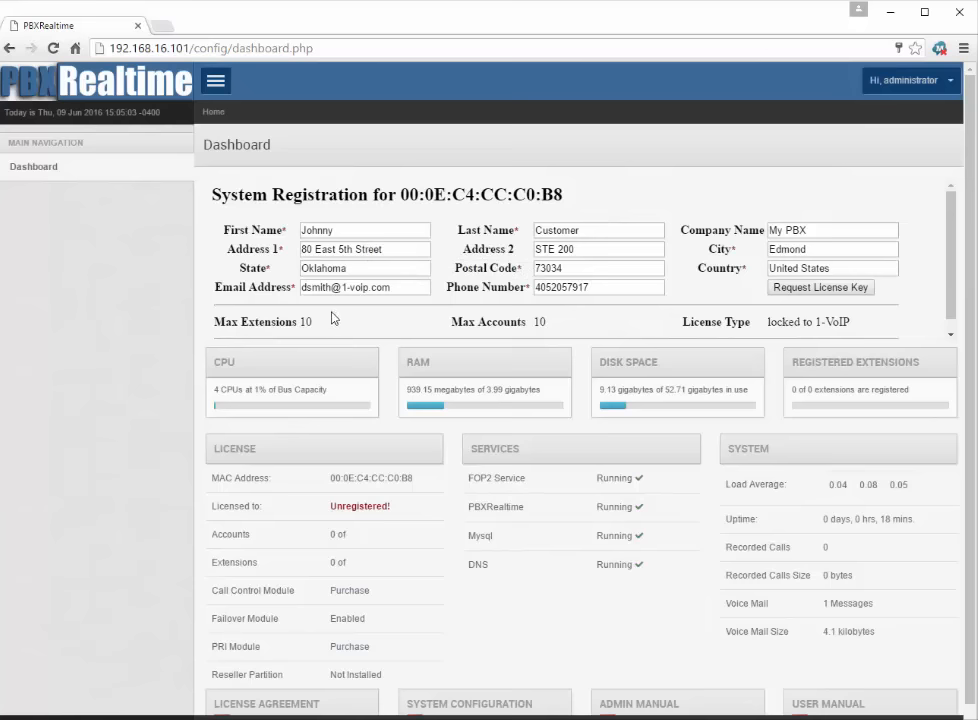
left_click(822, 288)
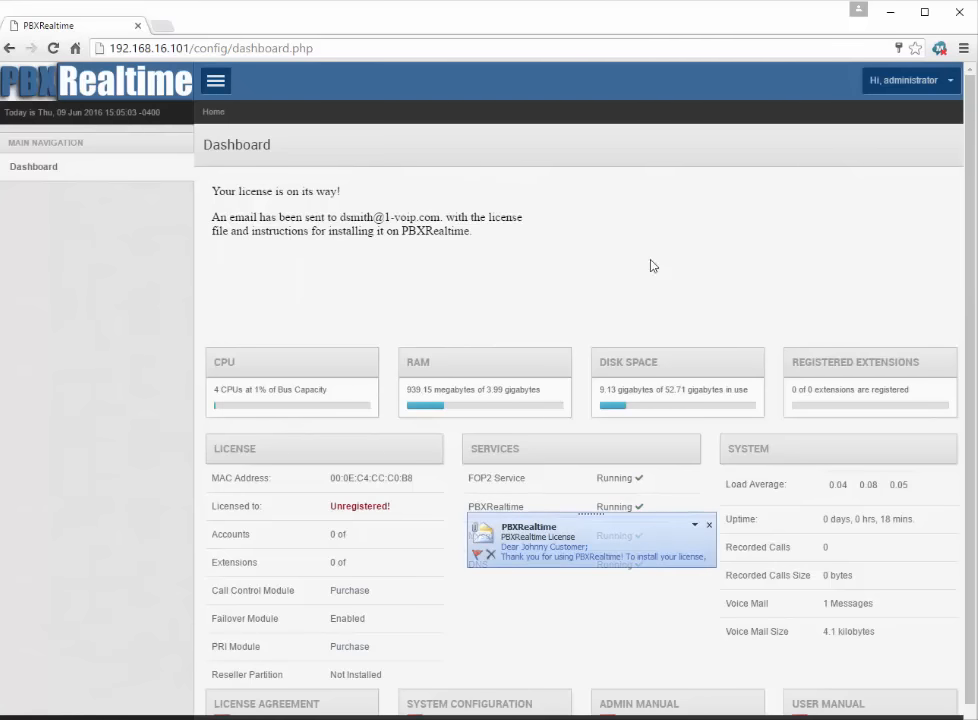
Step: Save the e-mailed PBXRealtime.lic to the Desktop, overwriting the old file, and close the message
left_click(578, 522)
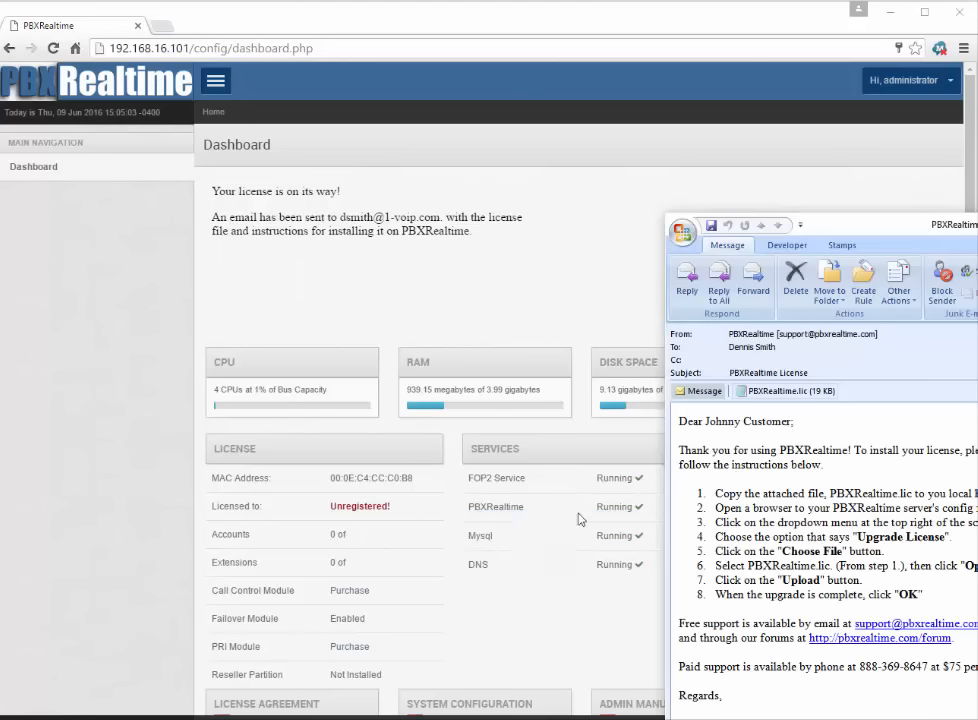
left_click_drag(872, 221, 801, 159)
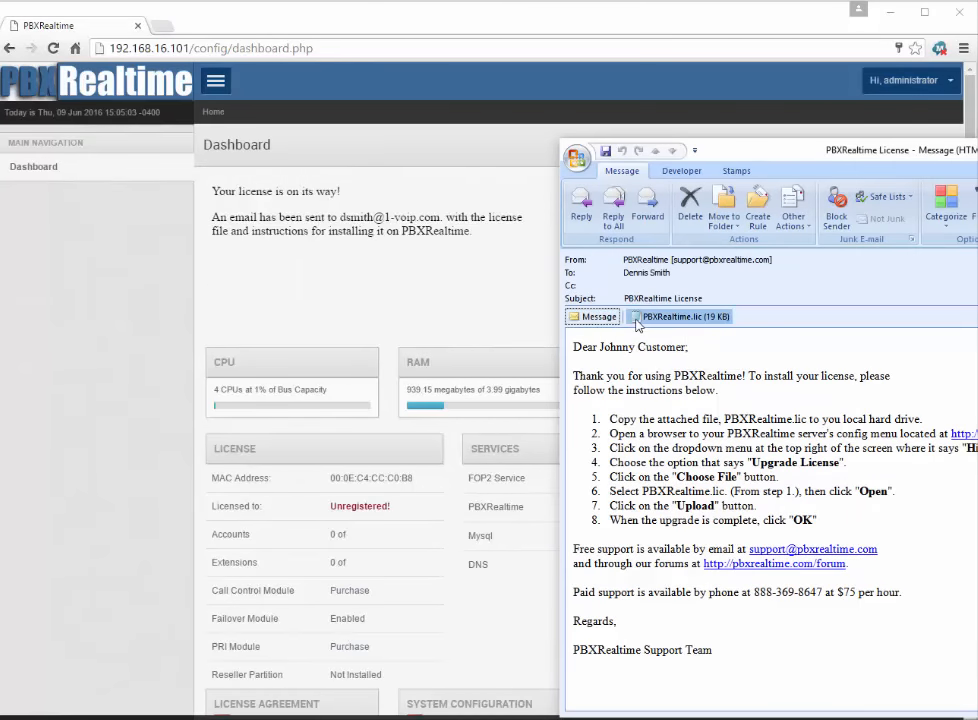
right_click(637, 324)
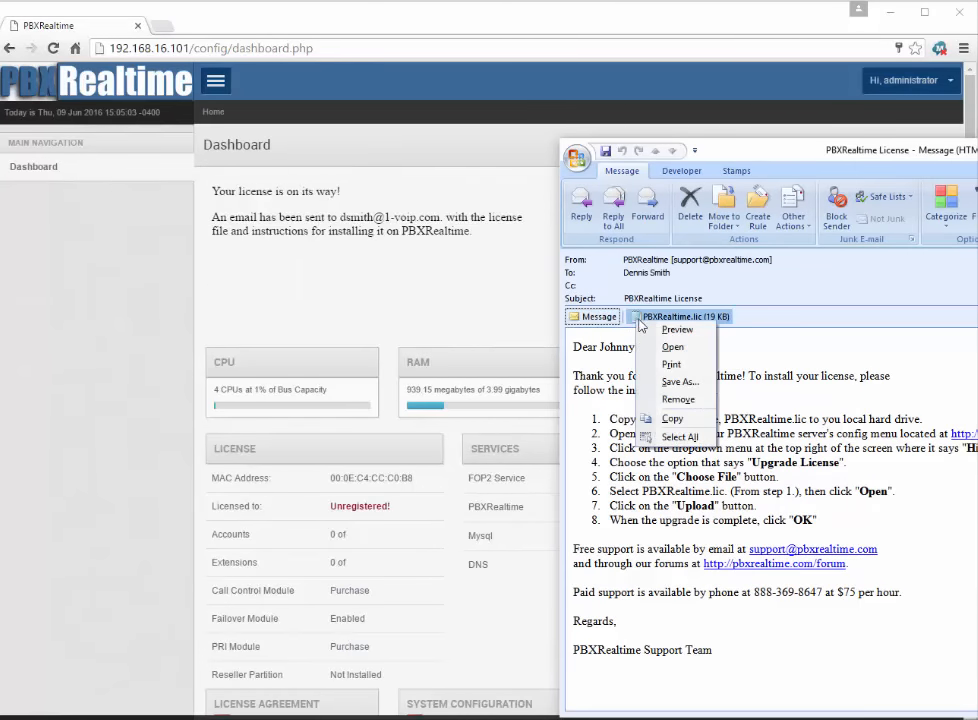
left_click(679, 381)
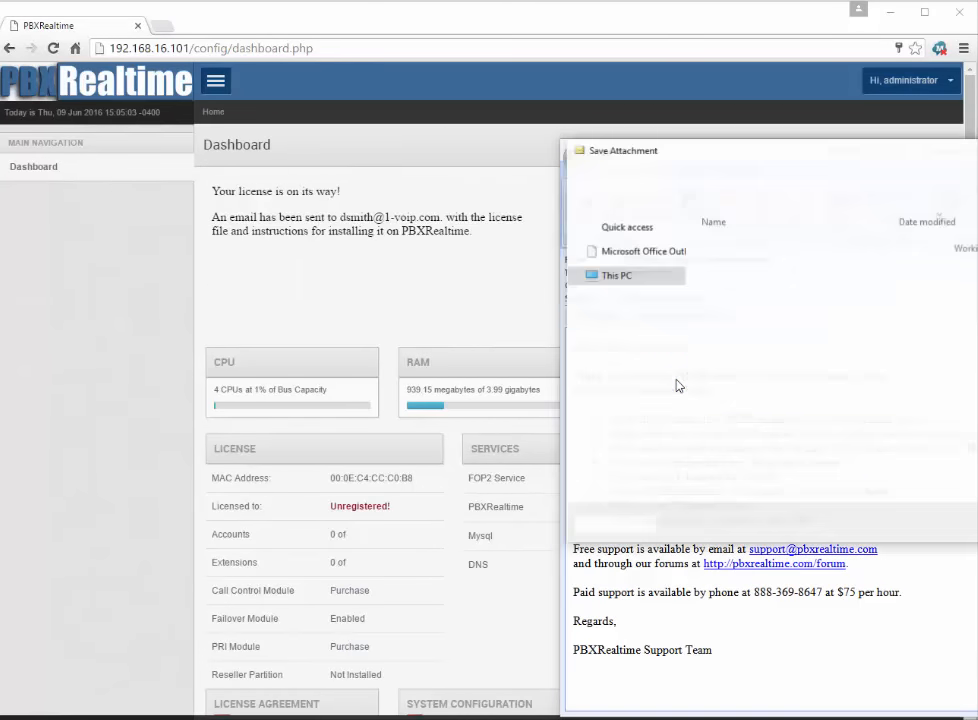
left_click(624, 222)
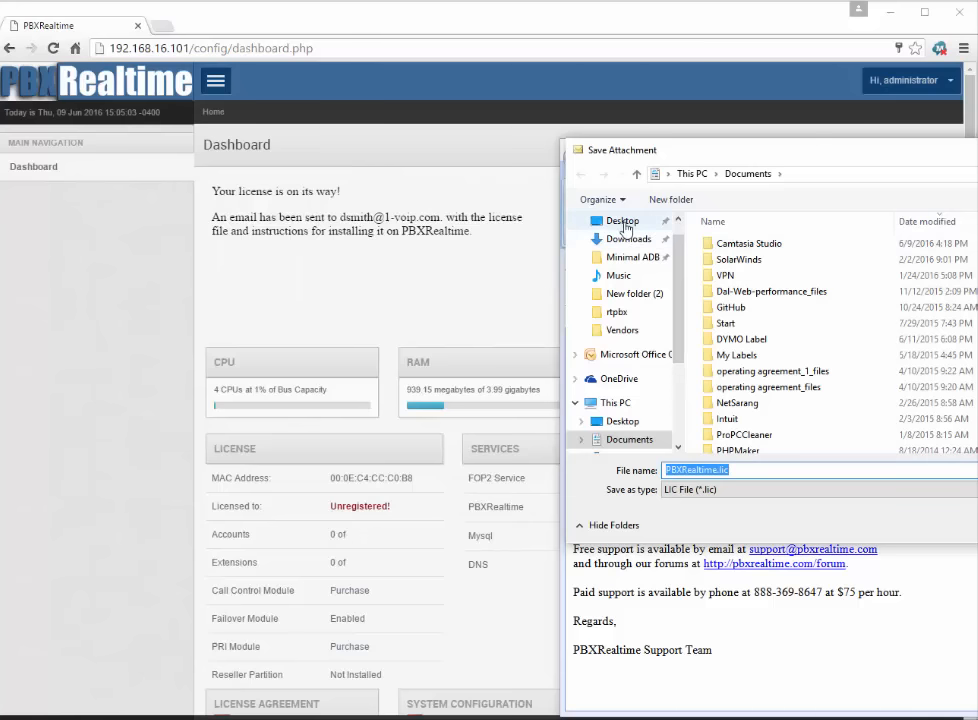
key("Return")
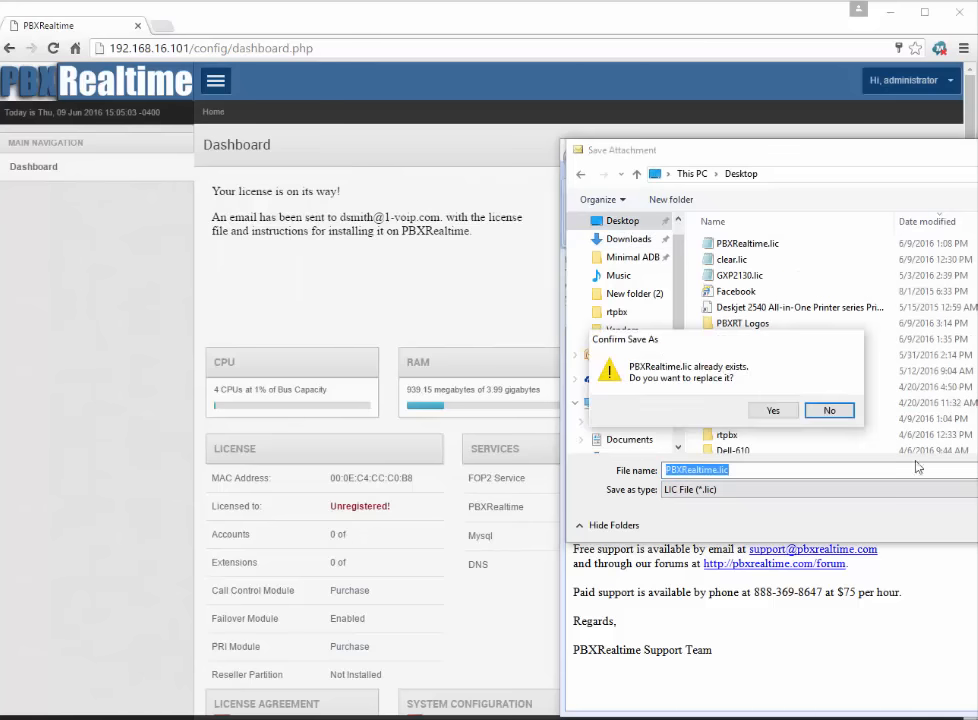
left_click(799, 410)
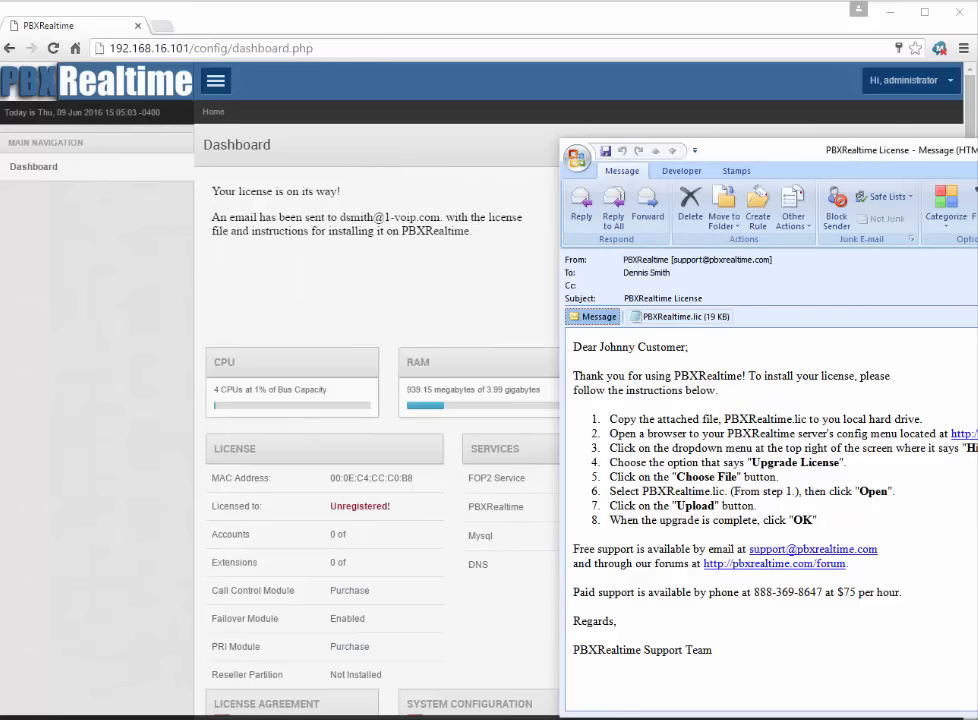
left_click(977, 150)
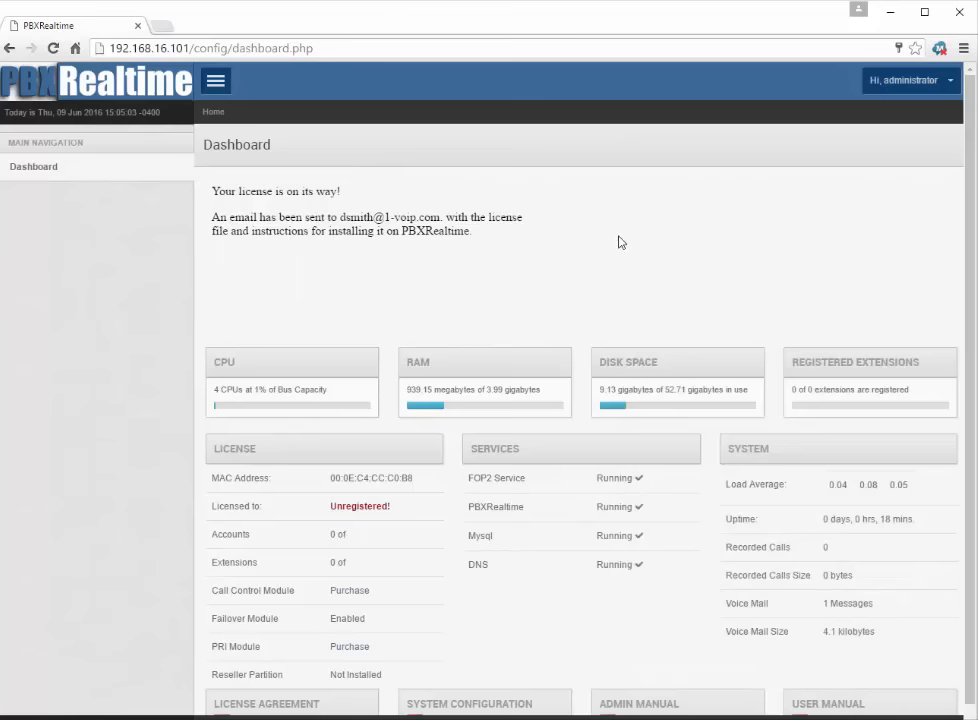
Step: Upload PBXRealtime.lic through Upgrade License and acknowledge the Upgrade Complete alert
left_click(953, 84)
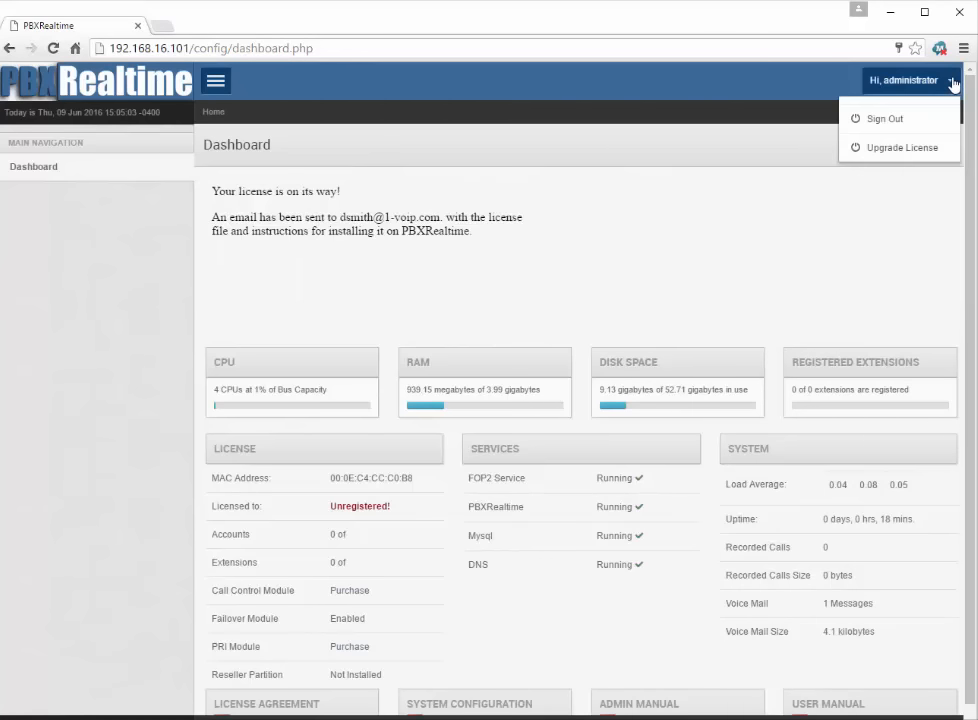
left_click(910, 148)
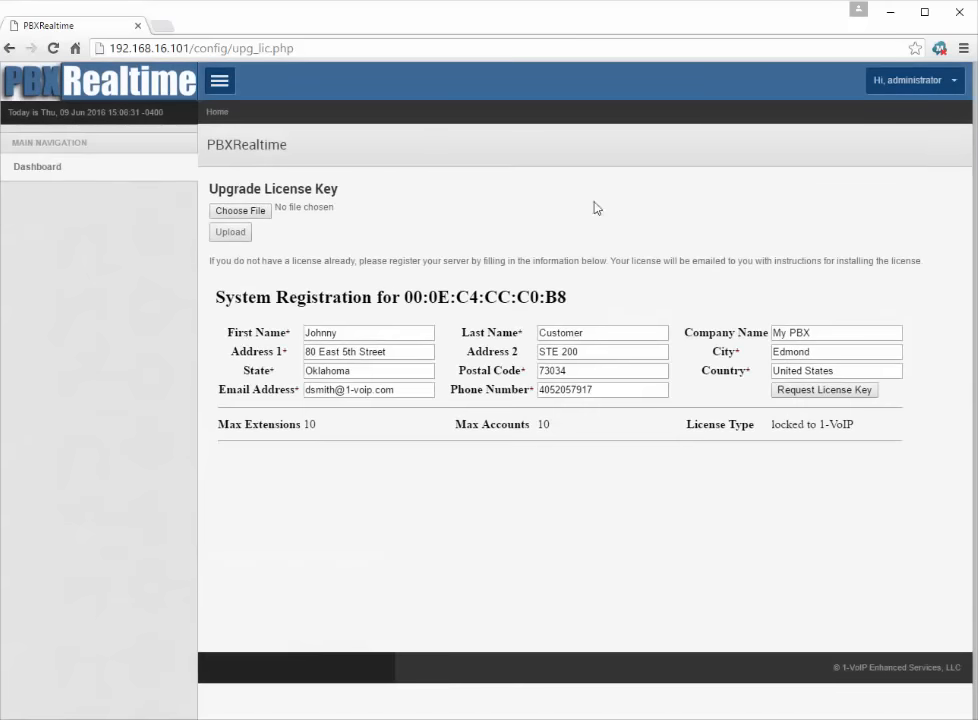
left_click(264, 216)
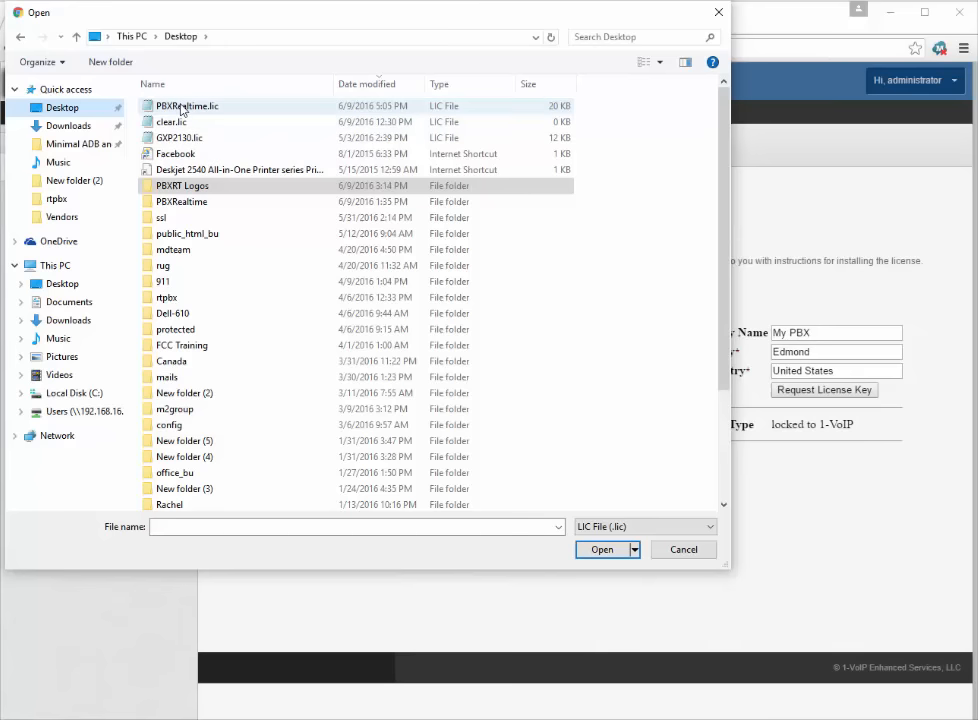
double_click(183, 106)
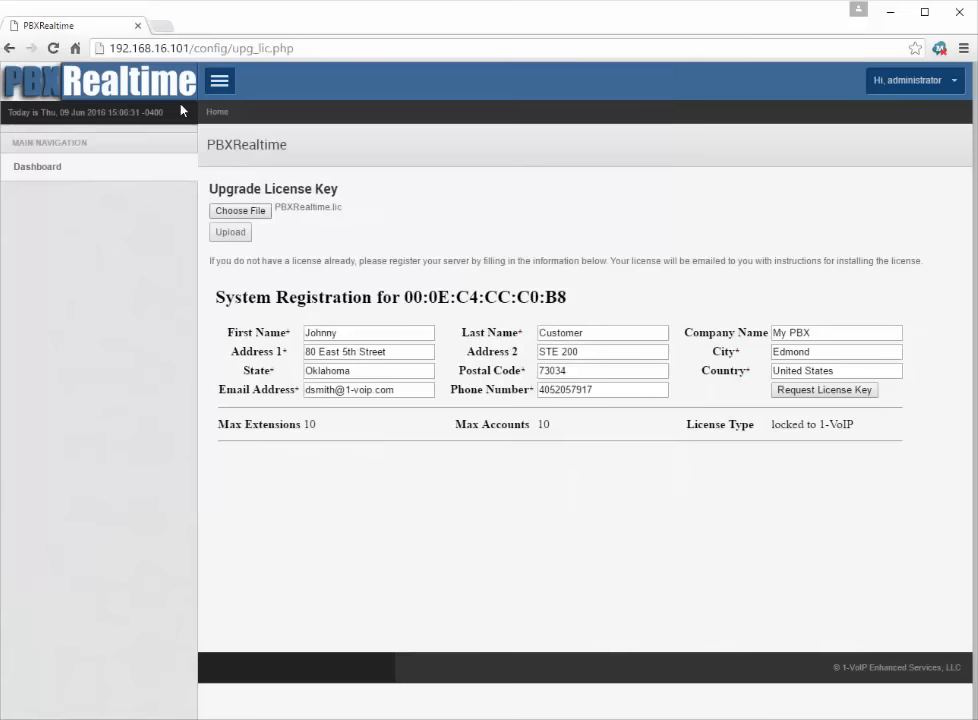
left_click(237, 240)
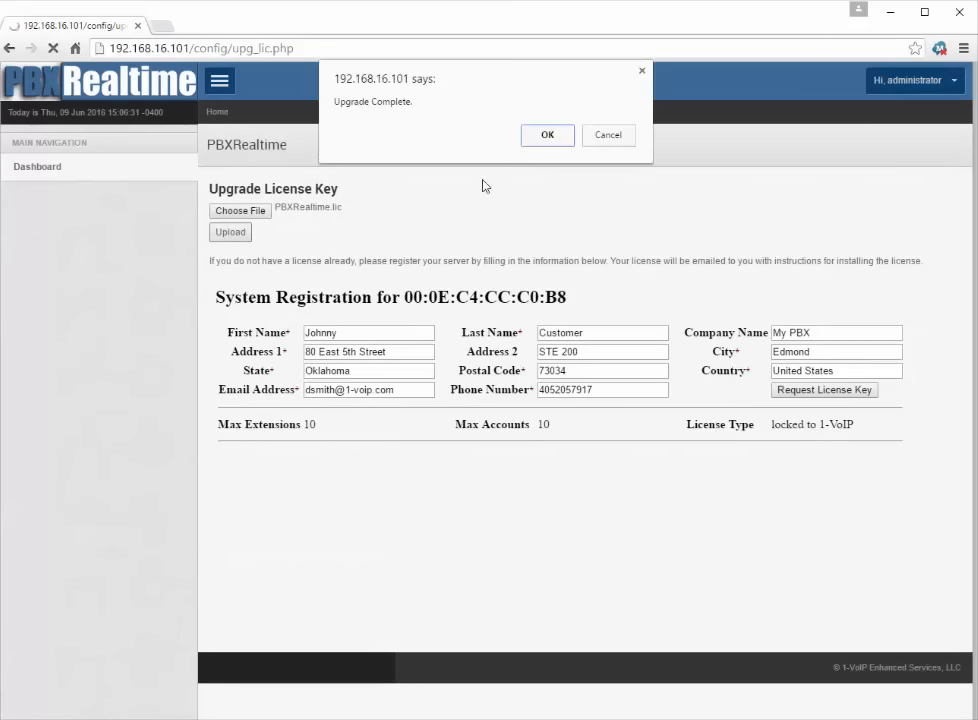
left_click(552, 139)
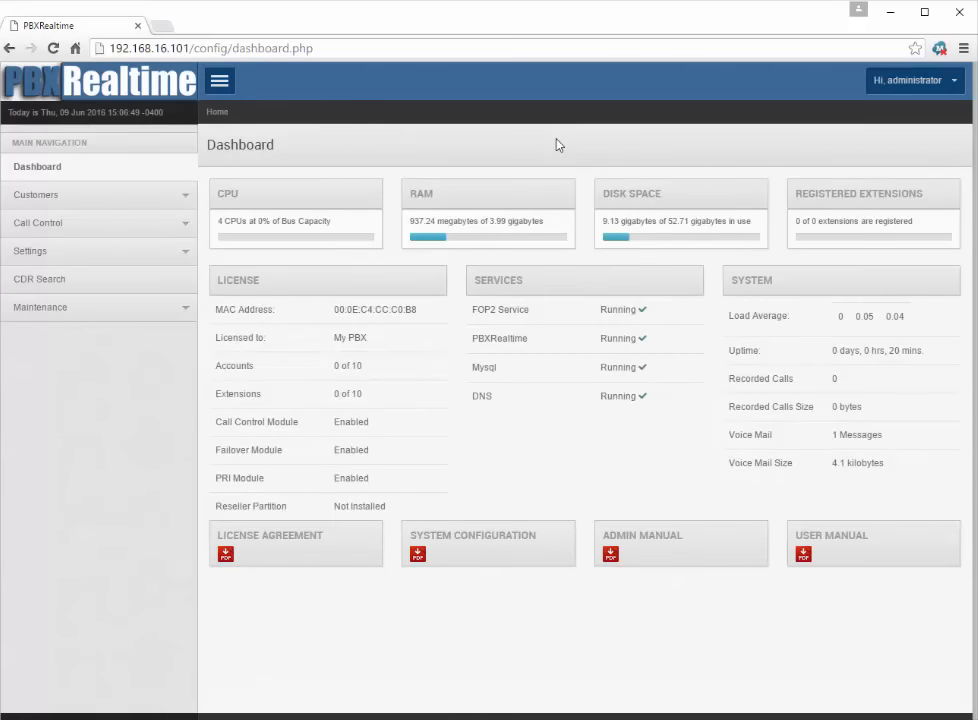
Step: Browse the sidebar menus and open the Company Info form under Settings
left_click(55, 203)
left_click(55, 203)
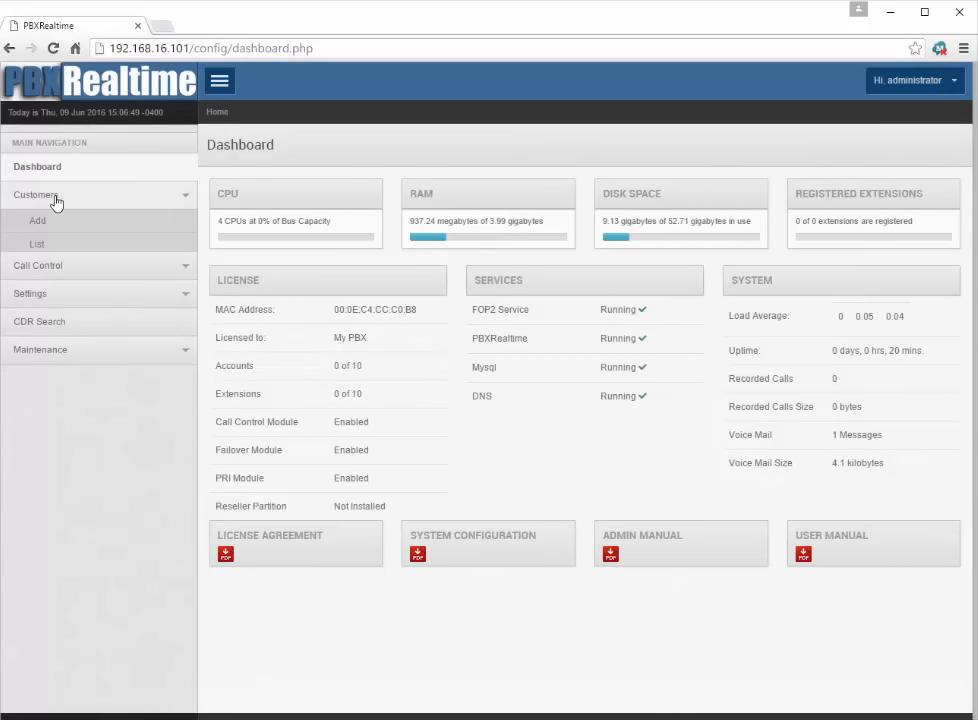
left_click(55, 224)
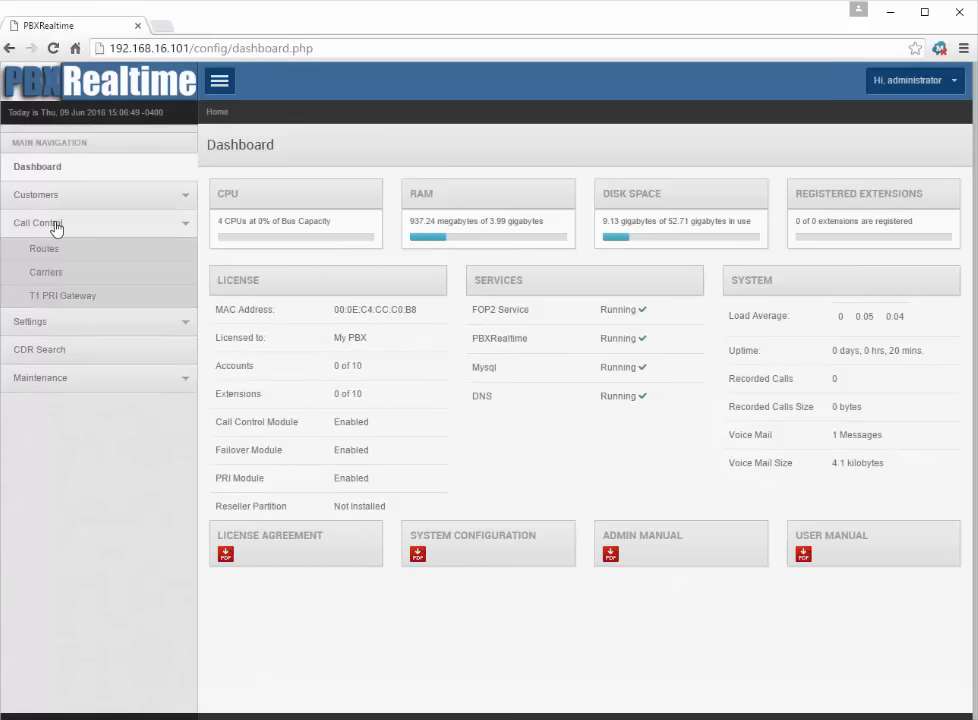
left_click(55, 225)
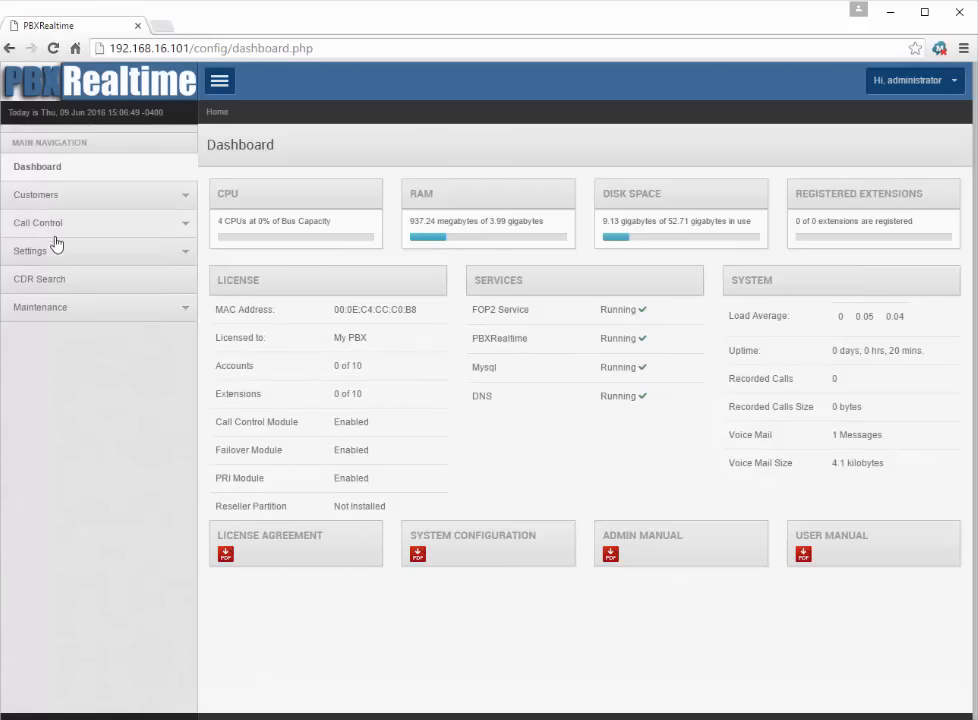
left_click(55, 251)
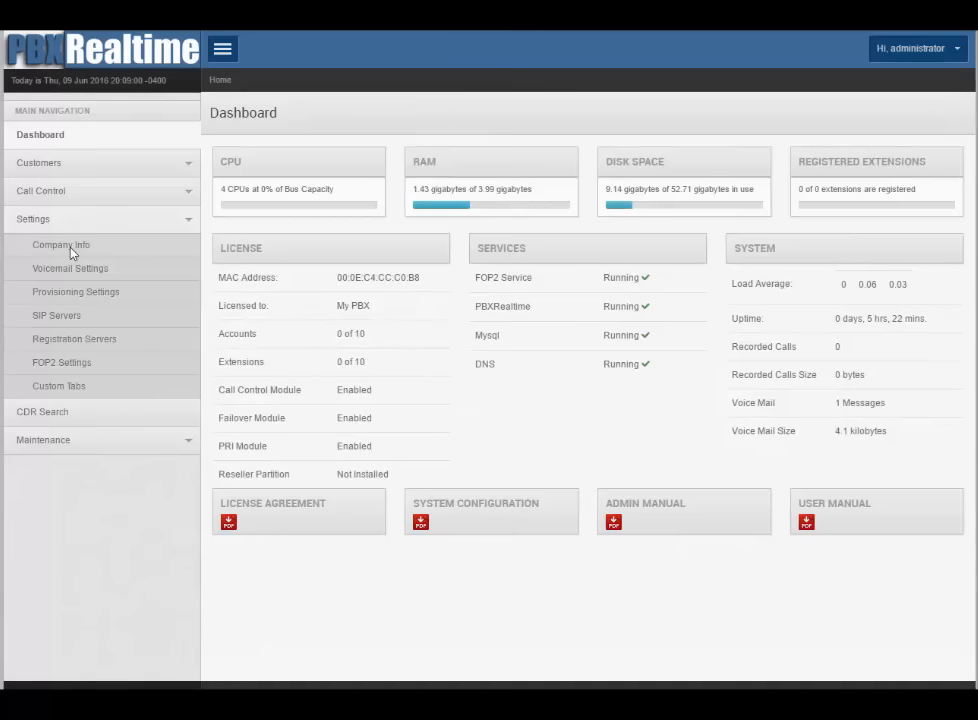
left_click(71, 252)
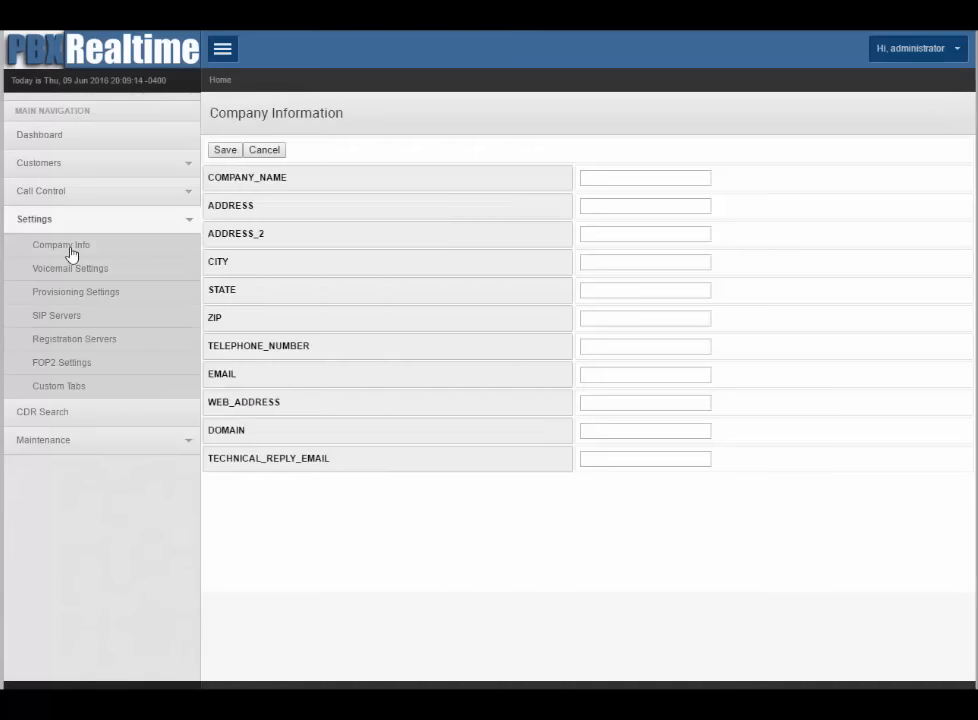
Step: Enter company name PBXRealtime, its street address and support e-mail, and save
left_click(640, 181)
type("PBXRealtim")
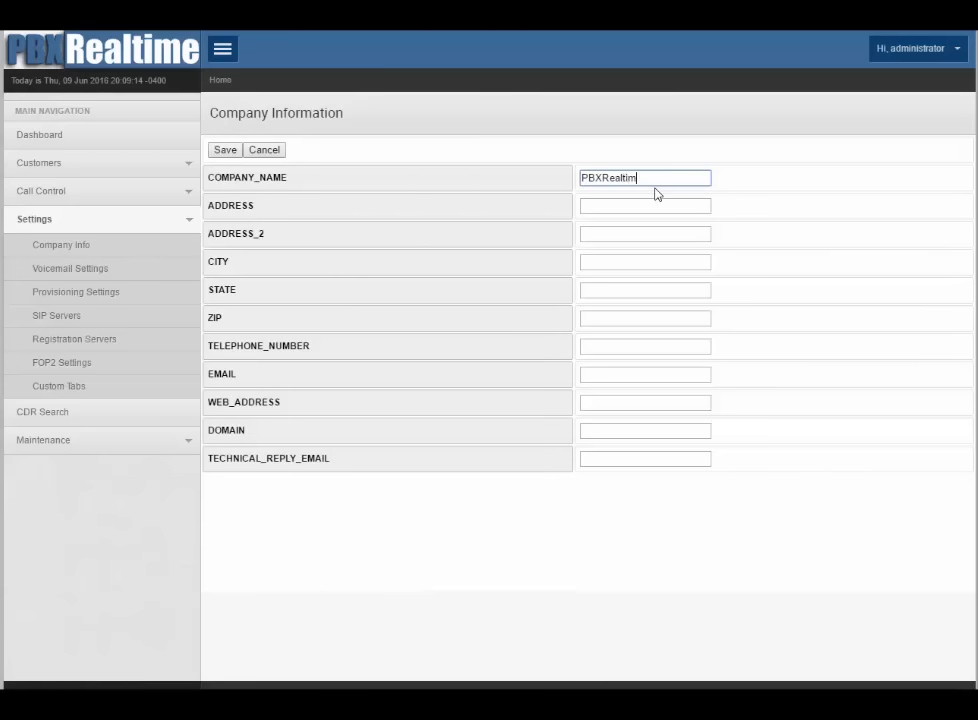
type("e")
key("Tab")
type("8")
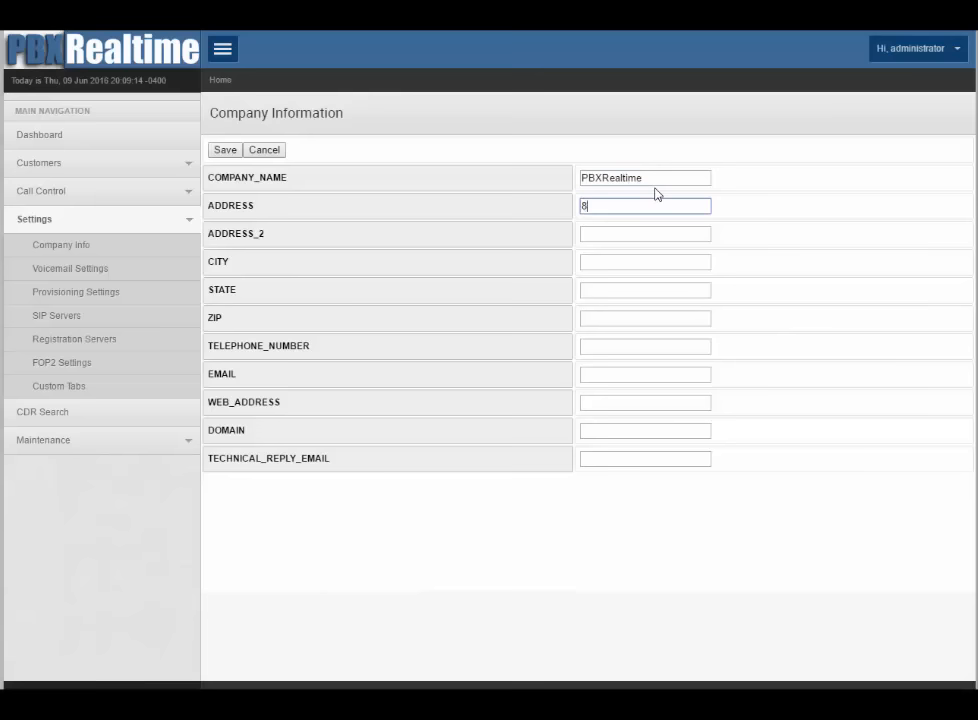
type("0 E 5th Street")
key("Tab")
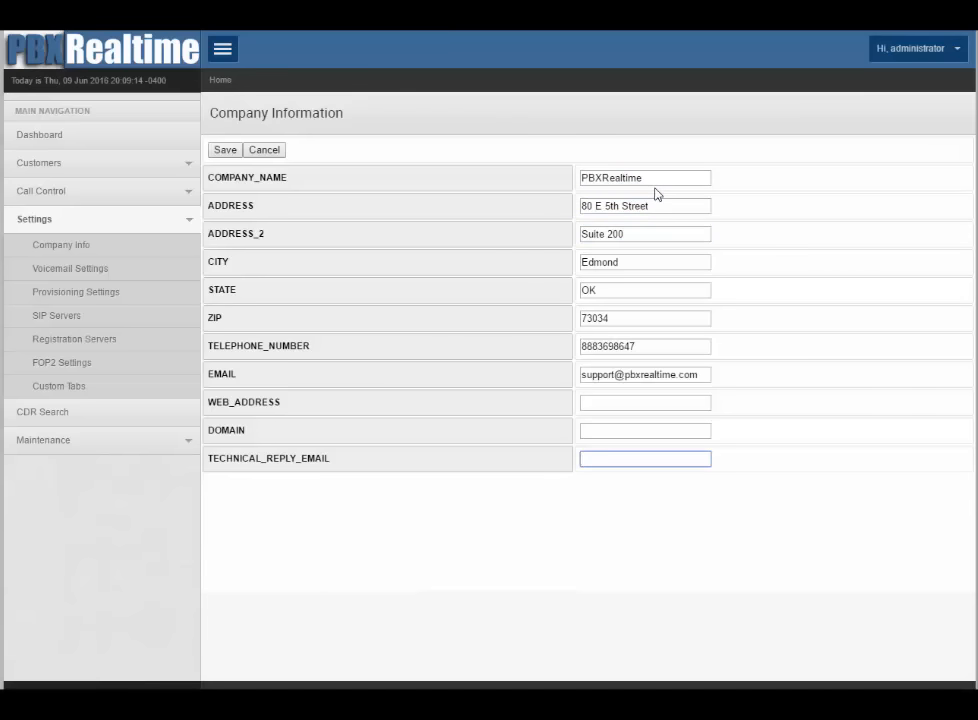
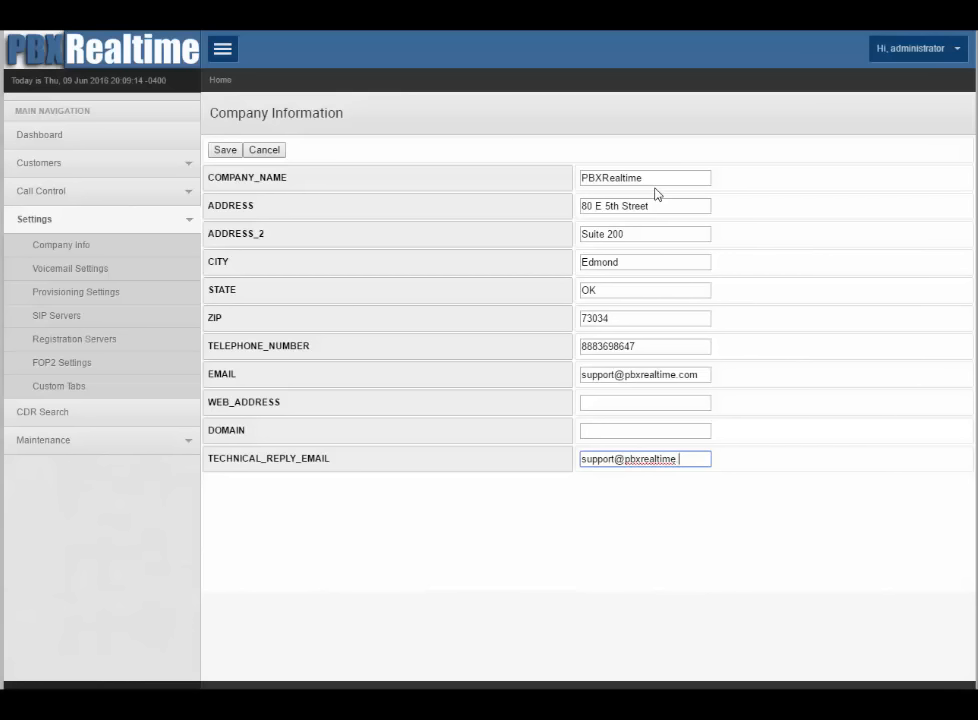
key("ctrl+a")
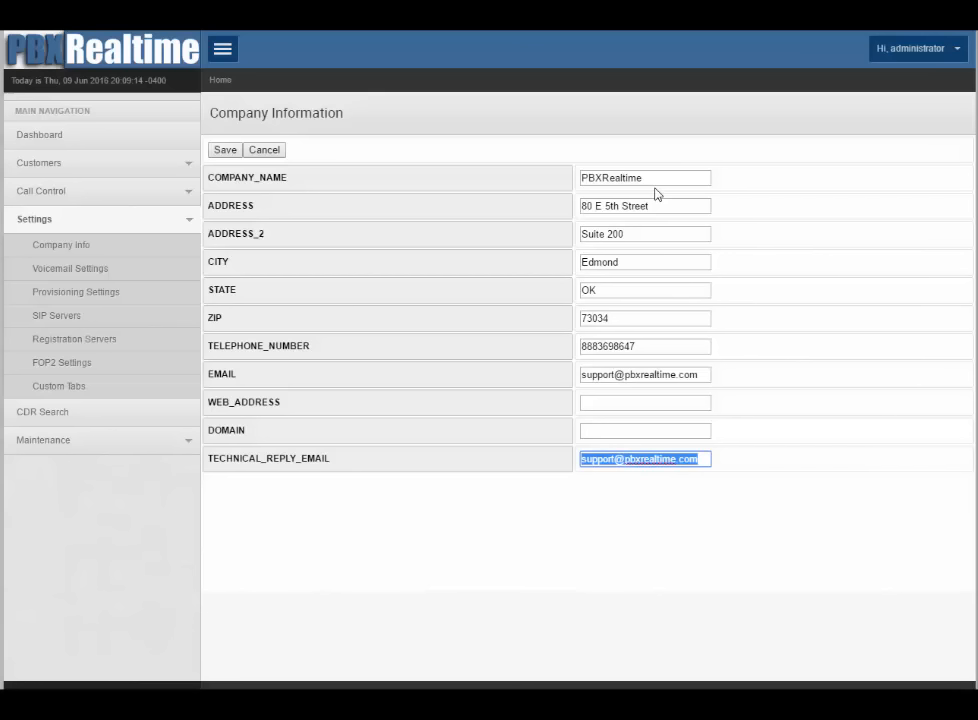
left_click(500, 459)
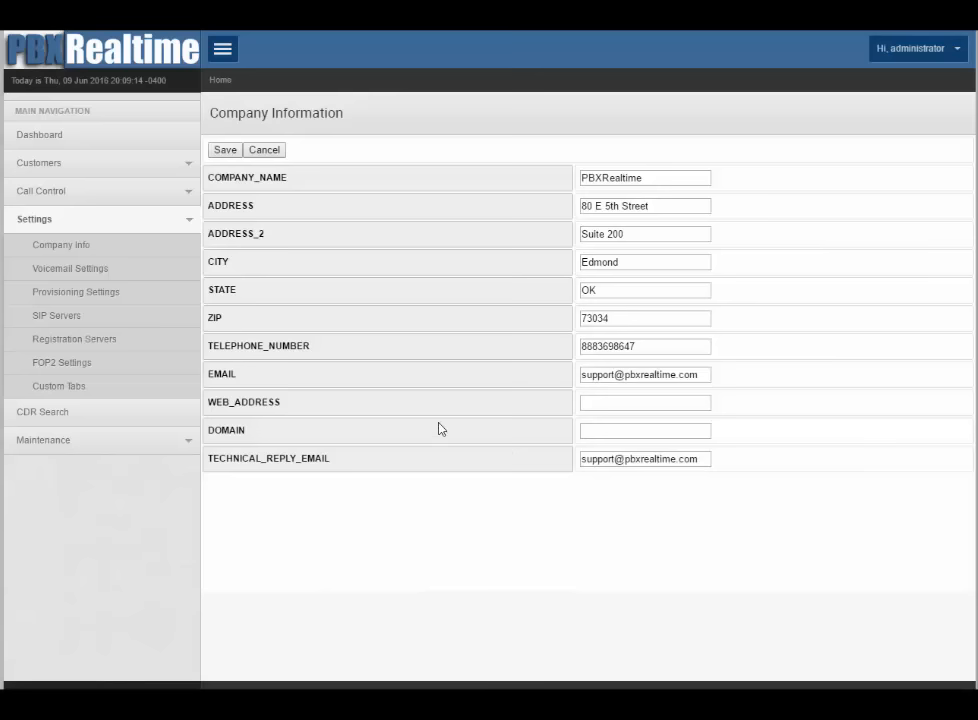
left_click(226, 150)
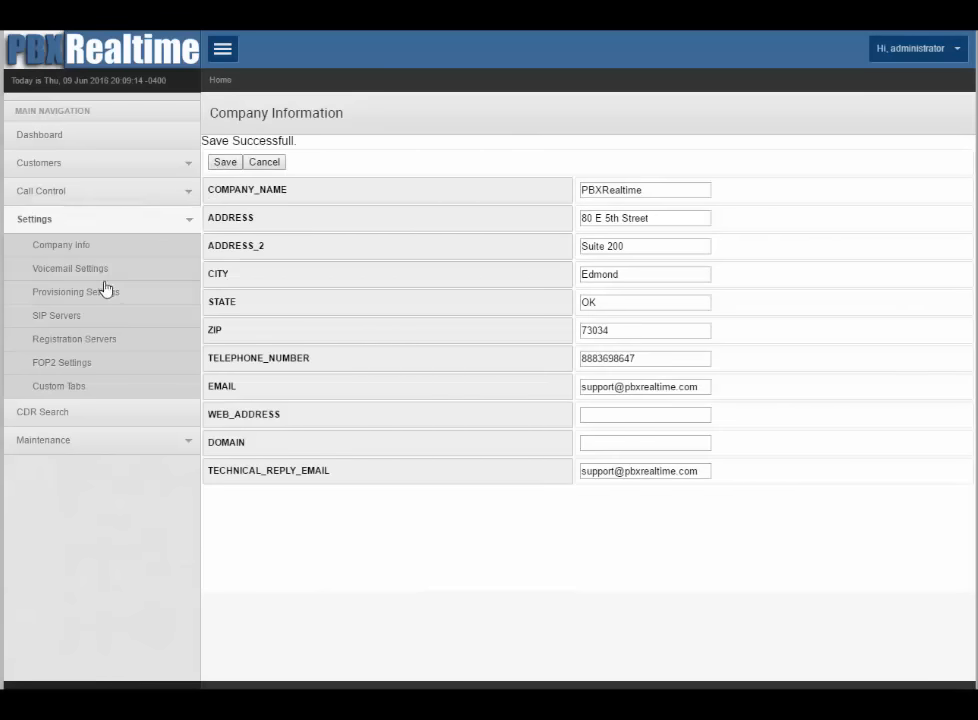
left_click(82, 278)
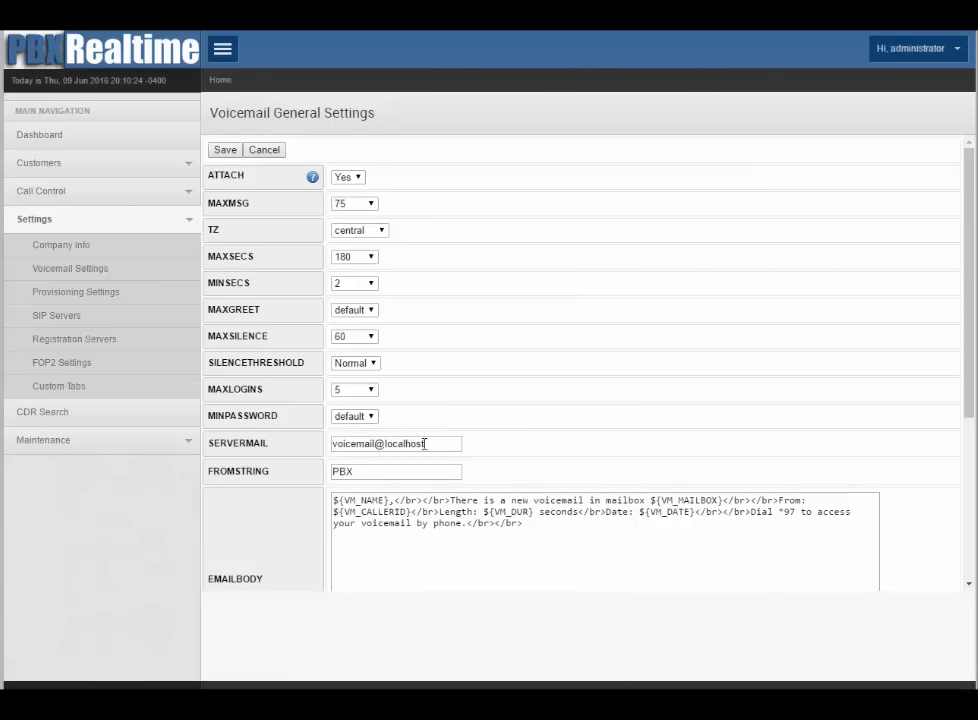
Step: Change SERVERMAIL to the pbxrealtime.com mail address and FROMSTRING to 'PBX Message'
left_click_drag(430, 443, 320, 445)
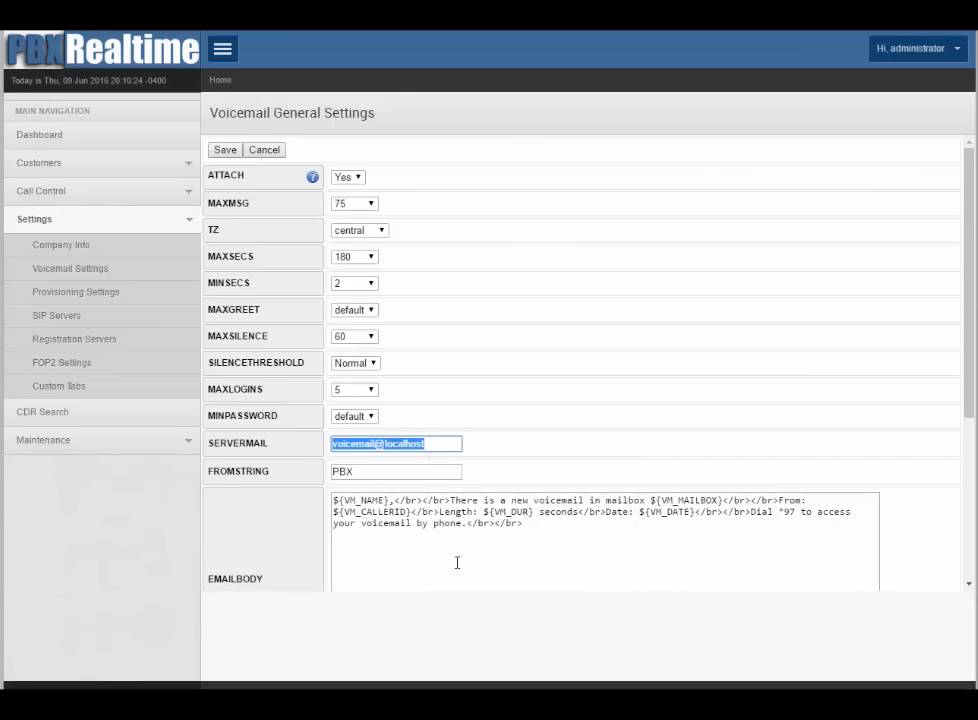
key("Left")
key("Delete")
key("Delete")
key("Delete")
key("Delete")
key("Delete")
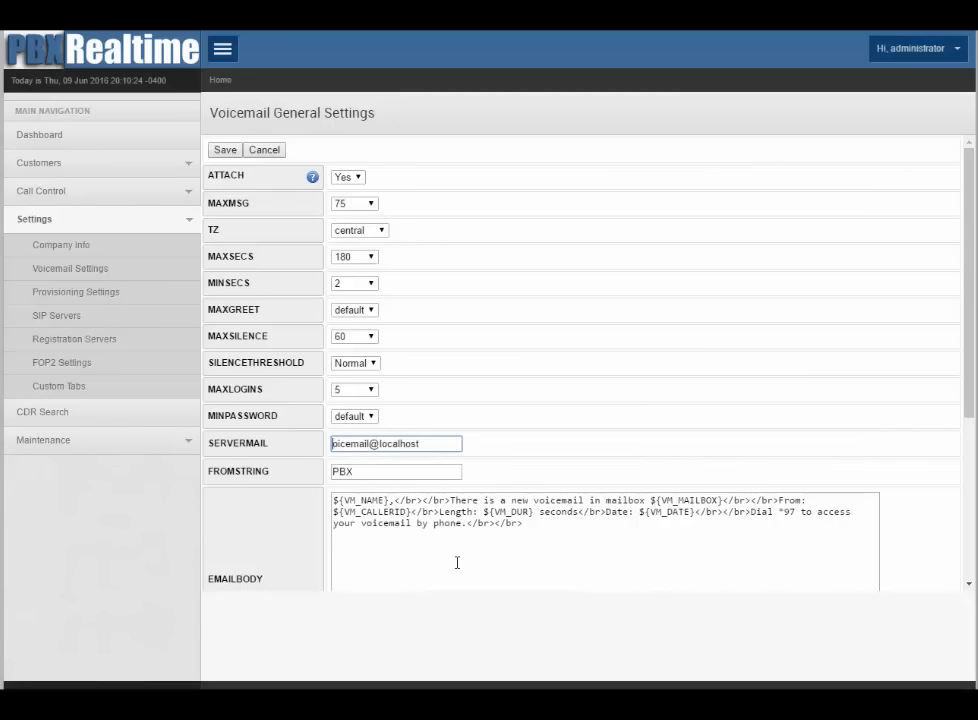
key("End")
key("BackSpace")
key("BackSpace")
key("BackSpace")
key("BackSpace")
key("BackSpace")
key("BackSpace")
key("BackSpace")
key("BackSpace")
key("BackSpace")
type("p")
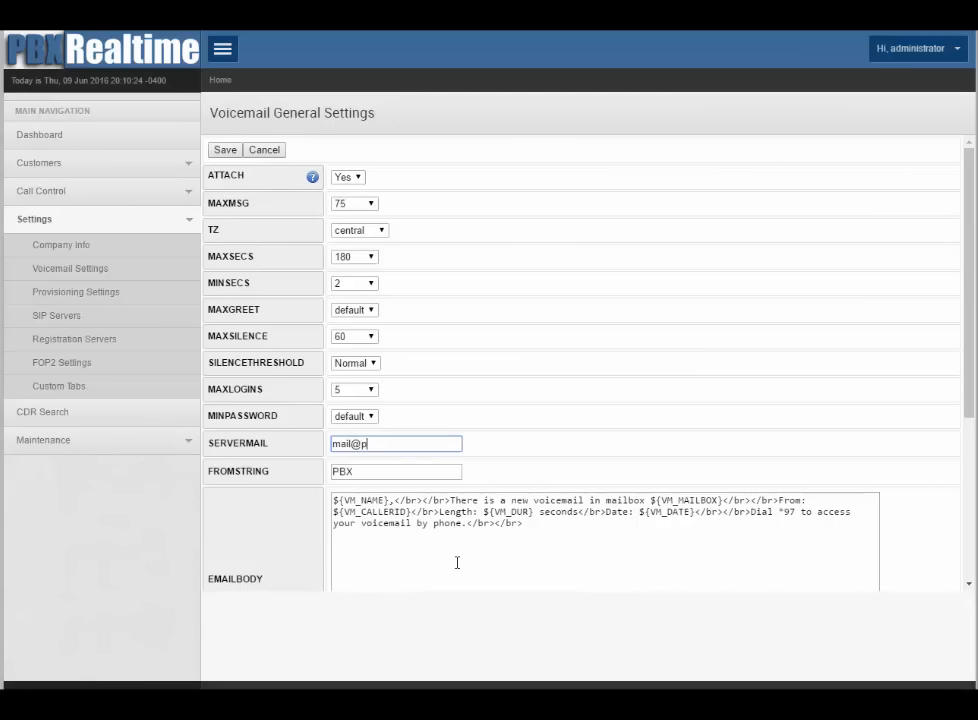
type("bxrealtime.com")
left_click(430, 474)
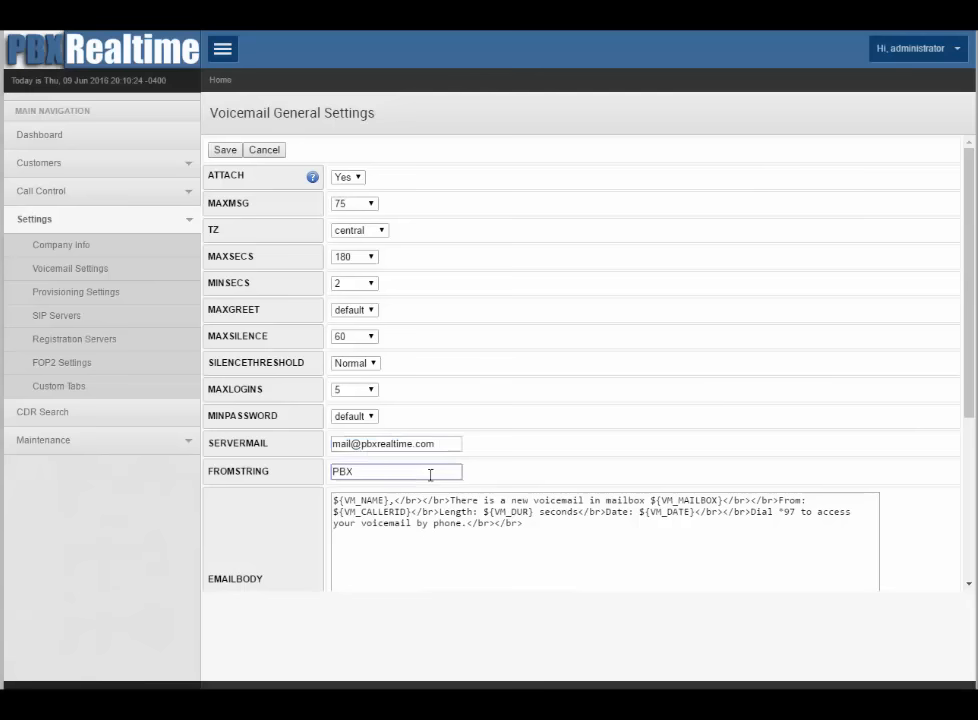
type("Message")
Step: Review the ${VM_NAME} and ${VM_MAILBOX} e-mail body placeholders, then save the voicemail settings
scroll(517, 446, "down", 2)
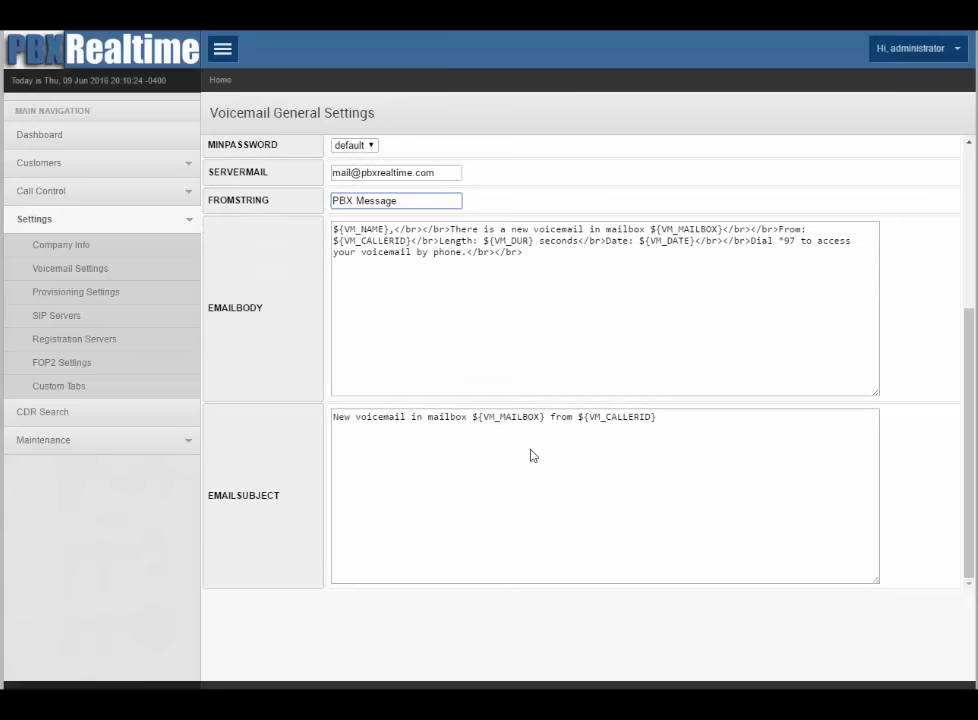
scroll(531, 449, "up", 3)
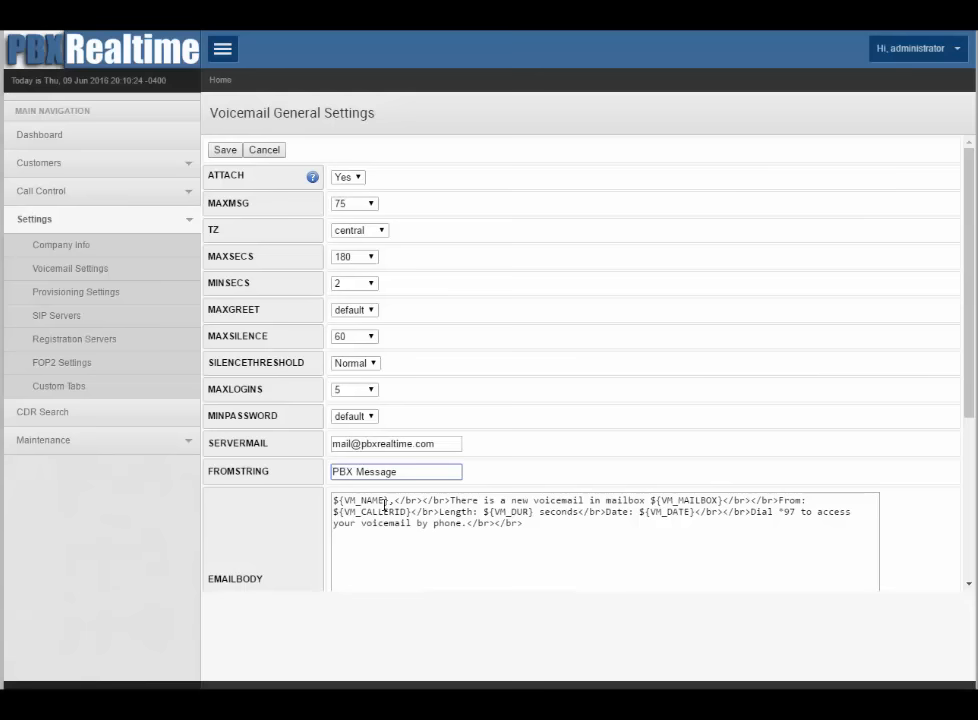
left_click_drag(389, 501, 328, 501)
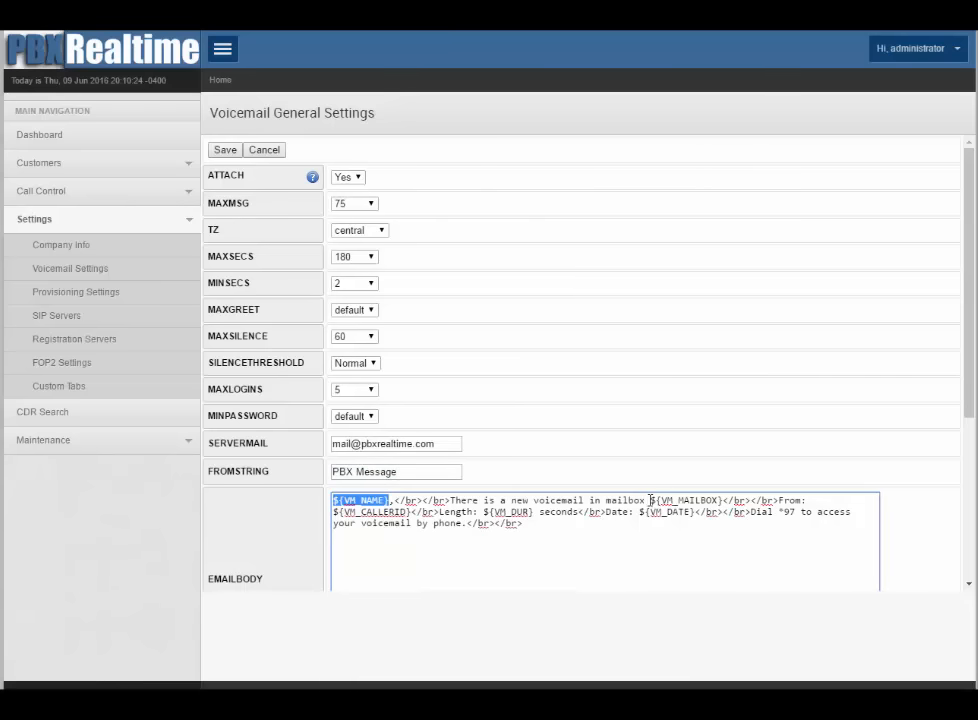
left_click_drag(651, 500, 728, 500)
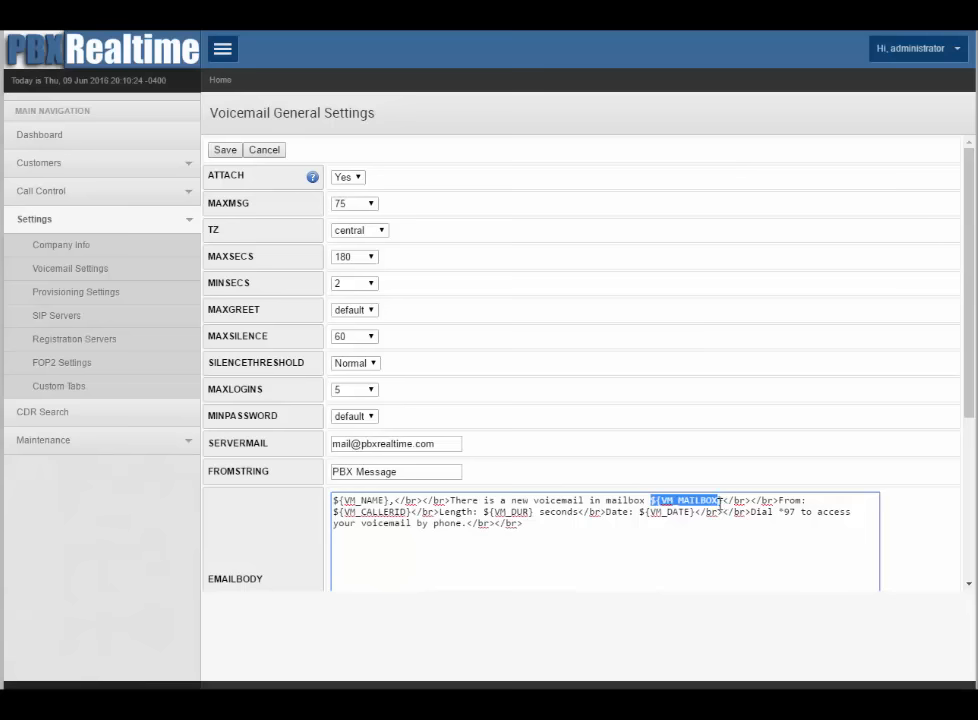
left_click(607, 500)
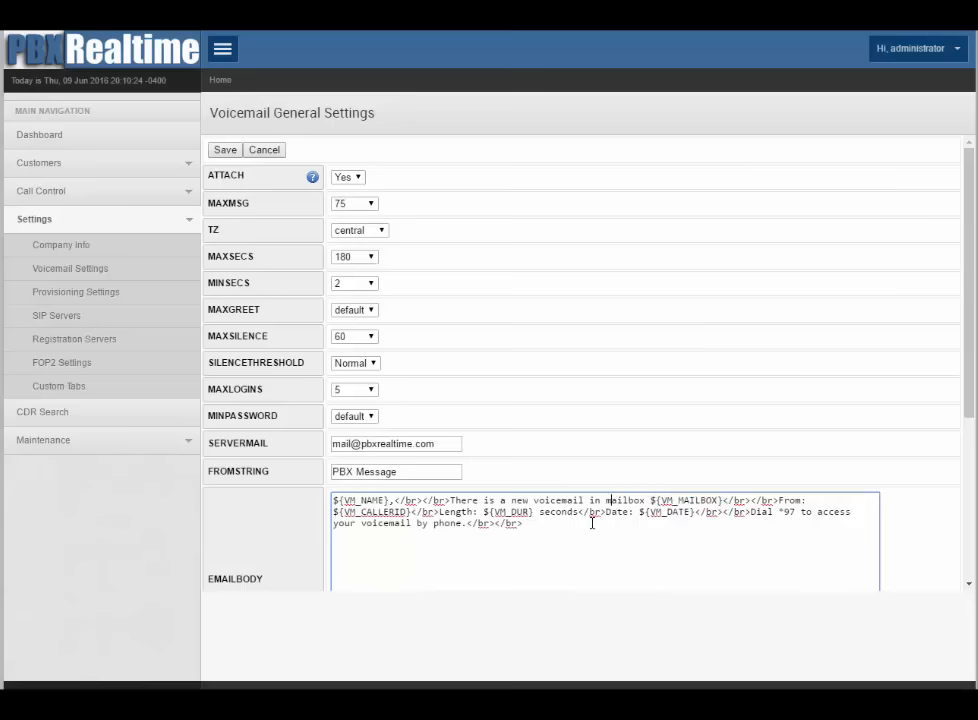
scroll(592, 522, "down", 3)
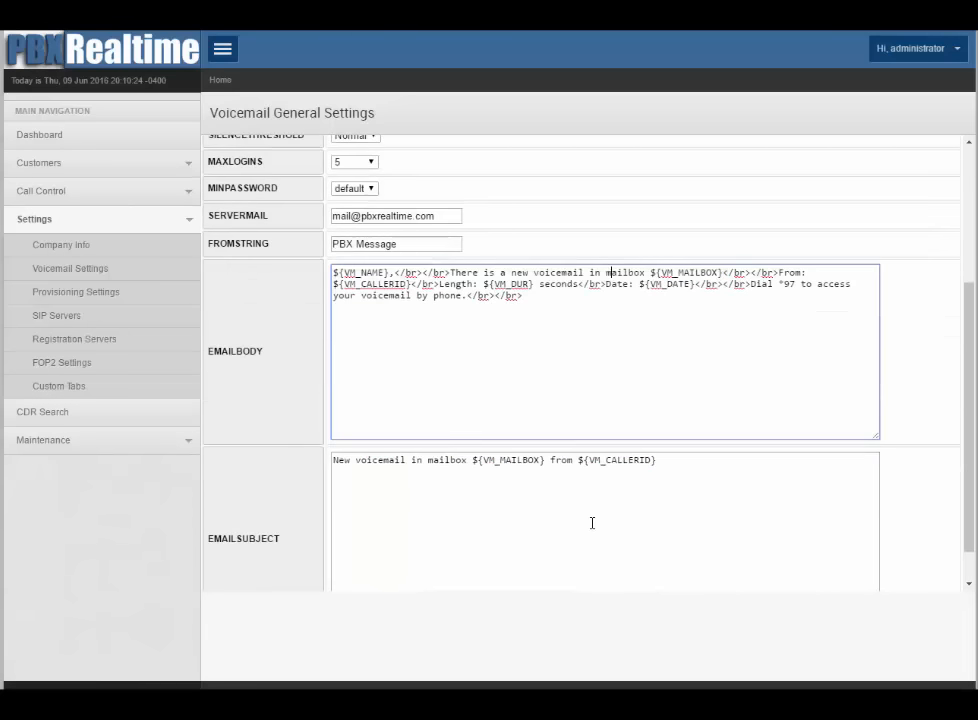
scroll(592, 522, "up", 3)
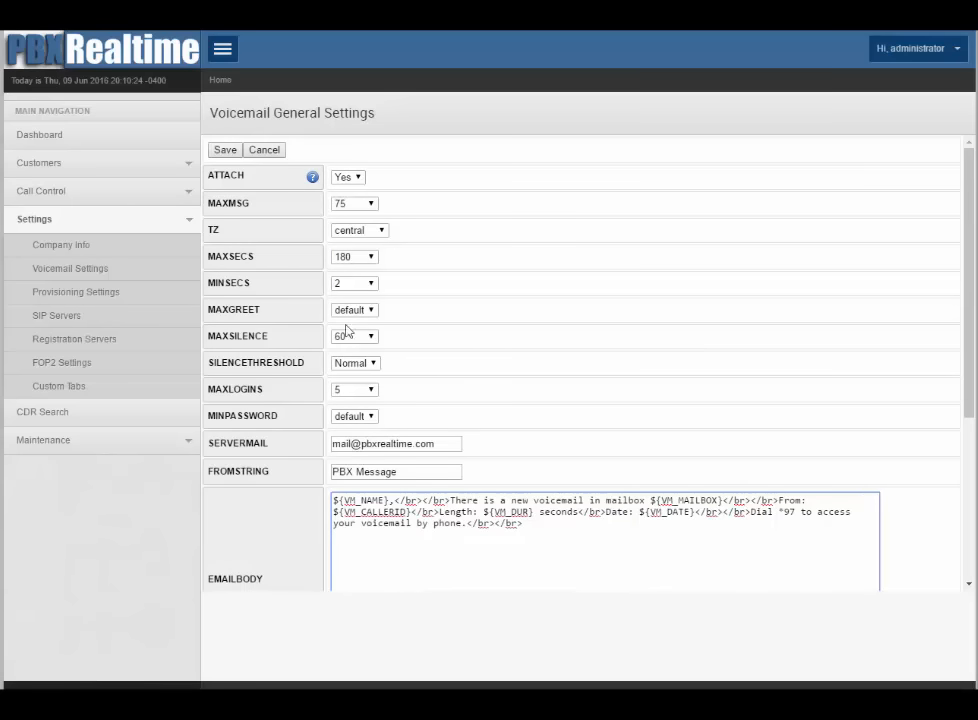
left_click(225, 150)
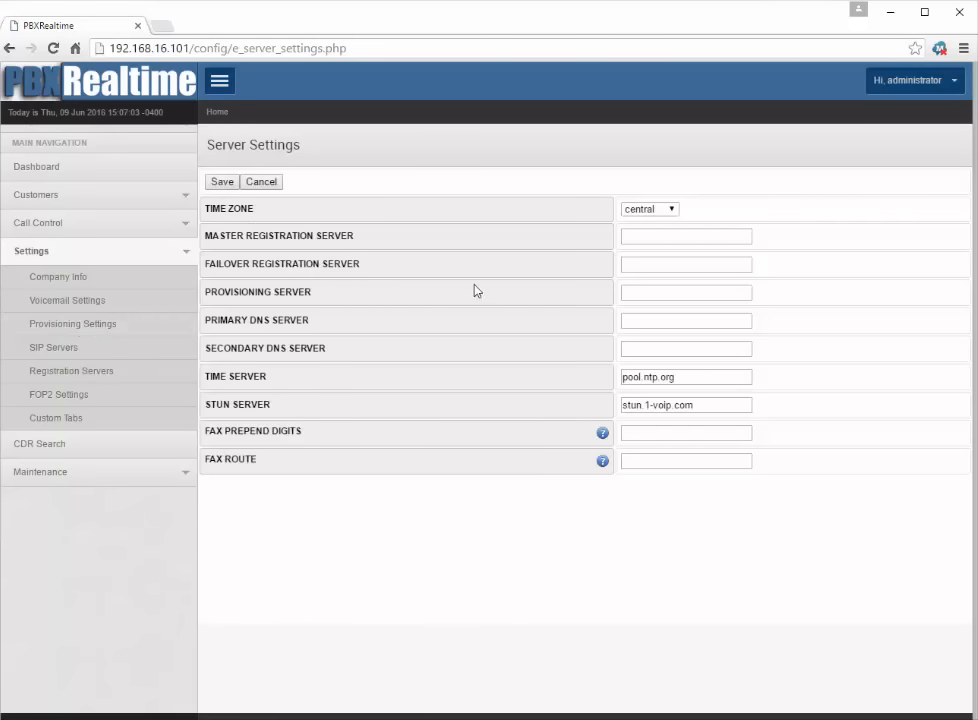
Step: Set both the master registration and provisioning servers to 192.168.16.101
left_click(657, 233)
type("19")
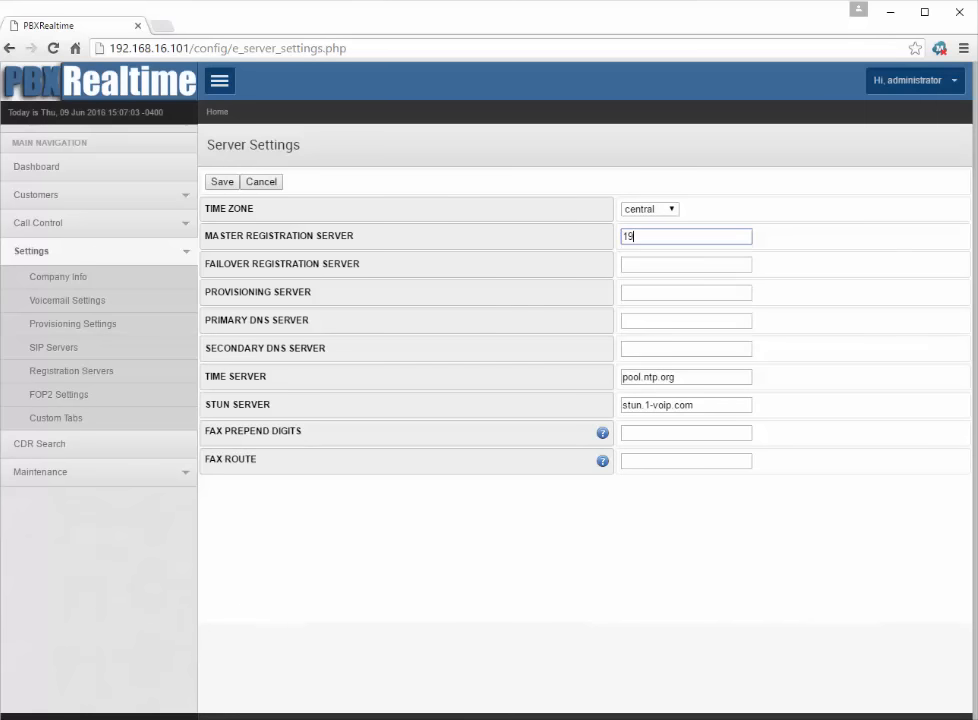
type("2.168.16.101")
left_click(686, 293)
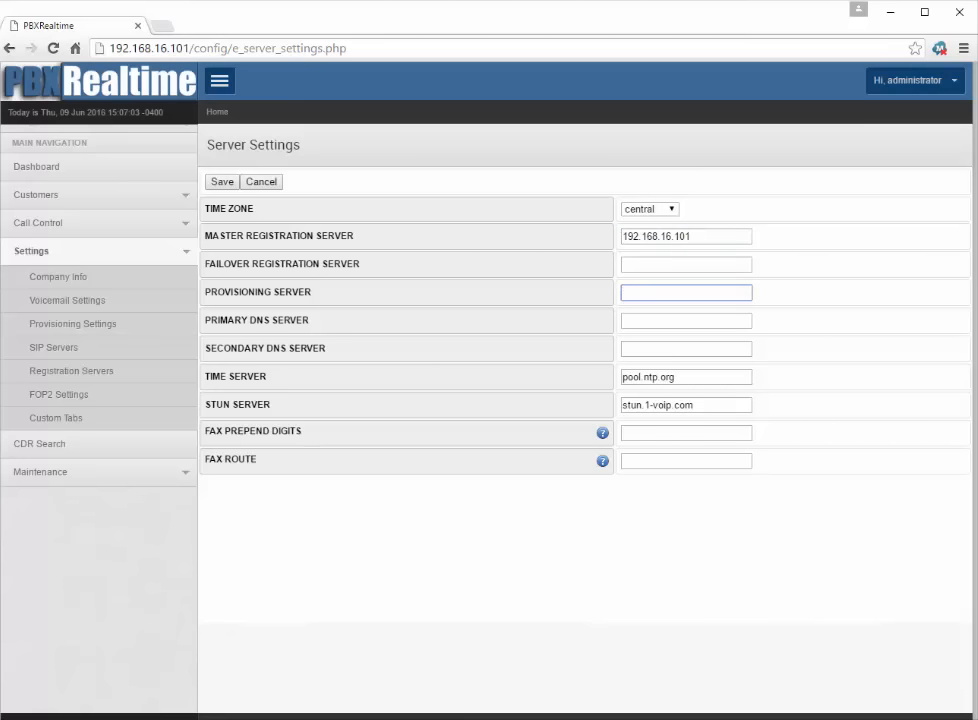
type("192")
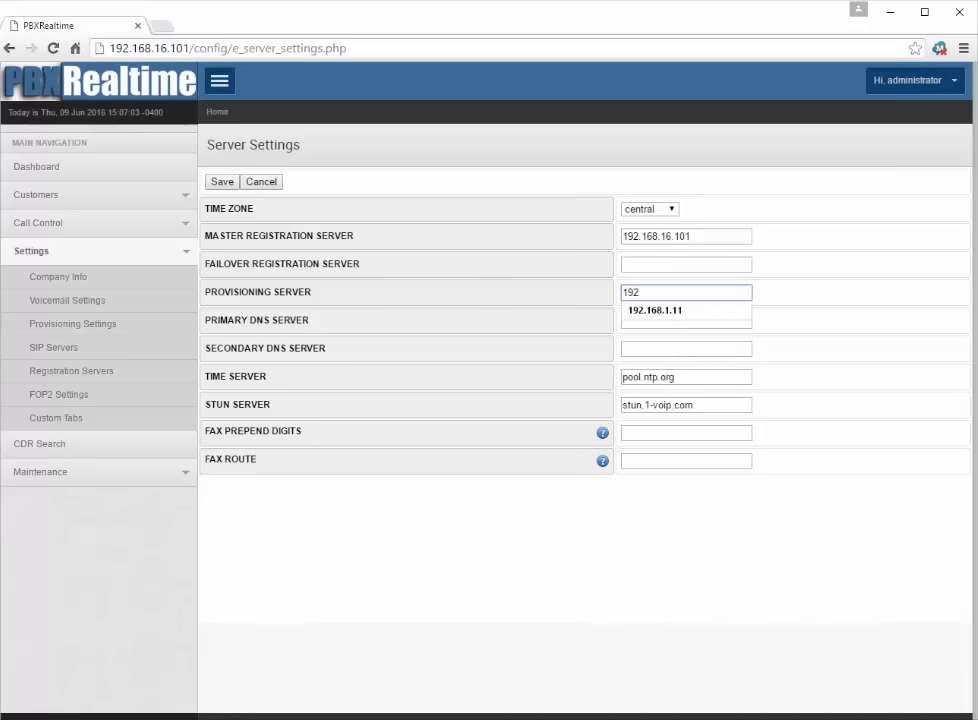
type(".168.16.101")
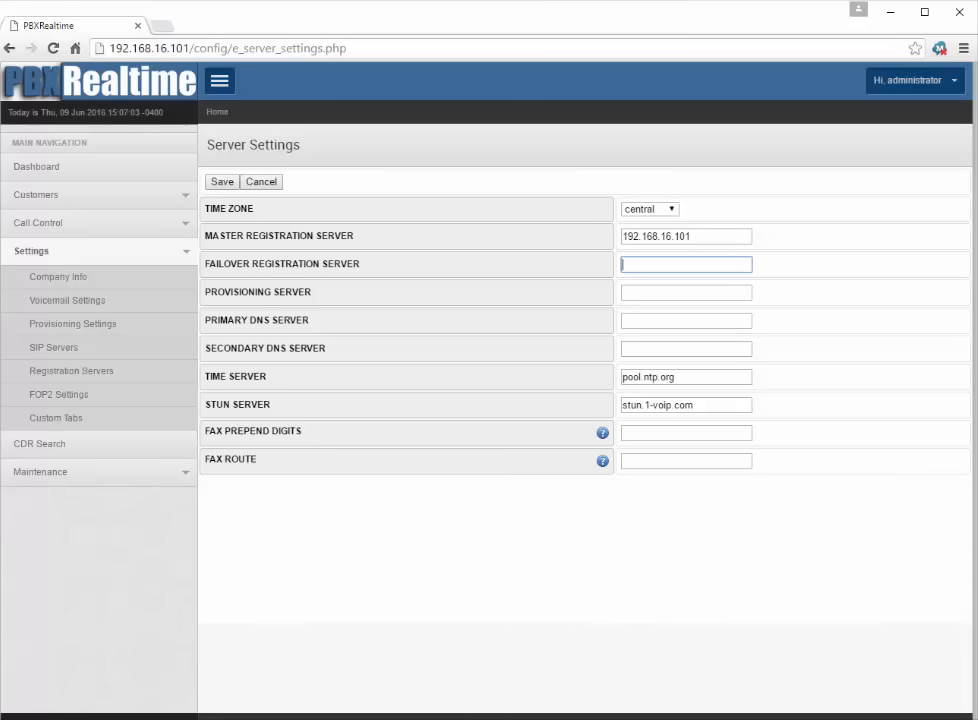
left_click(686, 293)
left_click(686, 237)
left_click(686, 265)
left_click(686, 293)
type("192.168.16.101")
Step: Set DNS servers 8.8.8.8 and 8.8.4.4 and save the server settings
key("Tab")
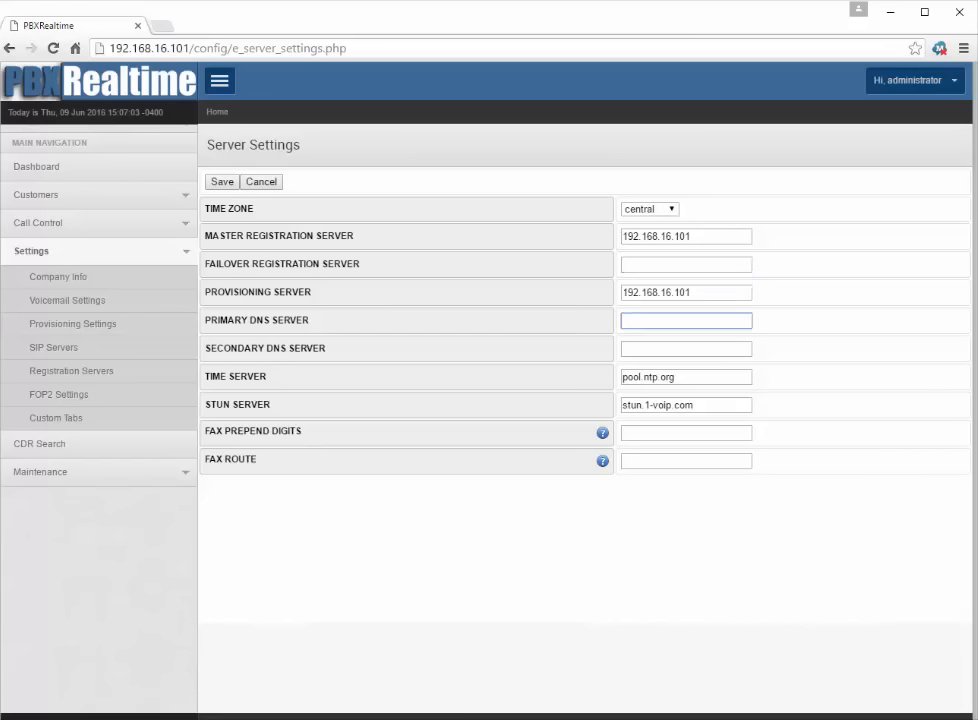
type("8.8.8.89")
key("BackSpace")
key("Tab")
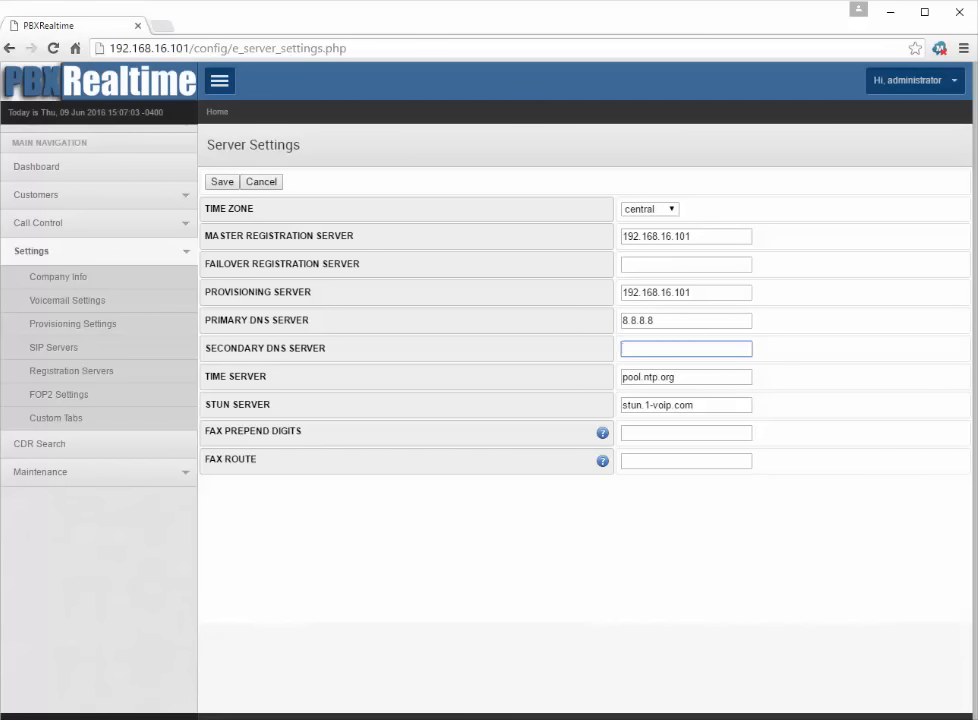
type("8.8")
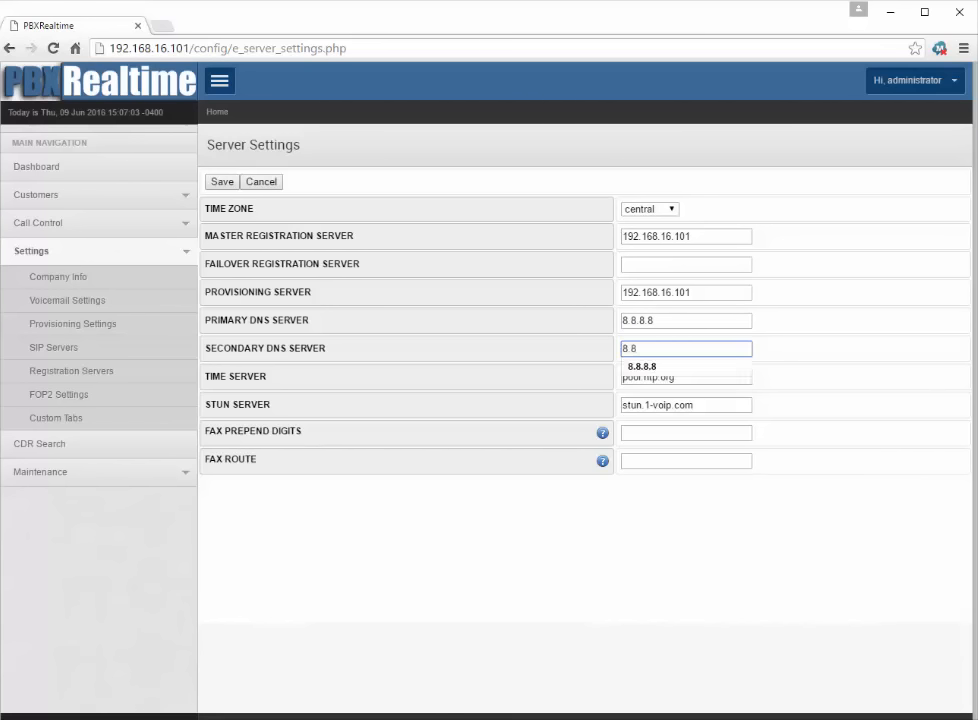
type(".4.4")
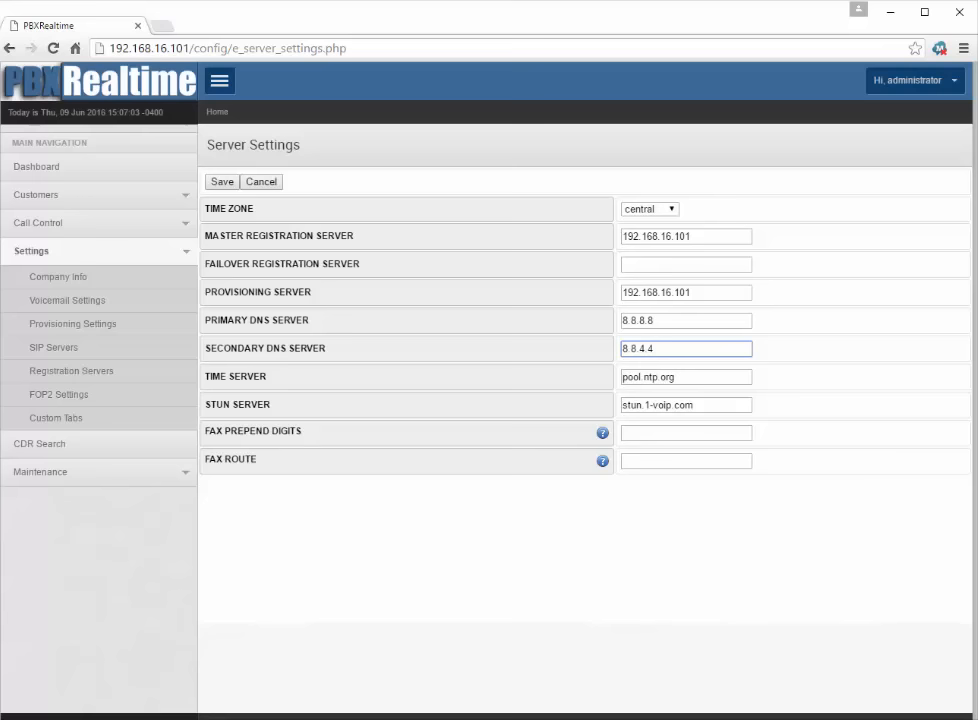
key("Tab")
key("Tab")
key("Tab")
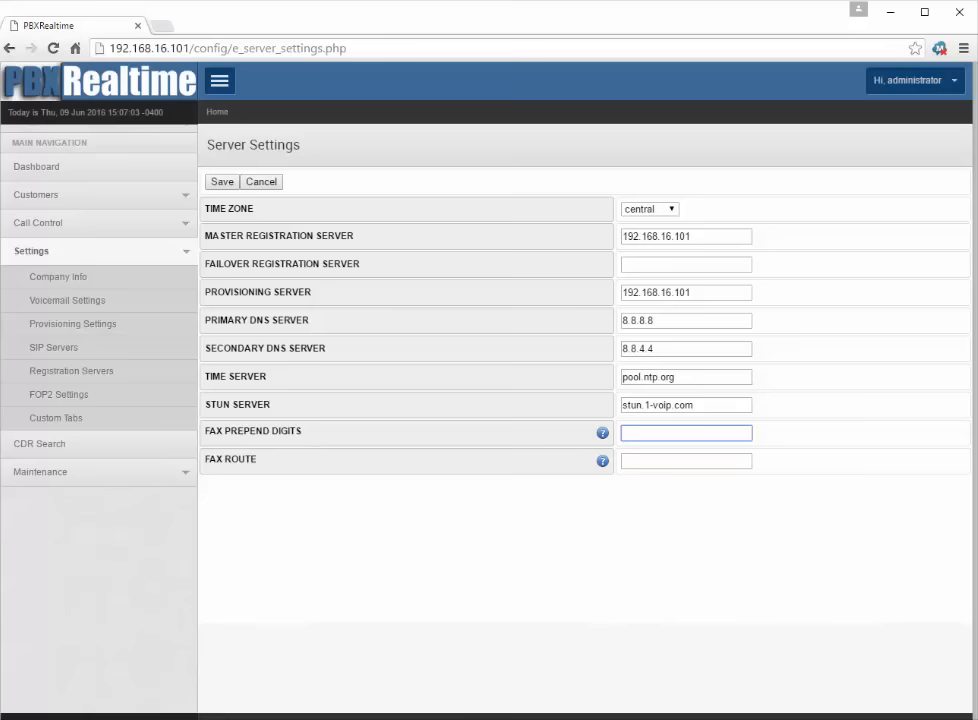
key("Tab")
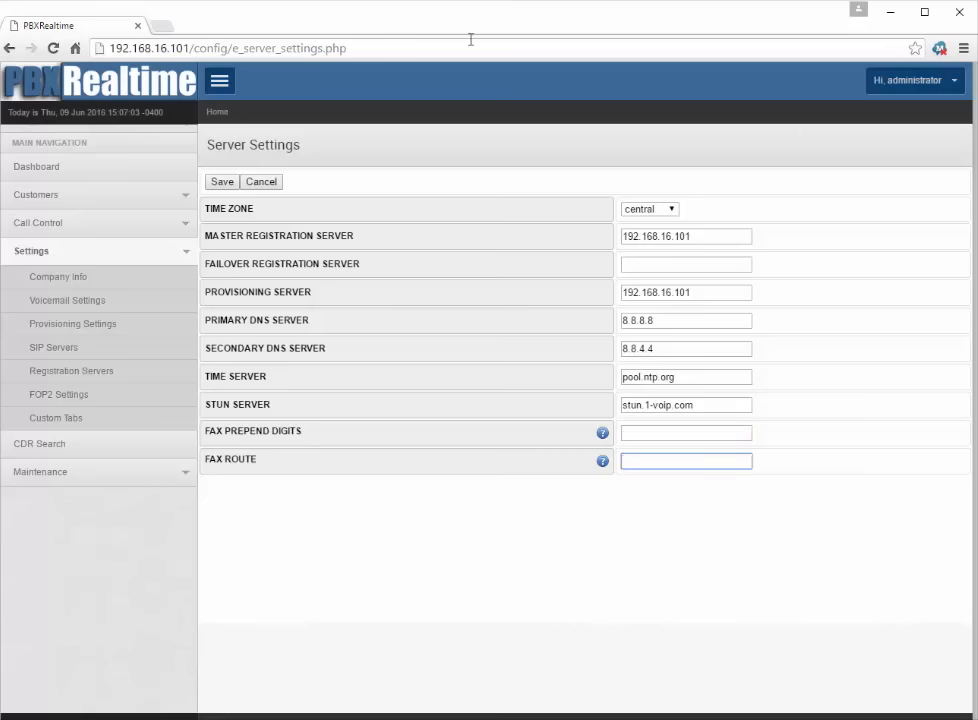
left_click(225, 189)
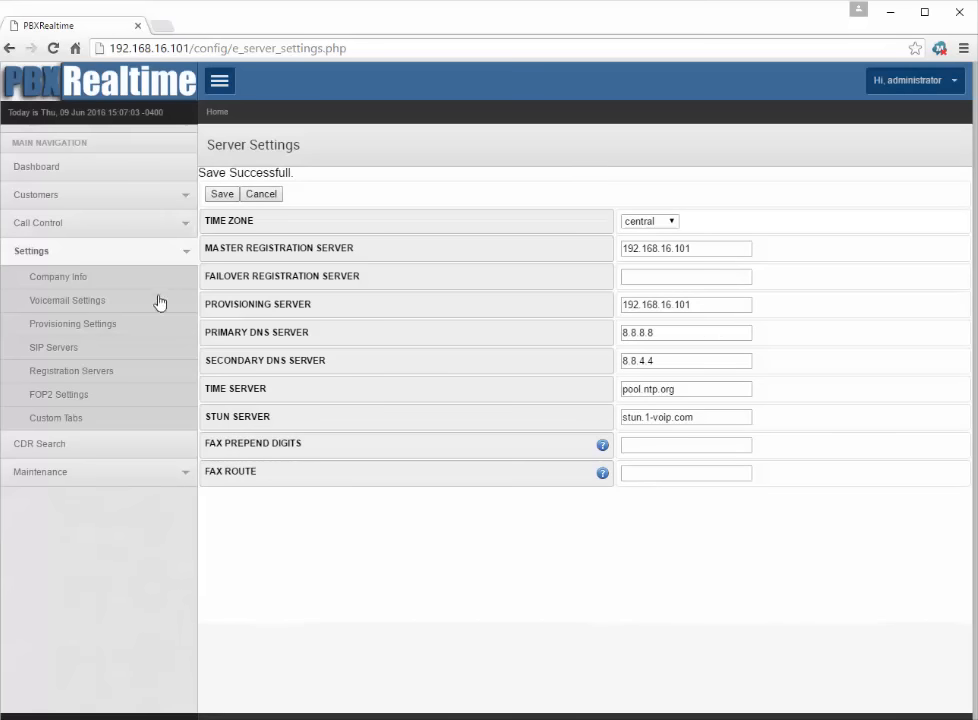
Step: Start a new customer with contact name First Account, plus the contact's phone number and e-mail
left_click(43, 255)
left_click(42, 203)
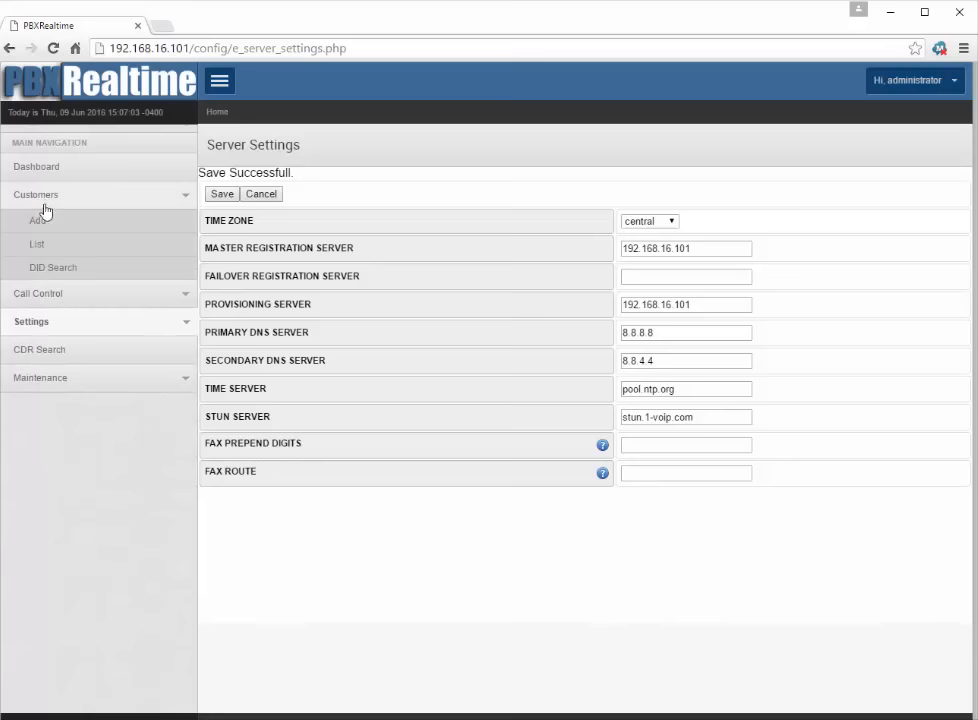
left_click(40, 221)
left_click(365, 237)
type("F")
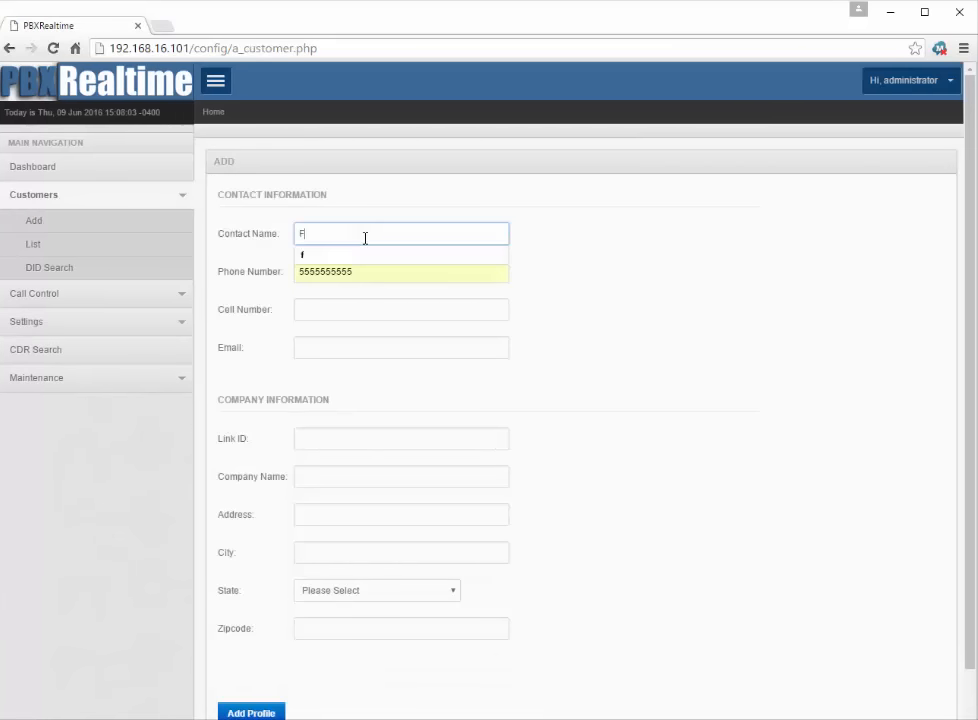
type("irst Accoun")
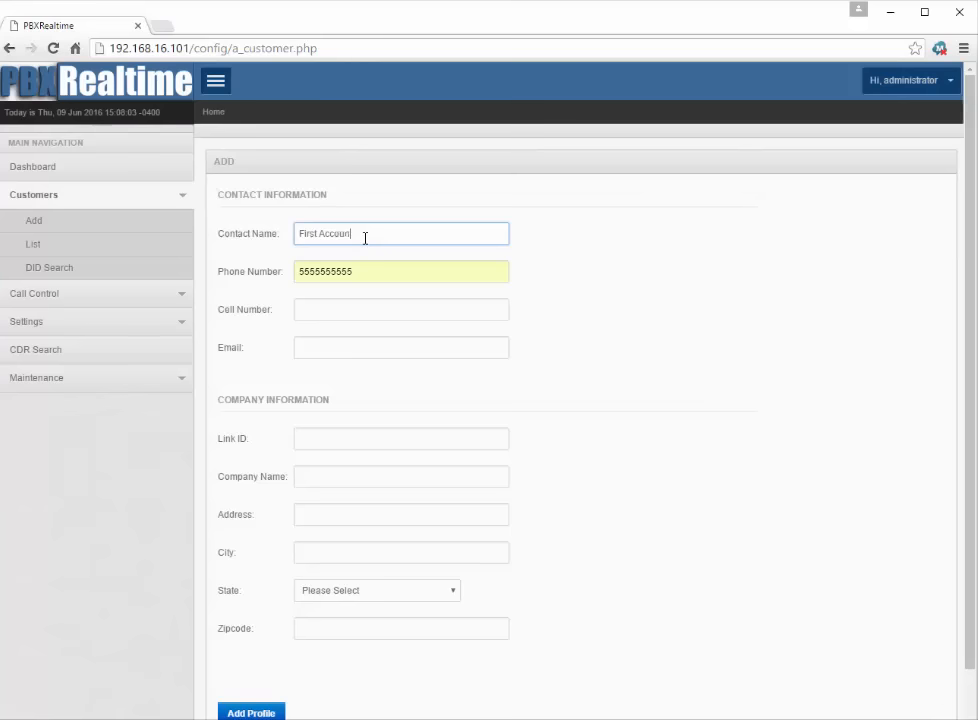
type("t")
key("Tab")
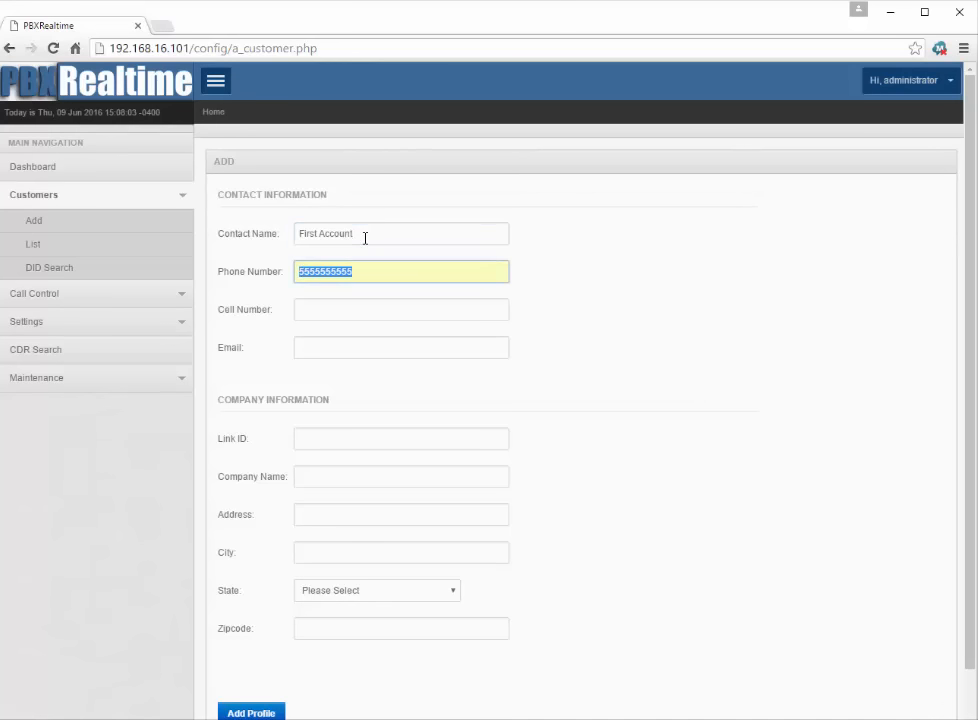
type("5555555")
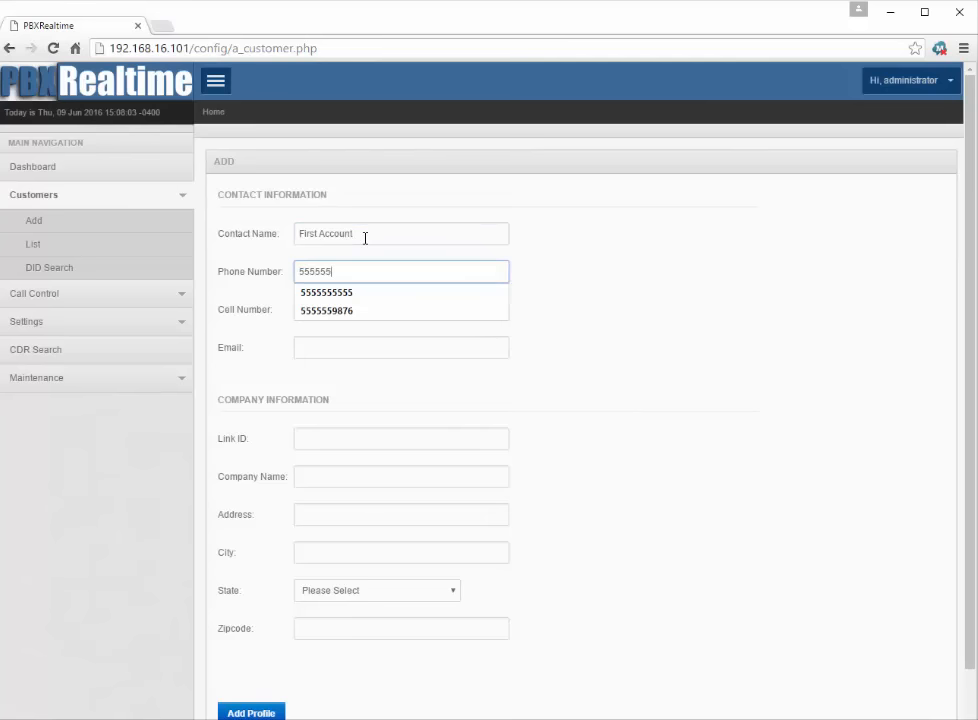
type("55")
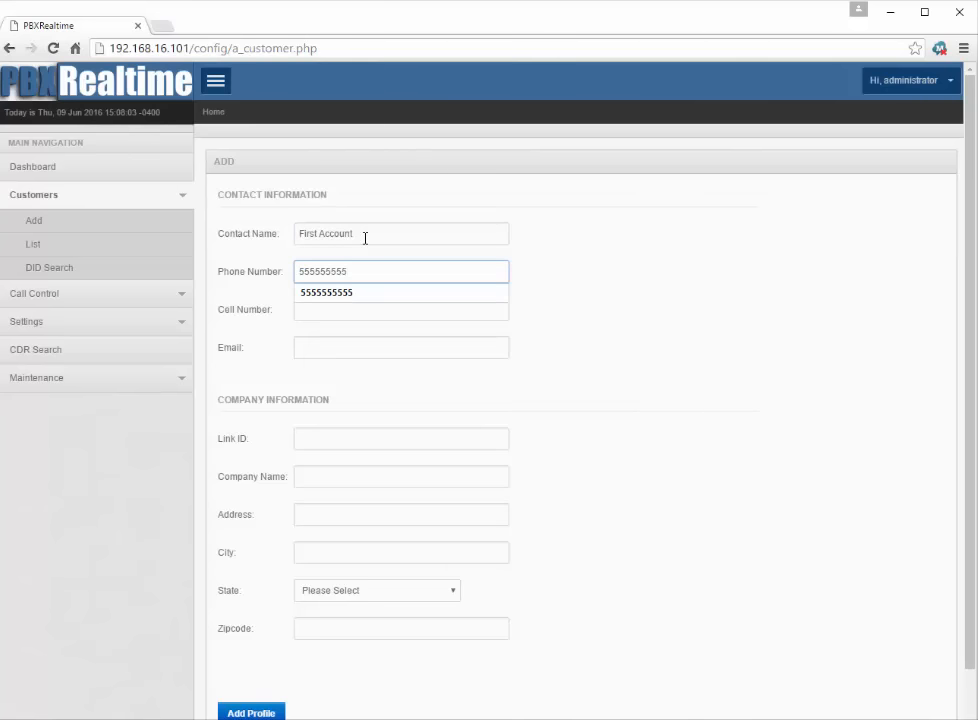
key("Down")
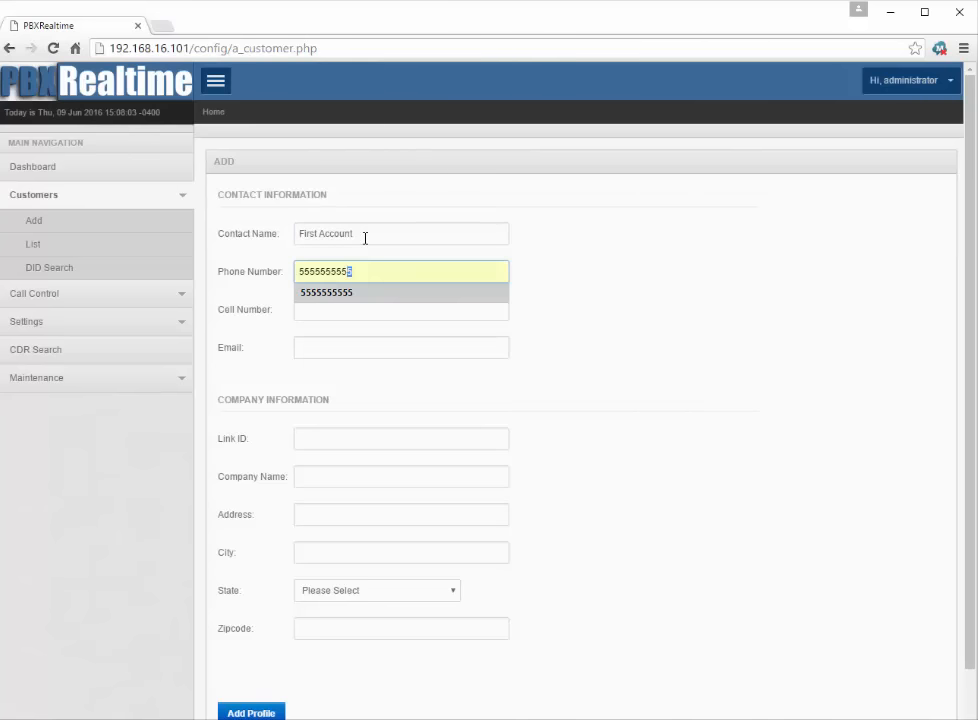
key("Return")
key("Tab")
key("Tab")
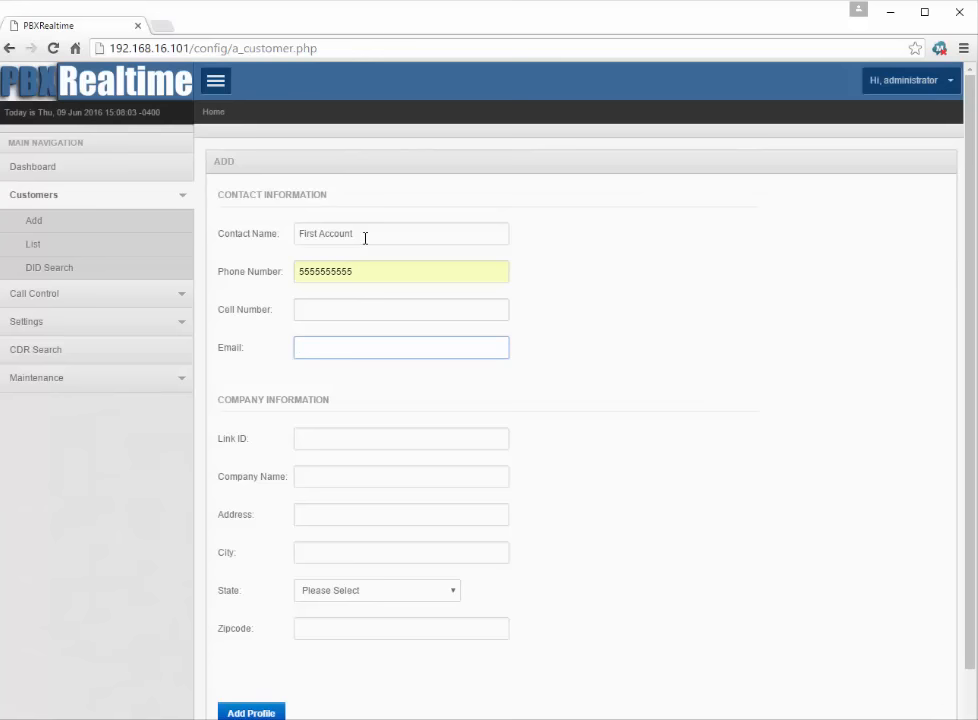
type("f")
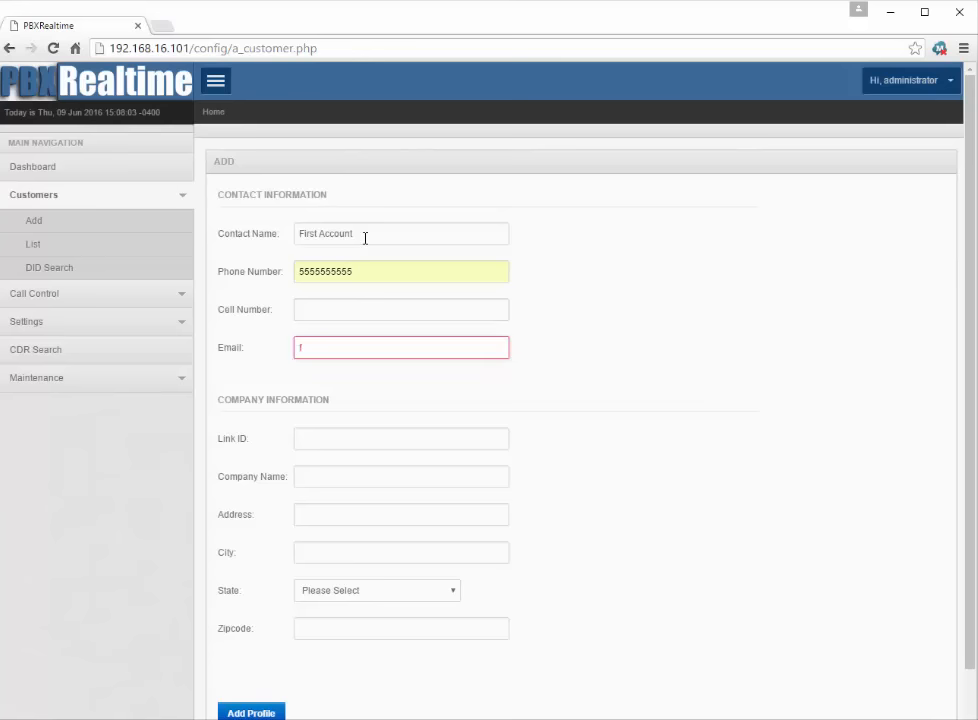
type("irst@account.com")
key("Tab")
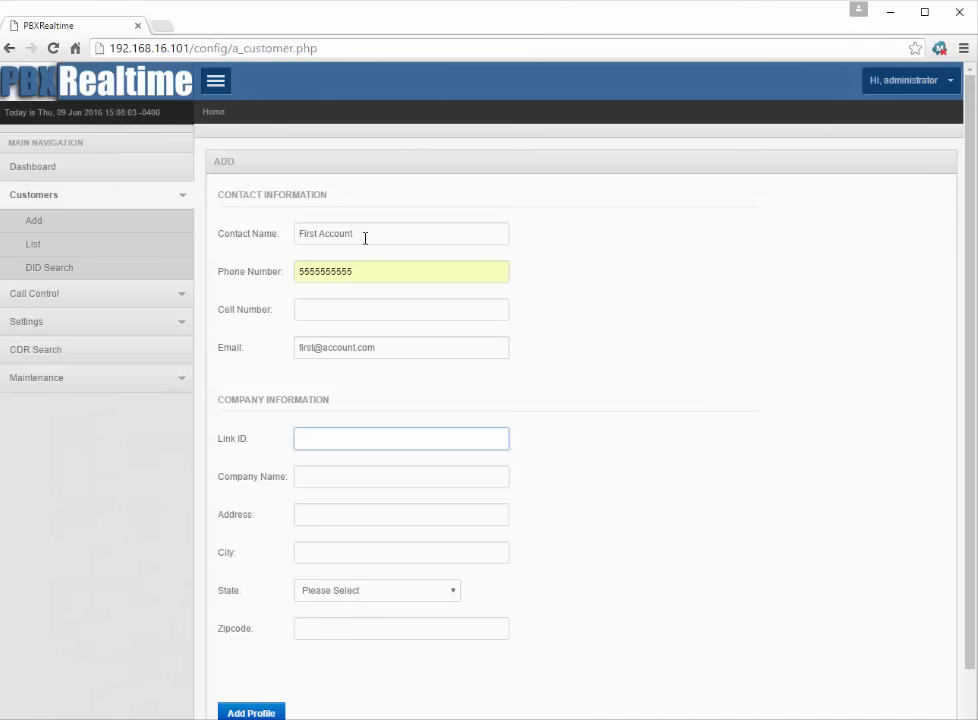
Step: Enter company name First Account and the customer's street address, city, state and zipcode
key("Tab")
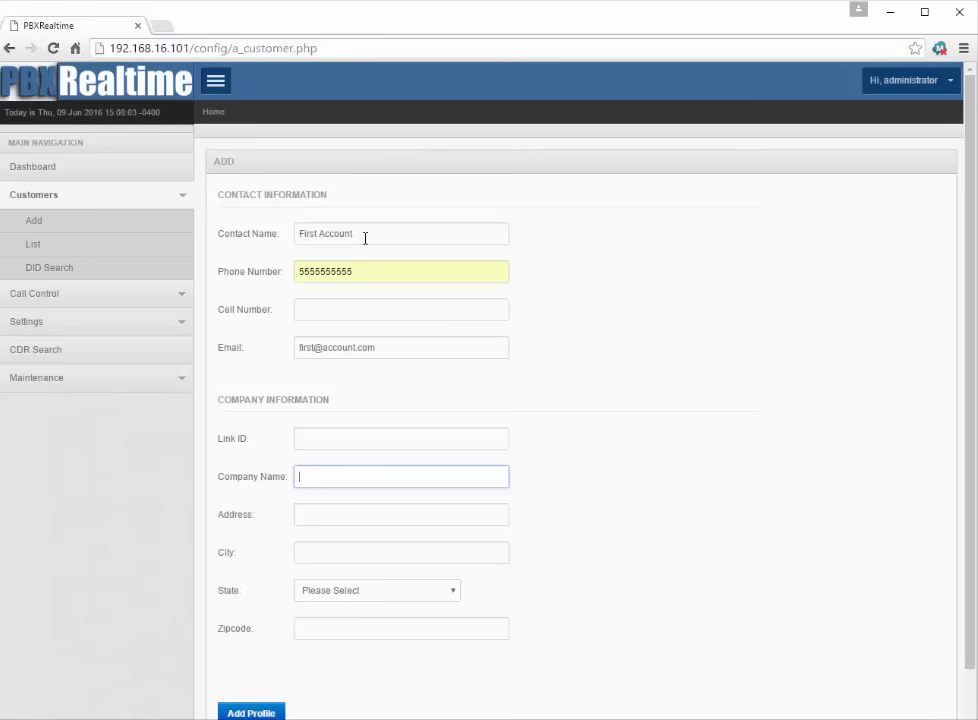
type("First")
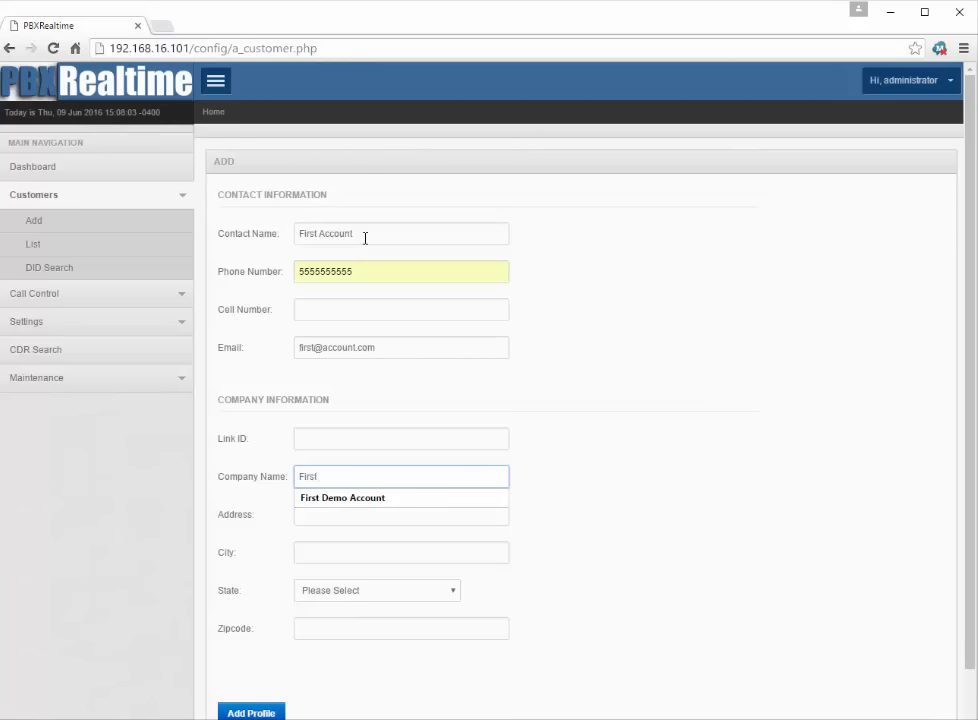
type(" Account")
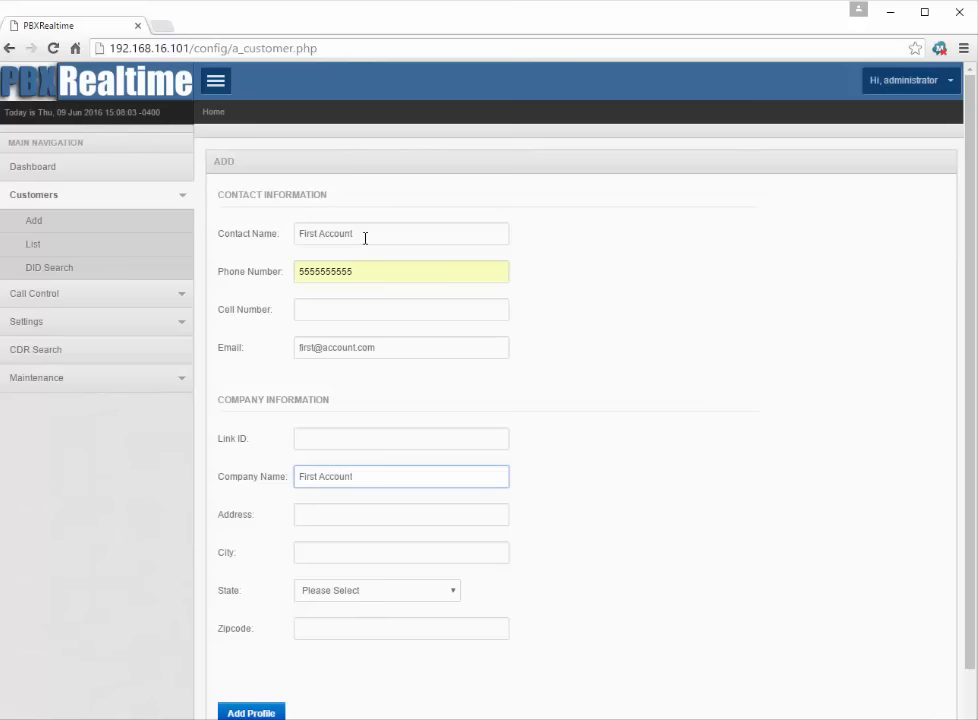
key("Tab")
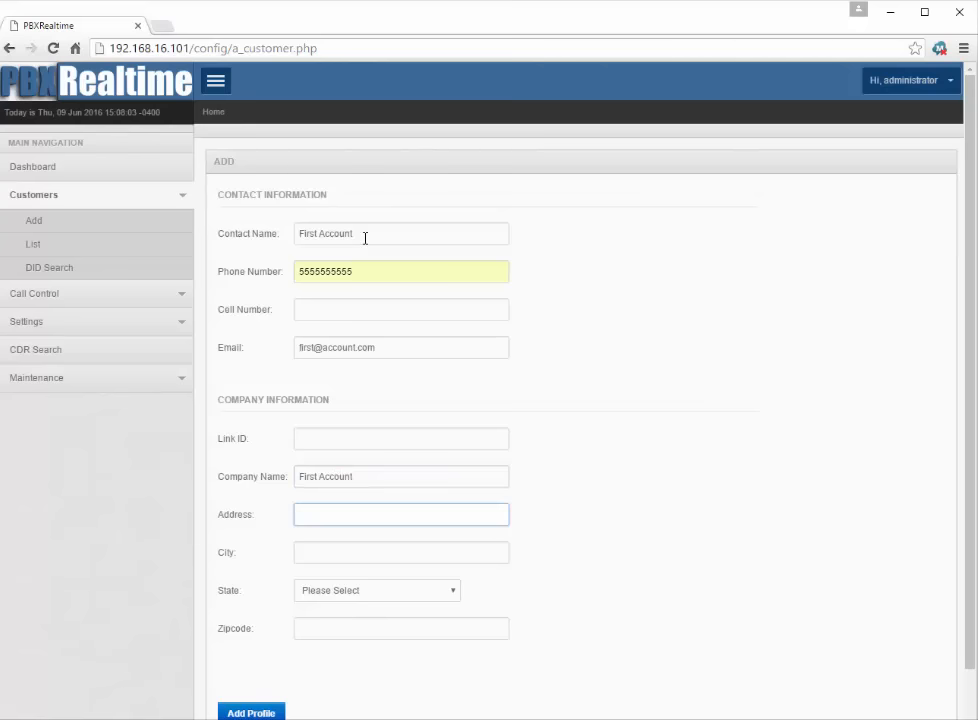
type("80")
key("Down")
key("Down")
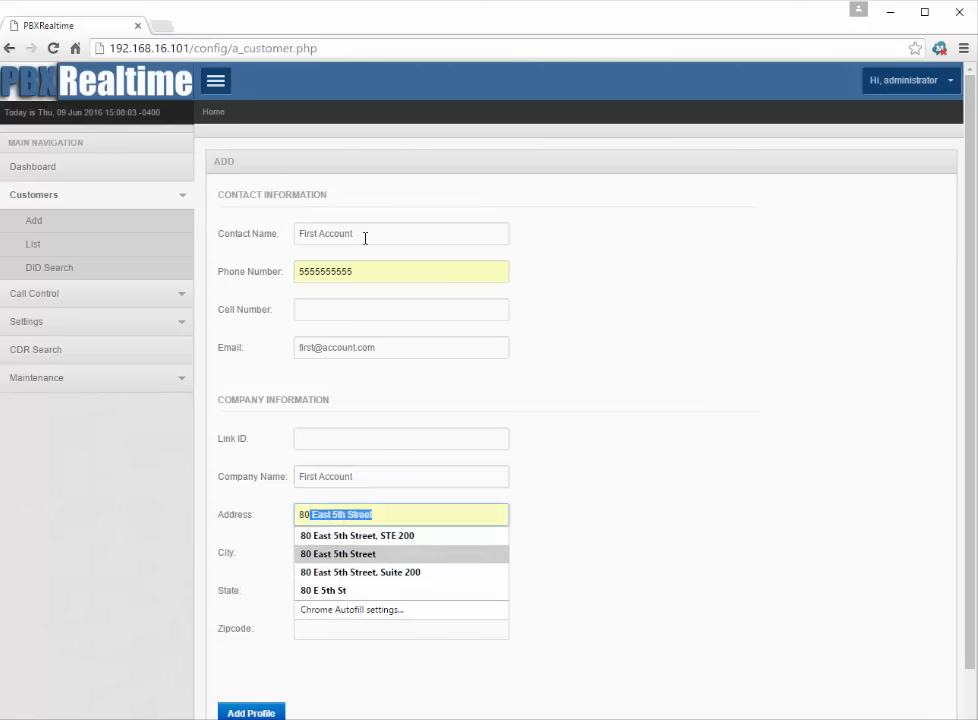
key("Return")
key("Tab")
type("edmo")
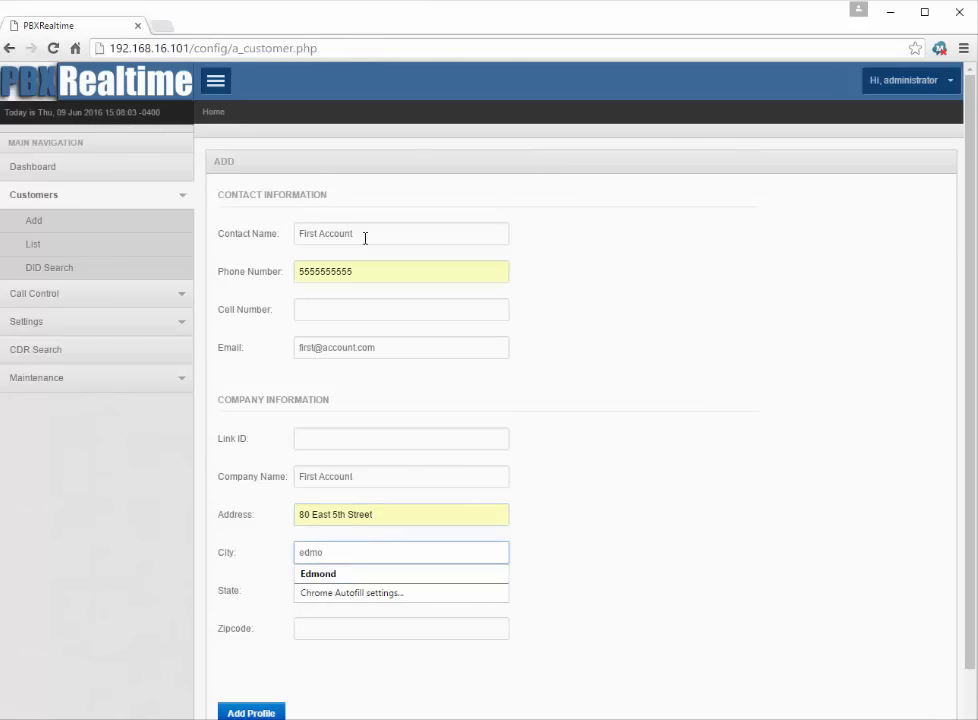
key("Down")
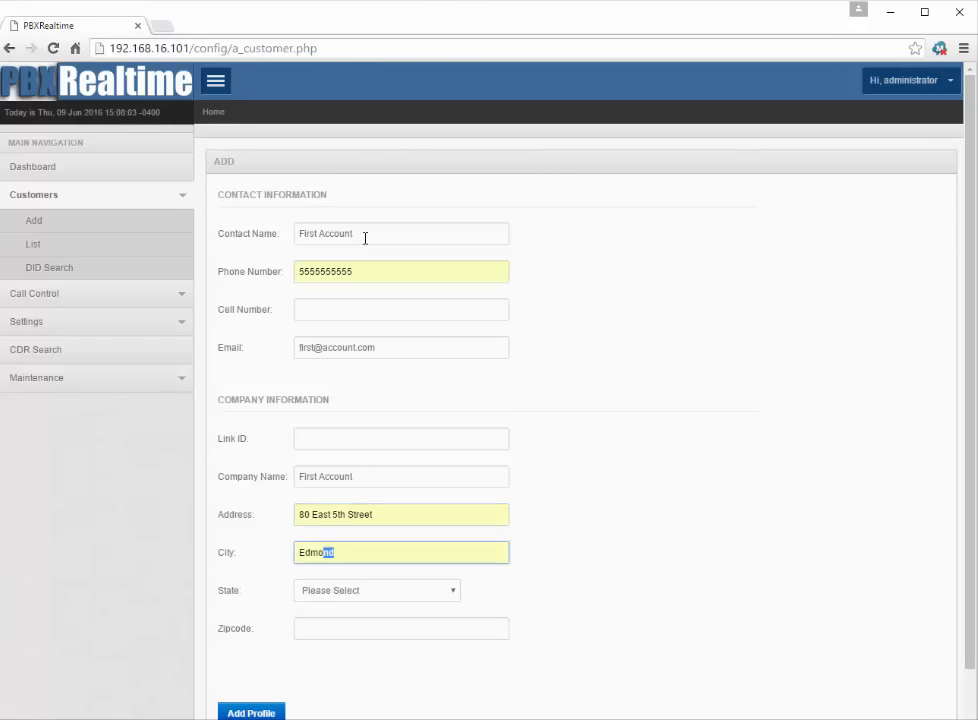
key("Return")
key("Tab")
key("Tab")
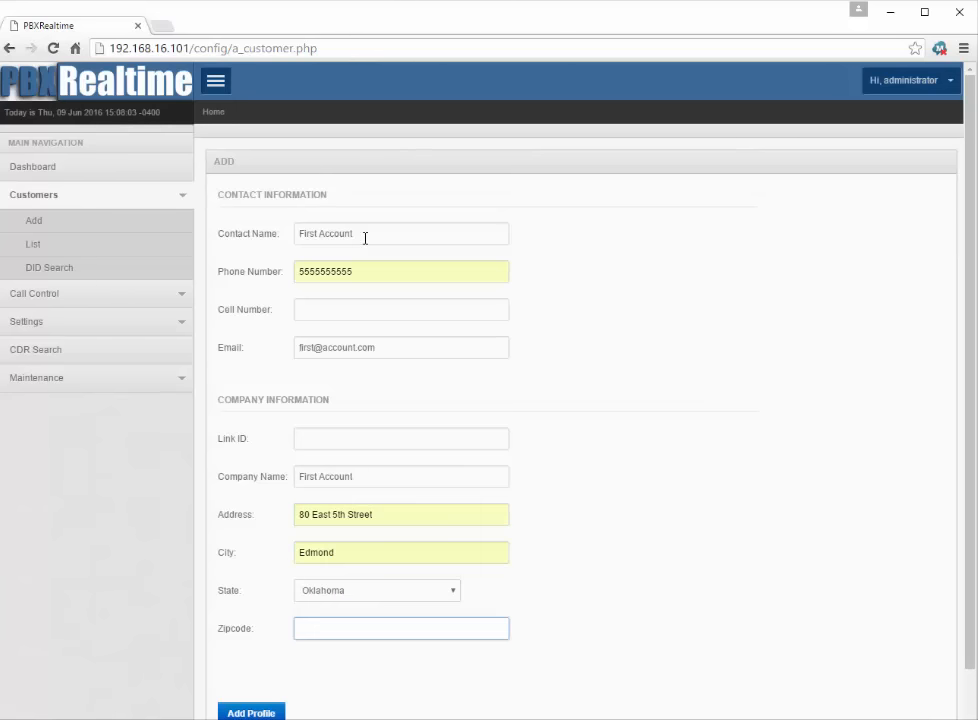
type("73034")
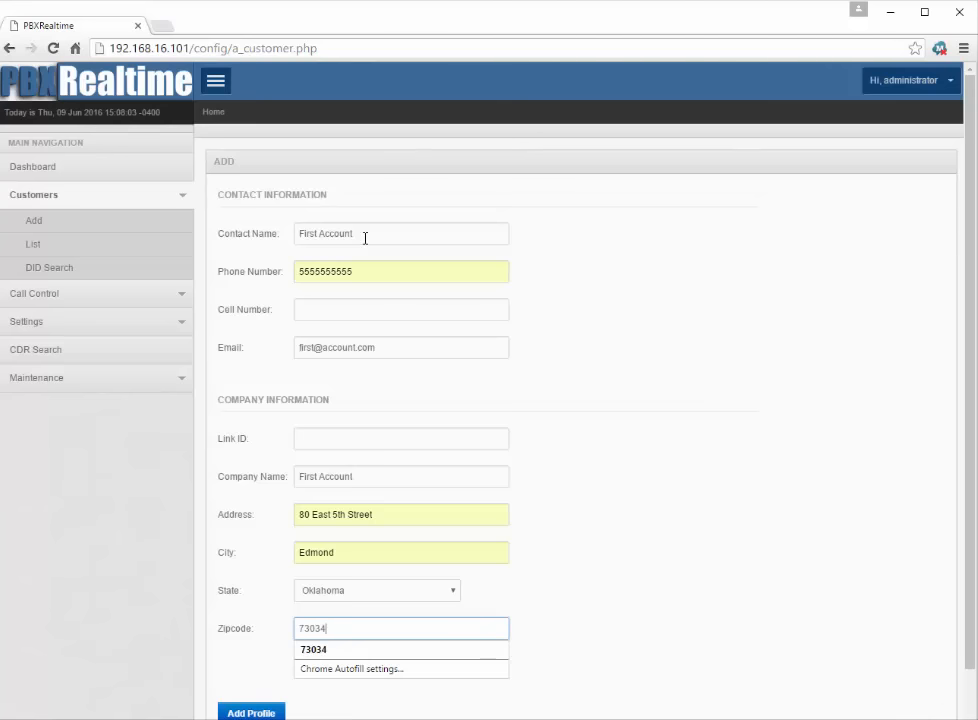
key("Tab")
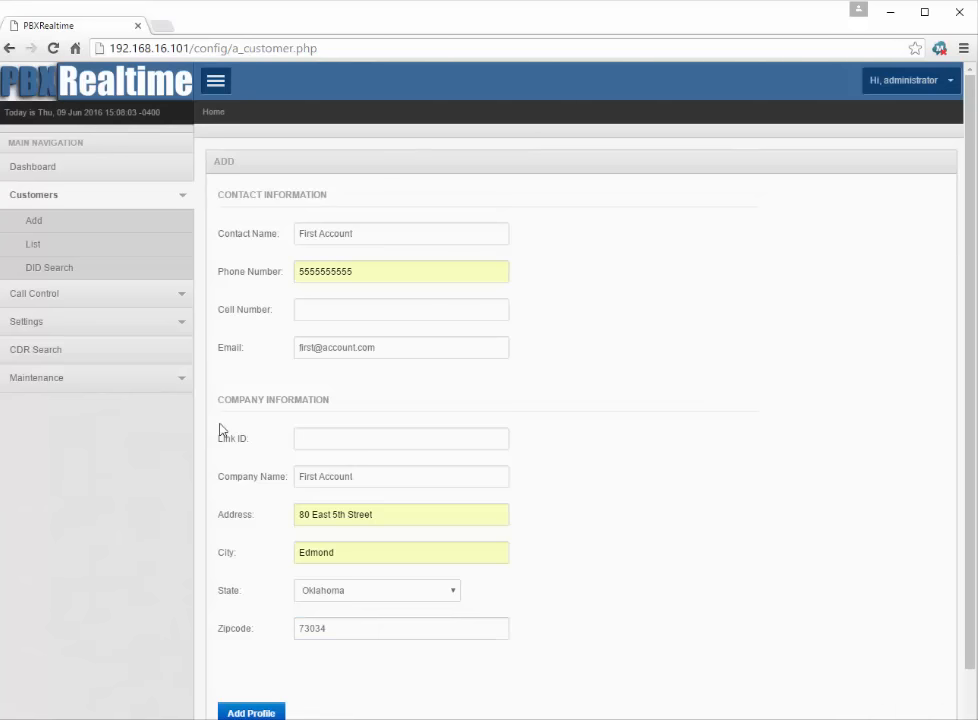
Step: Save the First Account profile and open its DID Numbers list from the PBX menu
left_click(257, 713)
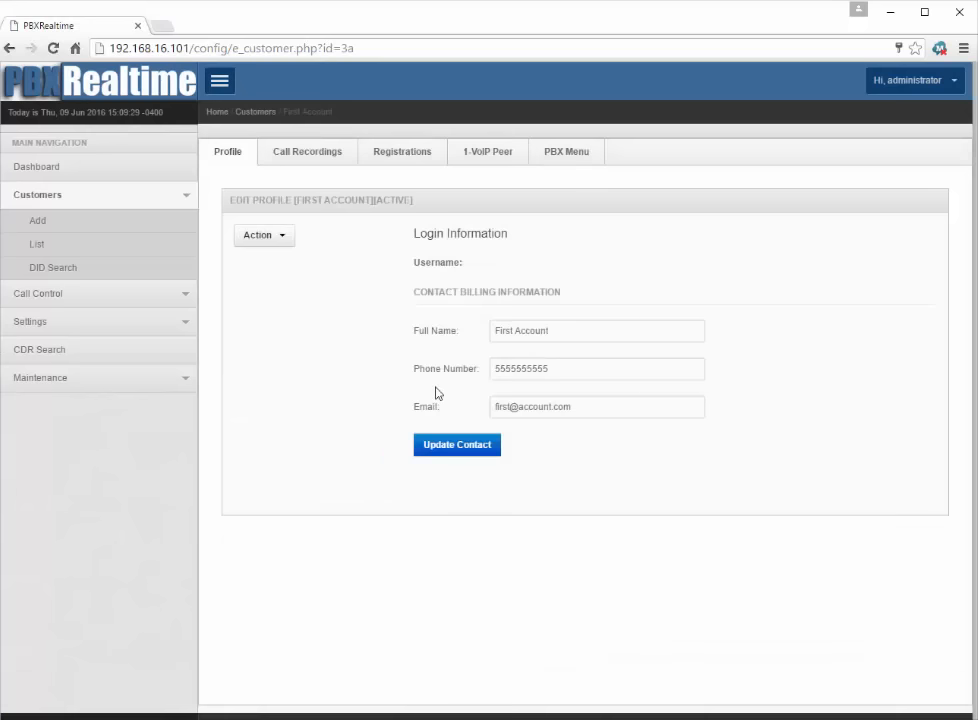
left_click(574, 158)
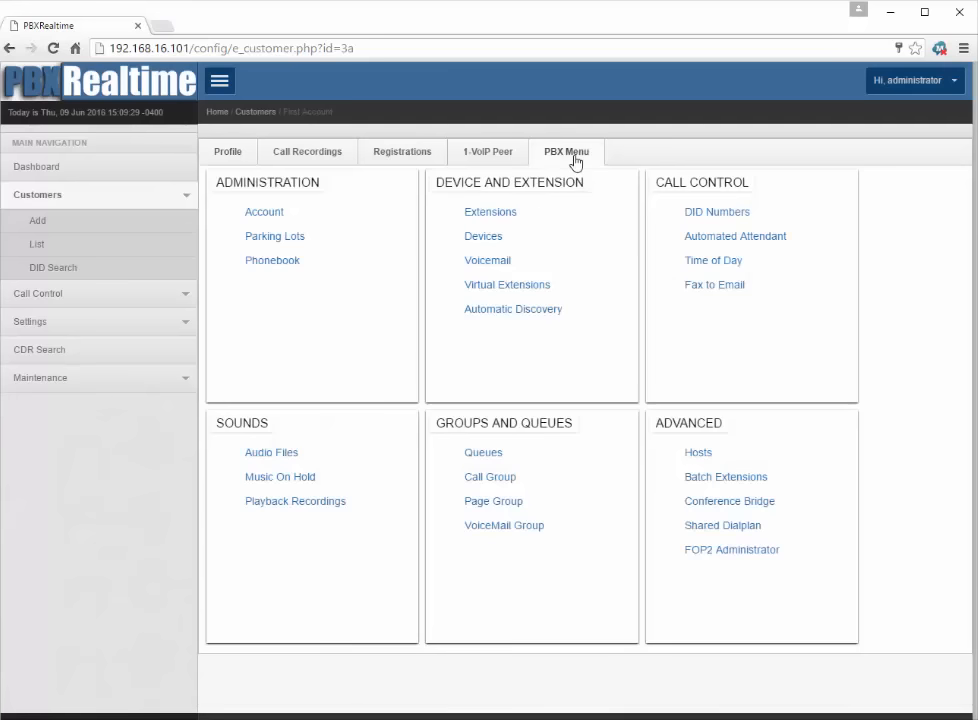
left_click(694, 217)
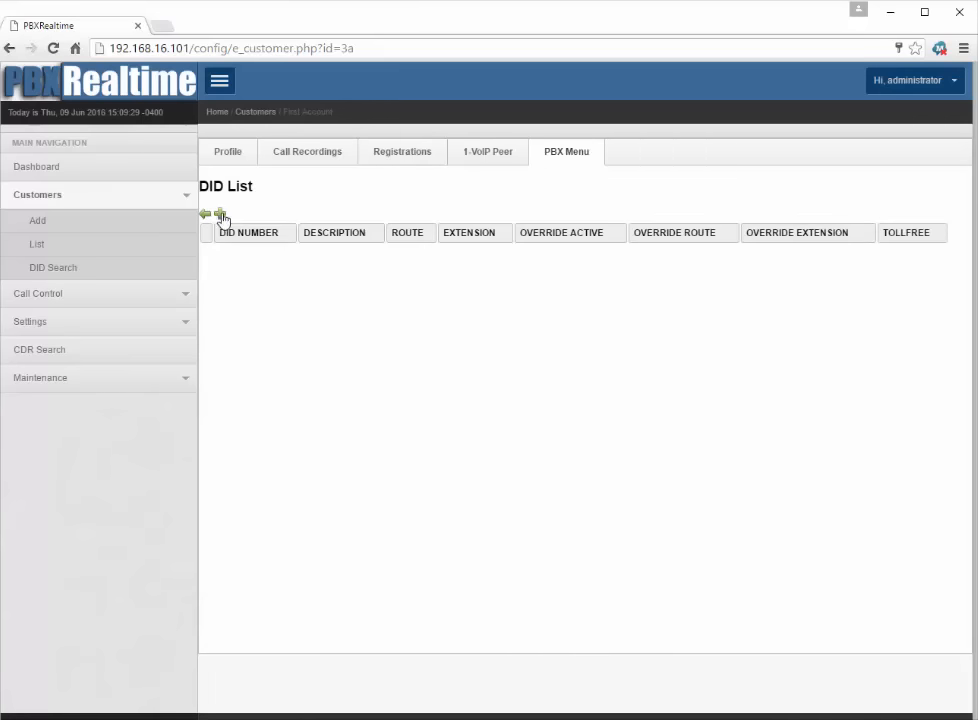
Step: Add the customer's main DID number to its DID list
left_click(220, 215)
left_click(336, 261)
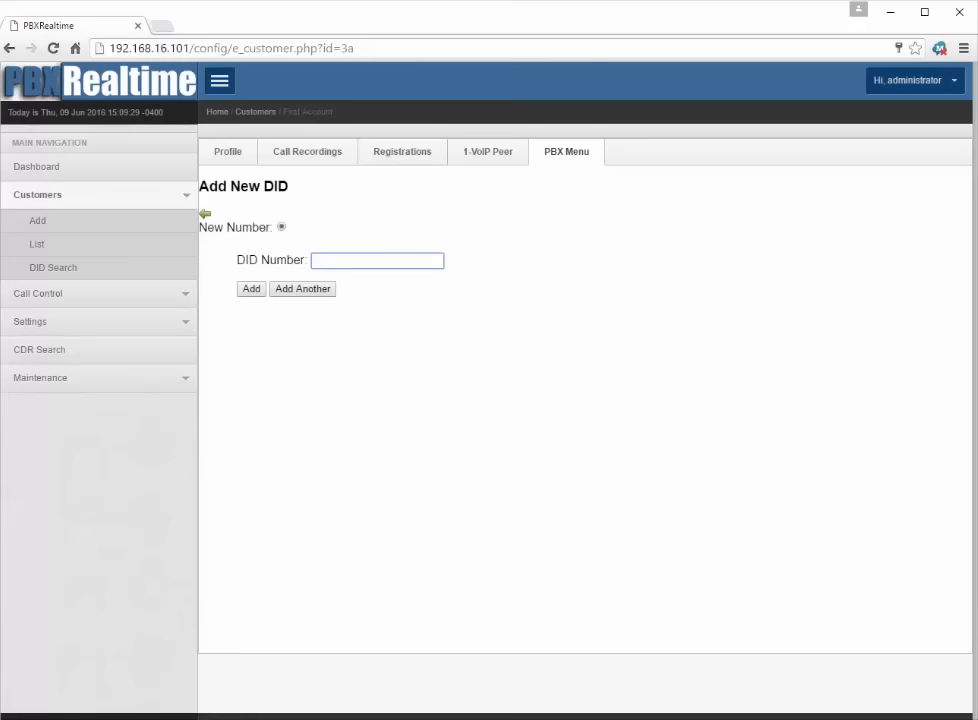
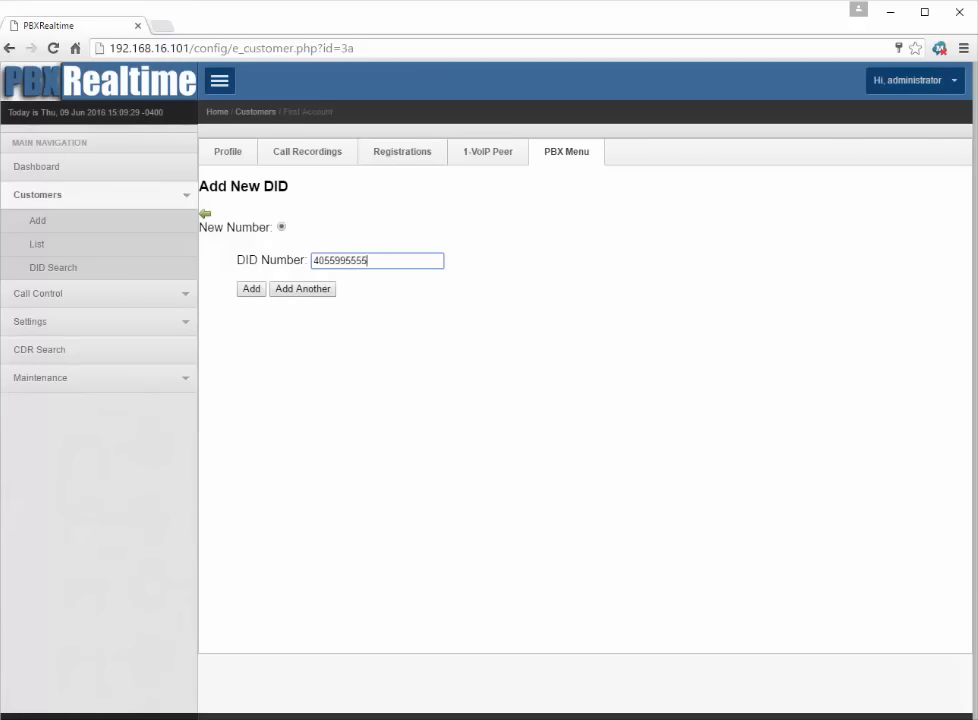
key("Tab")
key("Return")
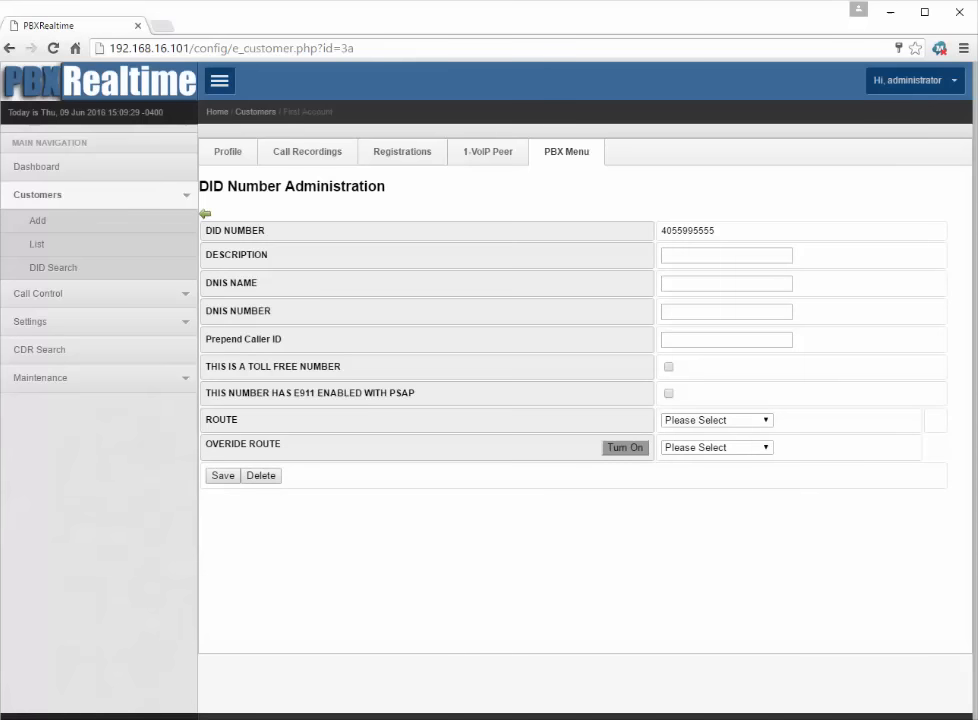
Step: Describe the DID as 'Main Number' and enable E911 with PSAP
left_click(774, 255)
type("Main Number")
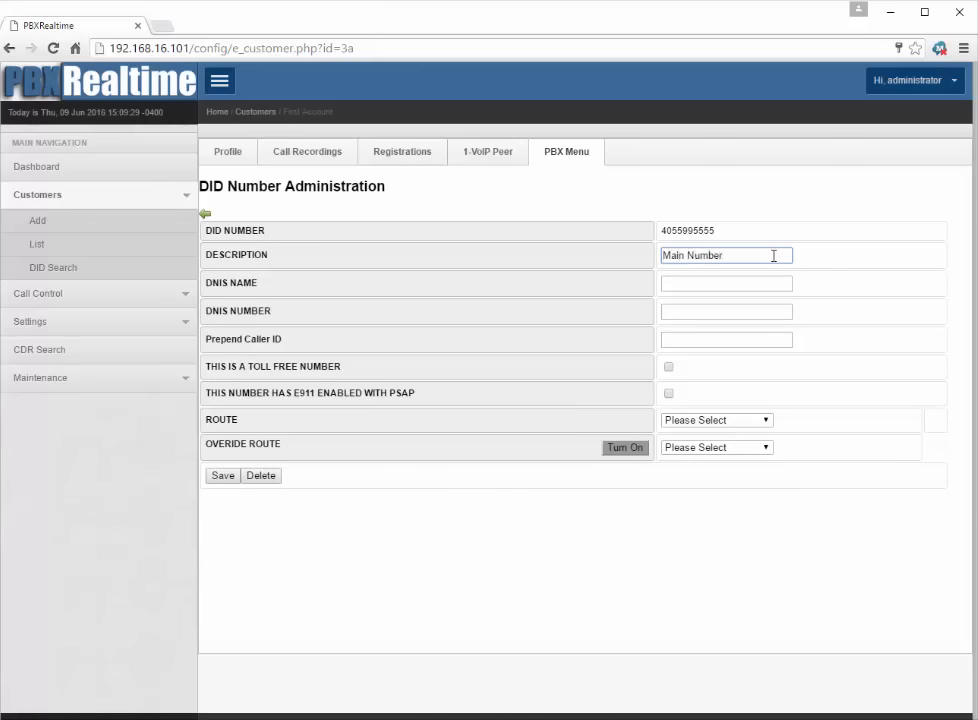
key("Tab")
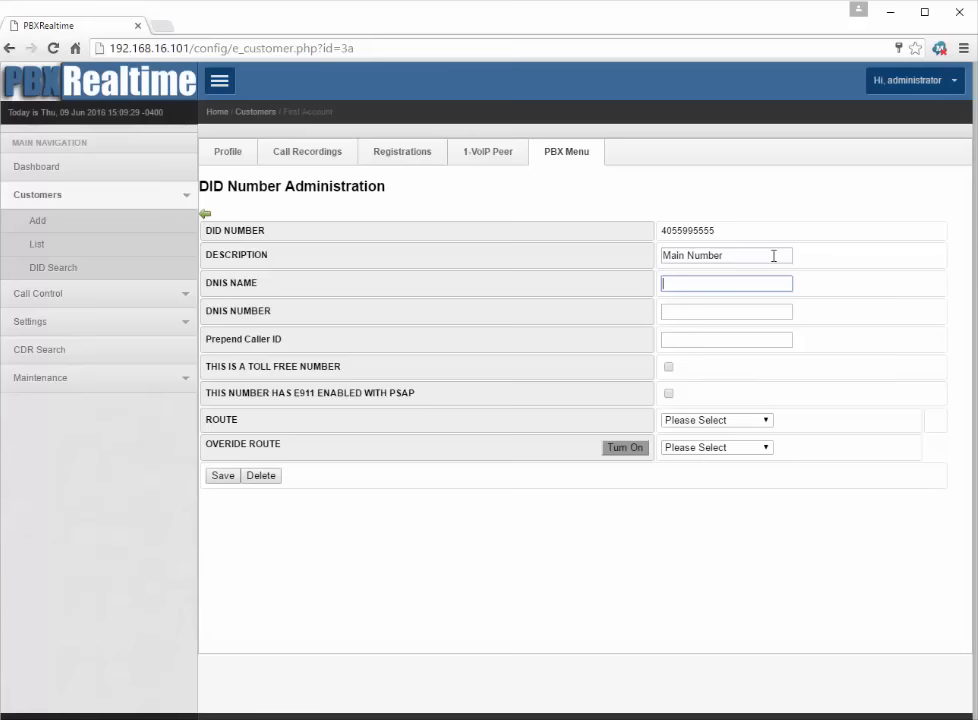
key("Tab")
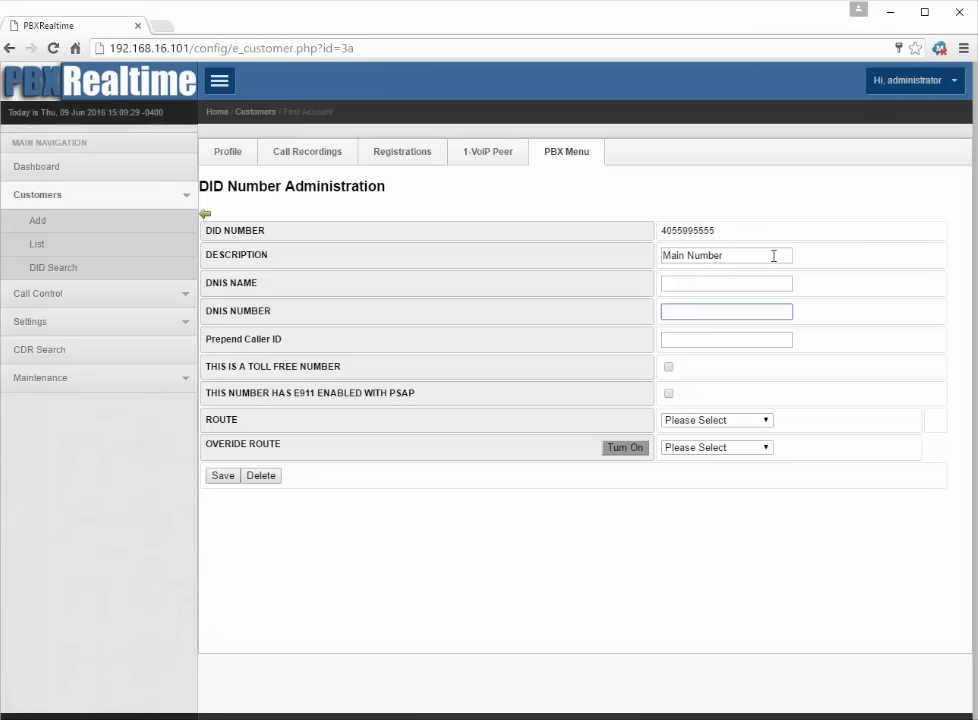
key("Tab")
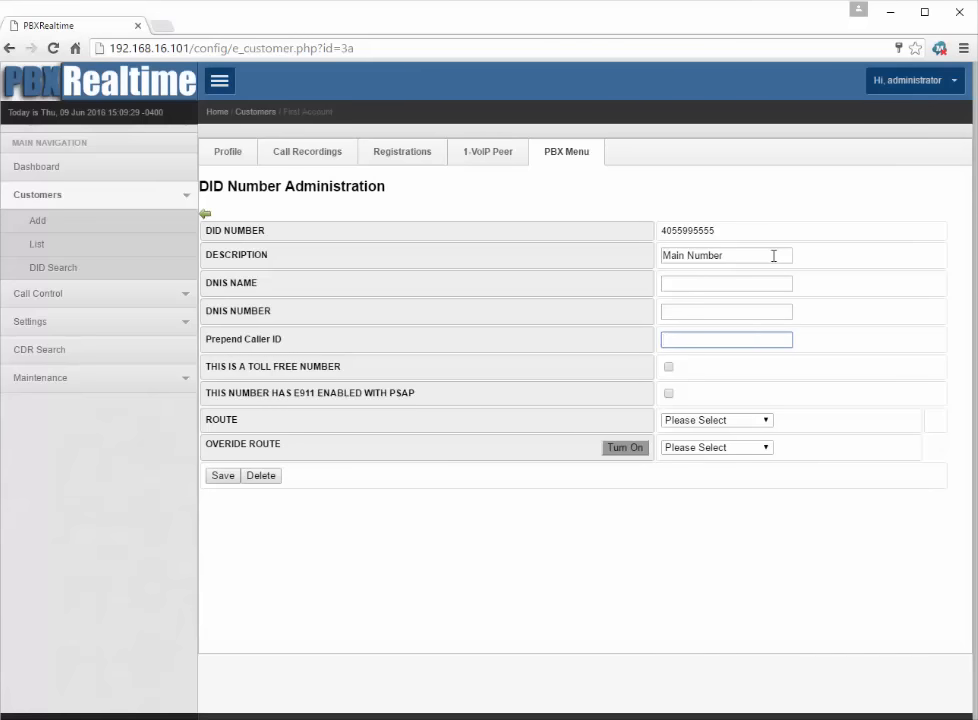
key("Tab")
key("Tab")
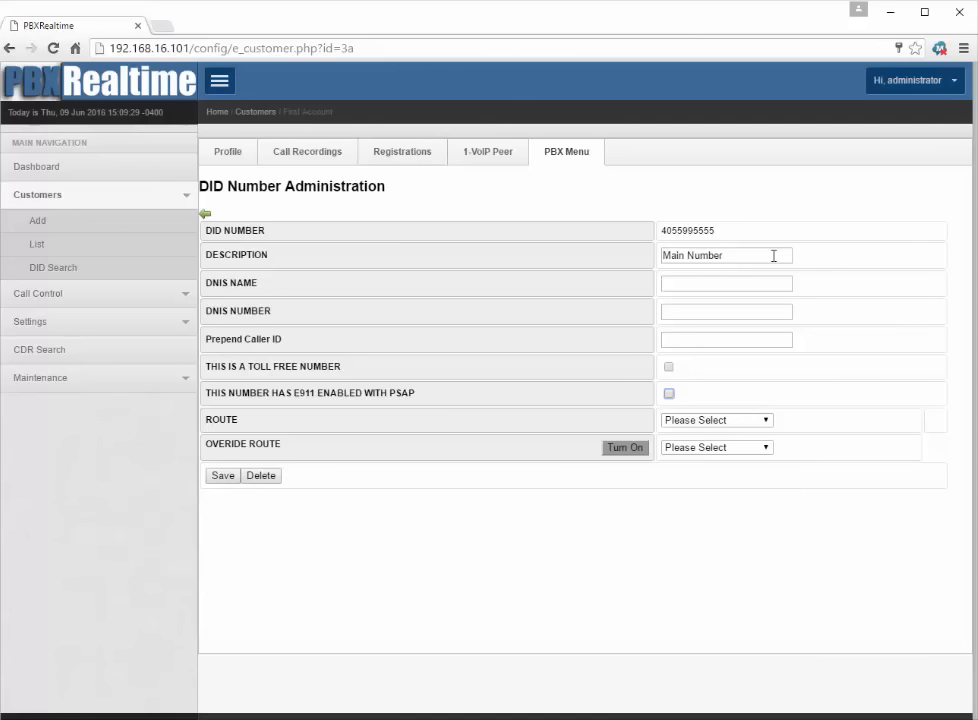
key("space")
Step: Save the DID settings and go back to the customer's PBX menu
left_click(223, 476)
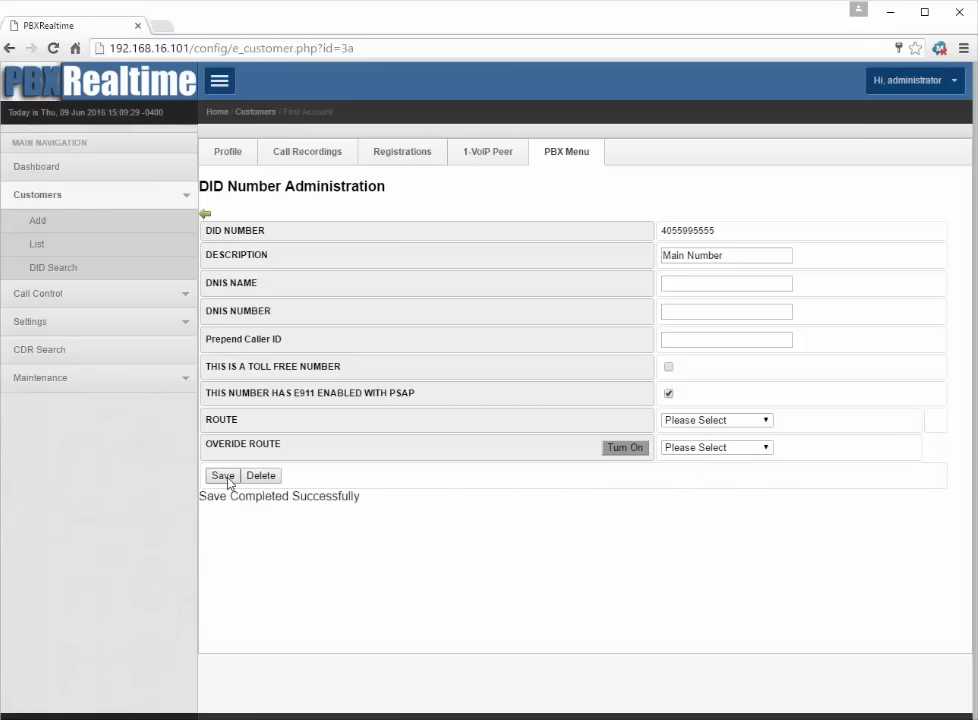
left_click(205, 216)
left_click(205, 216)
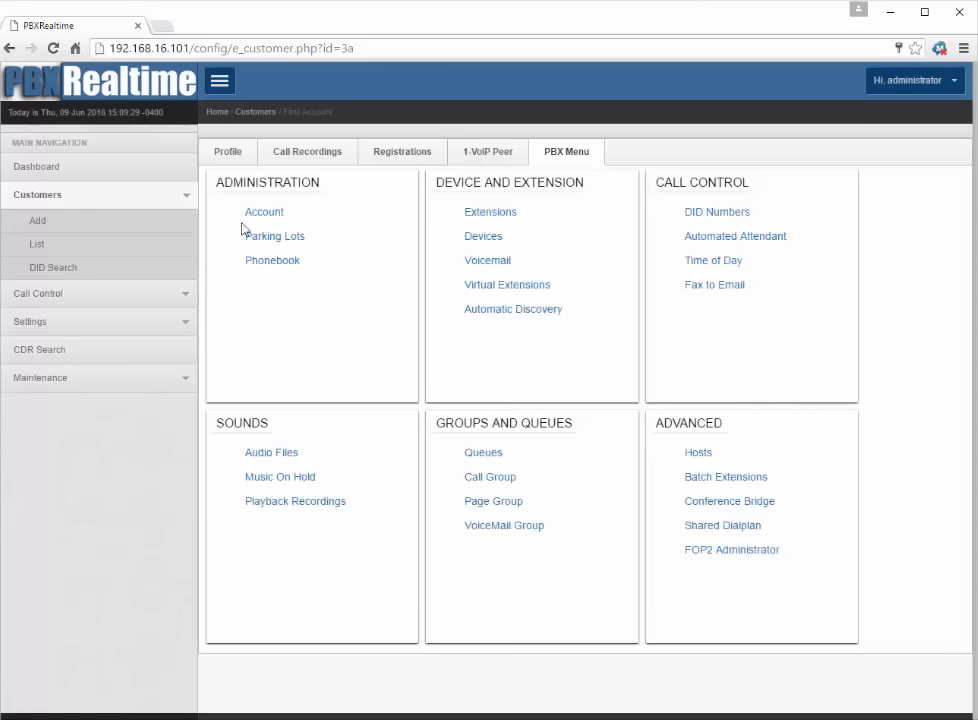
Step: Start extension 100 with the user's first and last name, e-mail, username and password
left_click(487, 215)
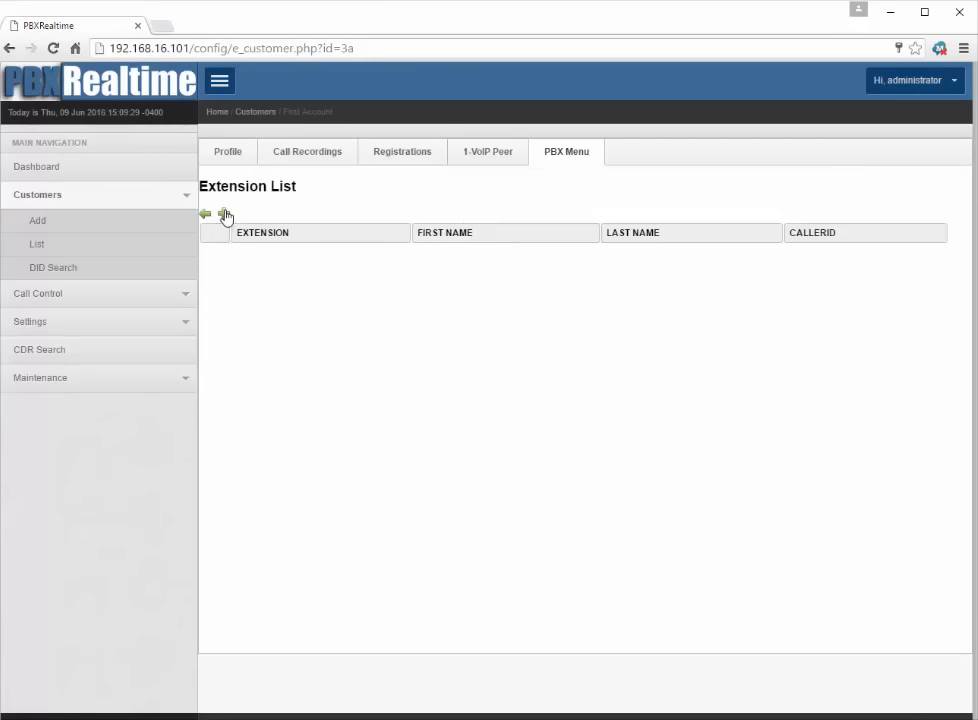
left_click(223, 214)
left_click(447, 305)
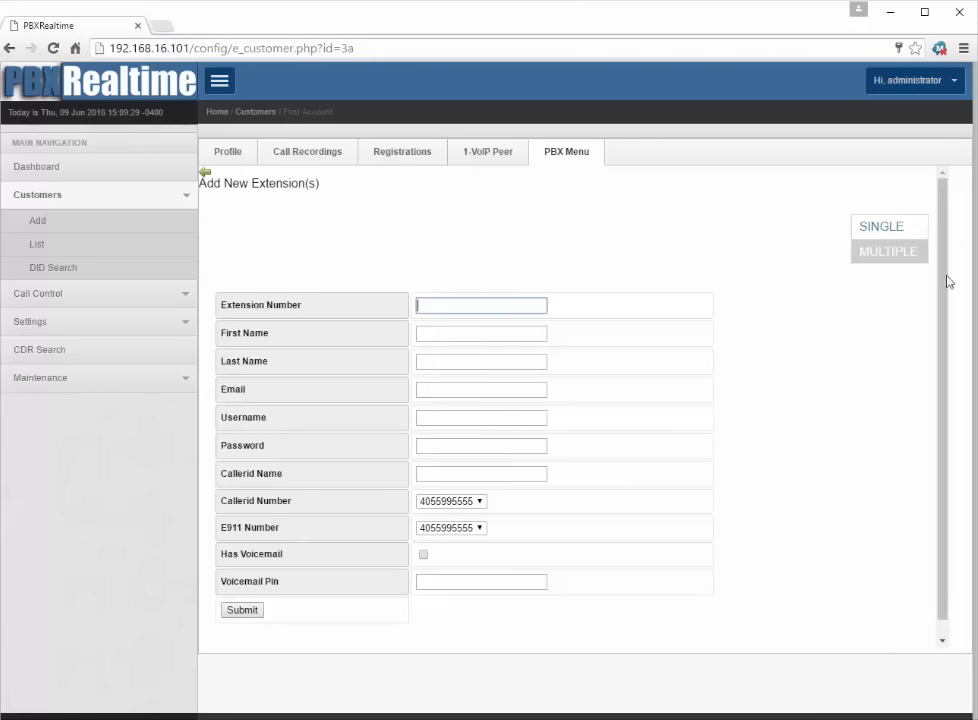
type("100")
key("Tab")
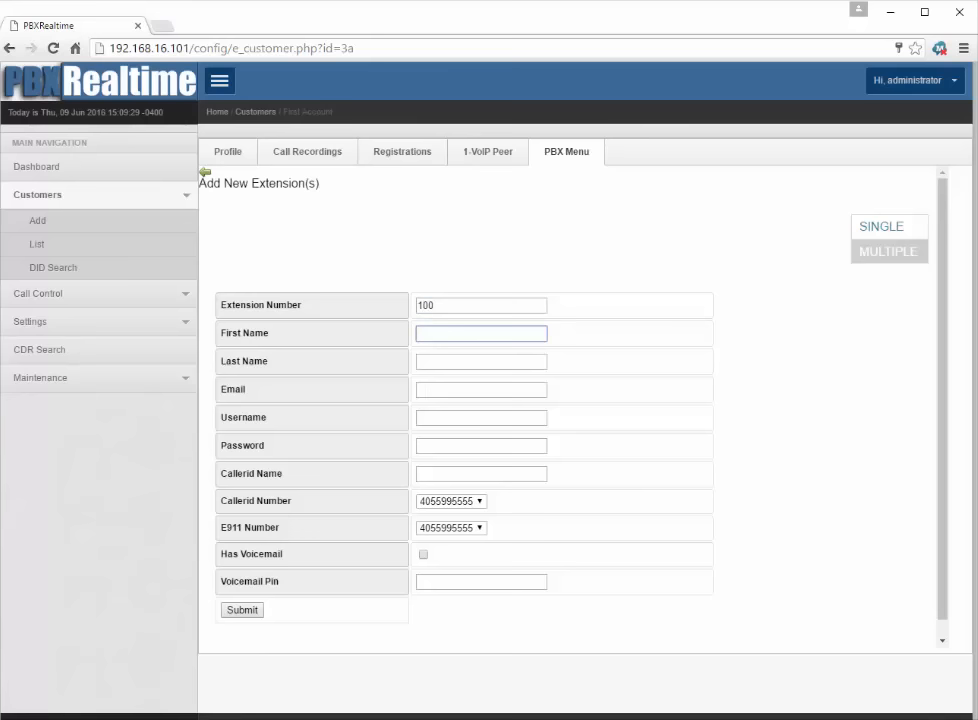
type("Joh")
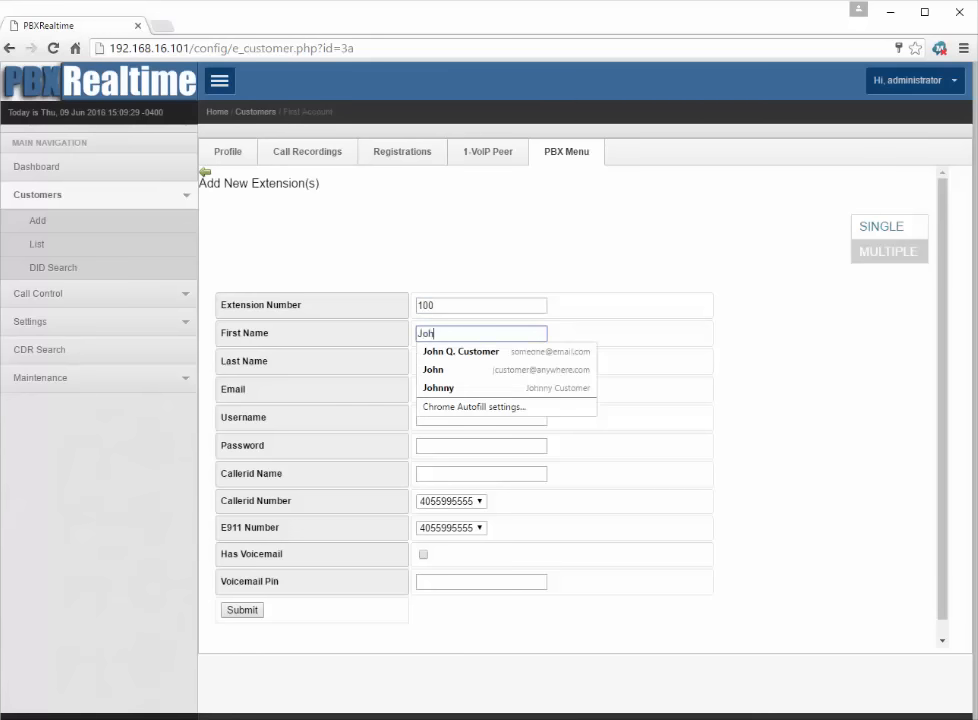
type("nny")
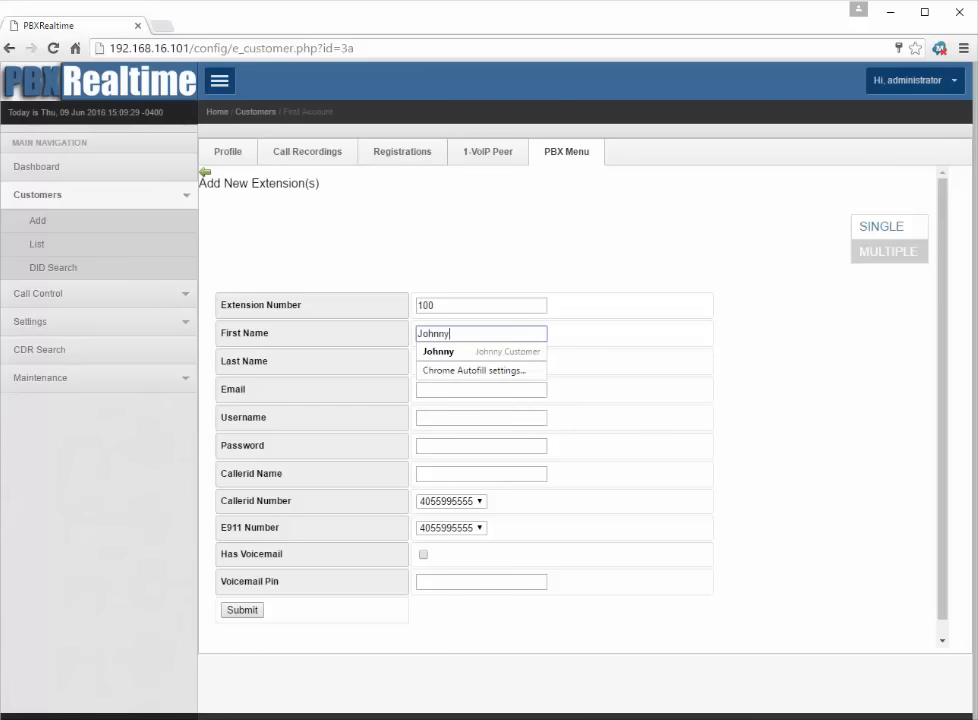
key("Tab")
type("Customer")
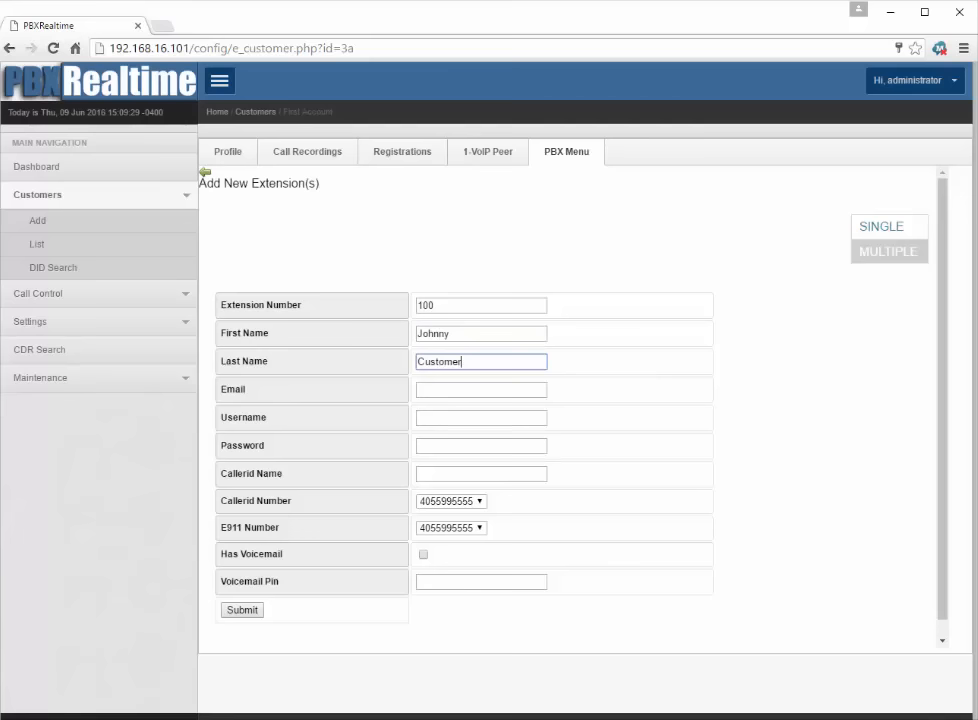
key("Tab")
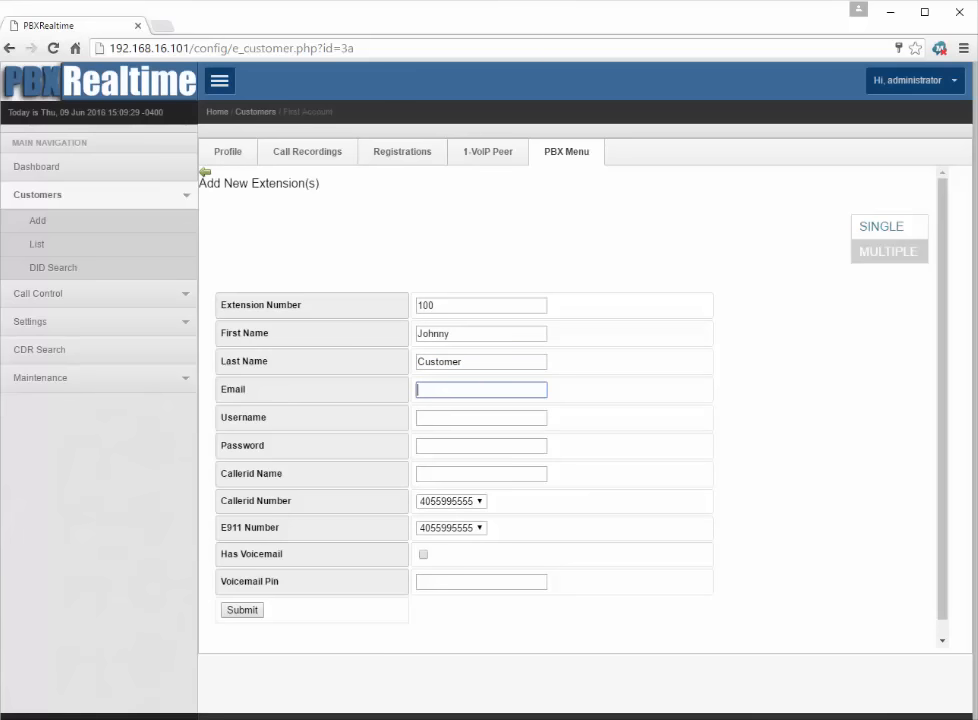
type("johnny@customer.com")
key("Tab")
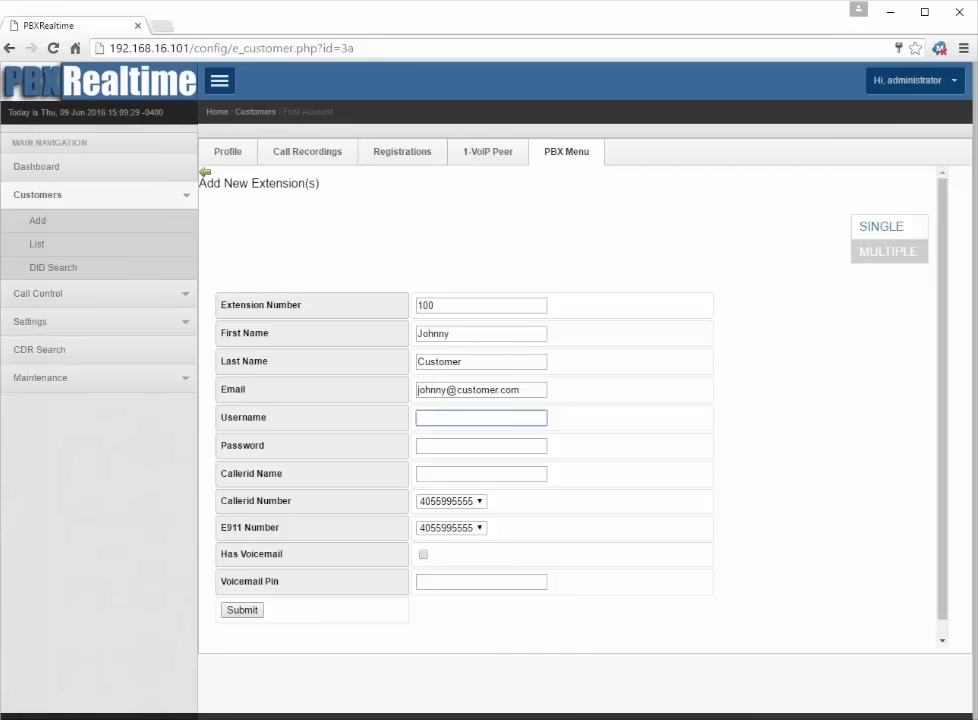
type("jcusto")
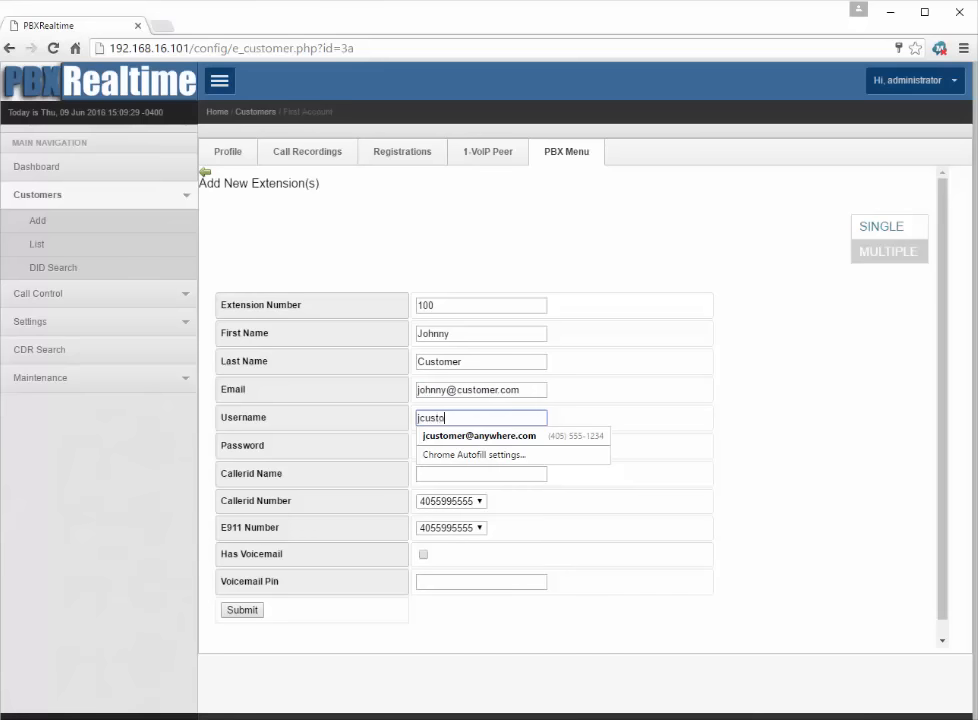
type("mer")
key("Tab")
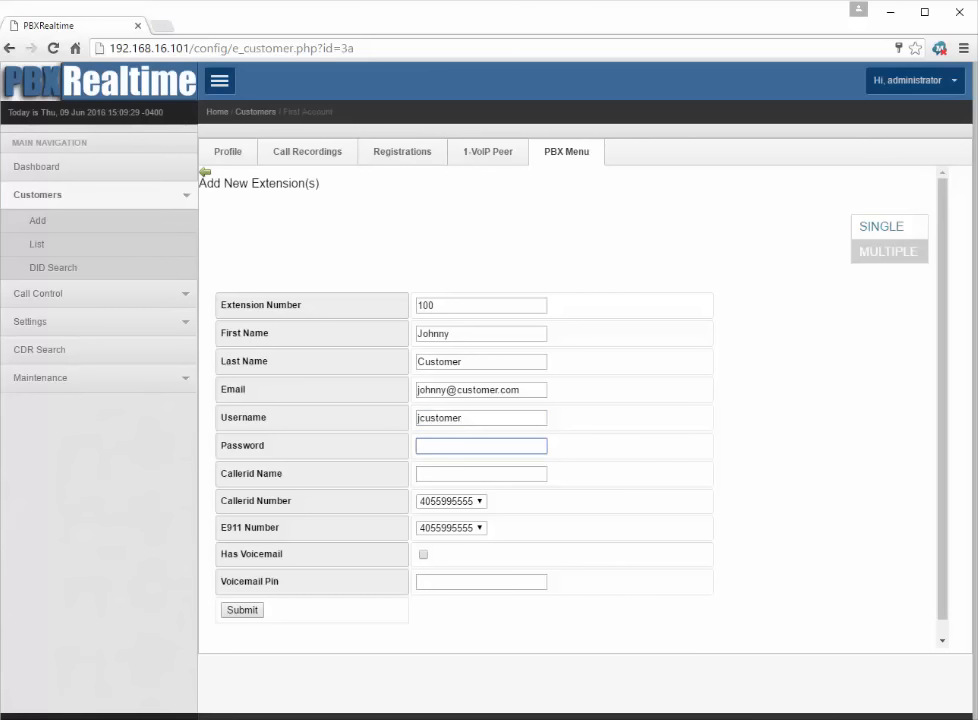
type("s")
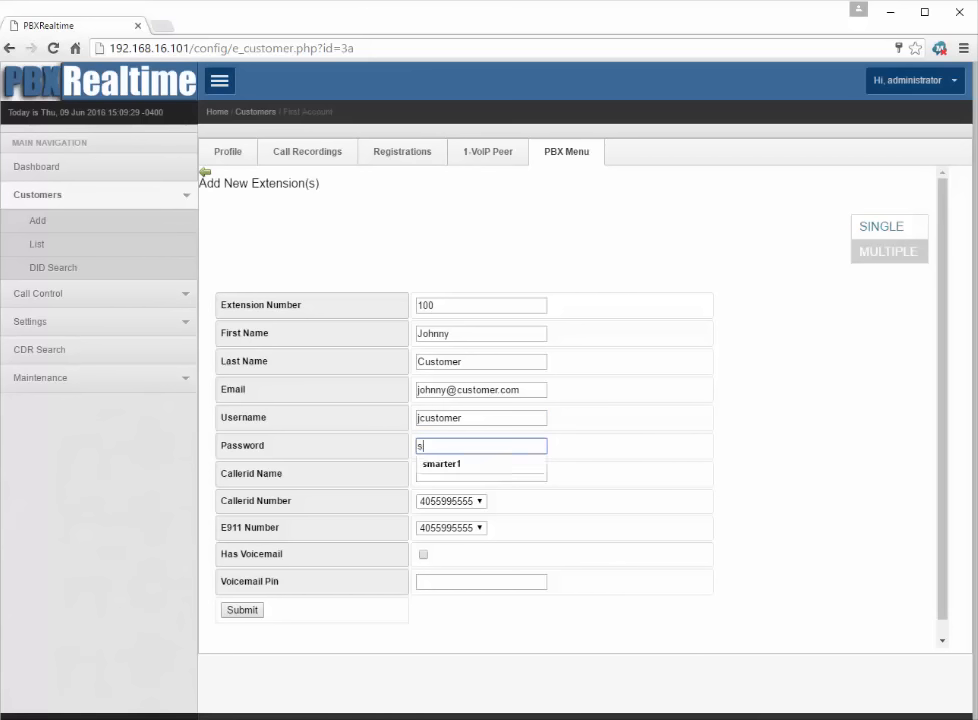
type("ecret")
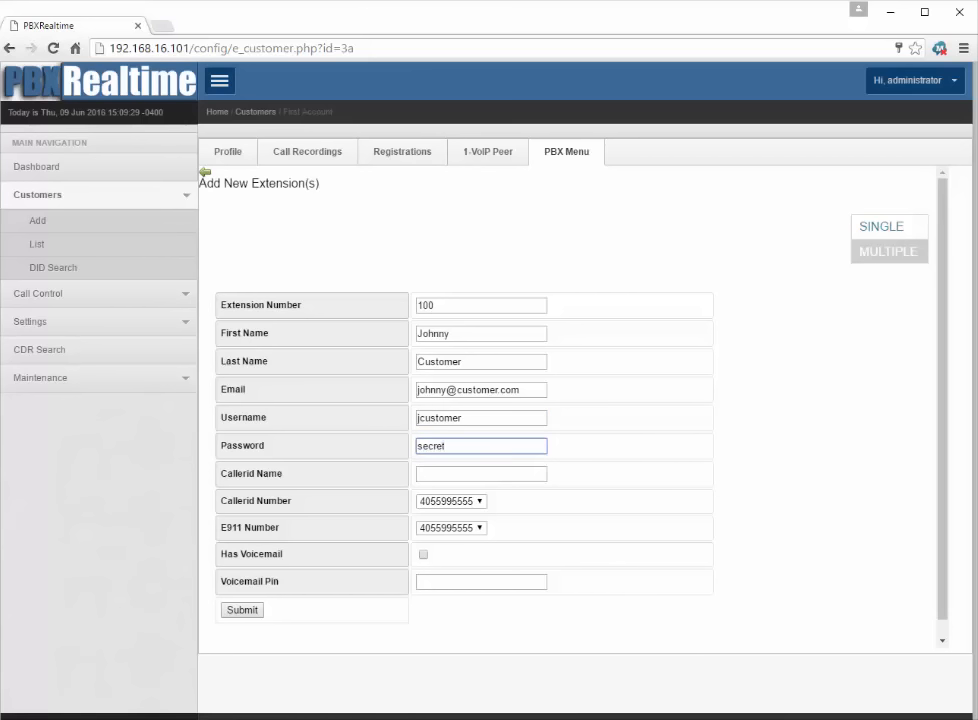
type("password")
Step: Set the caller ID name, main DID as caller ID and E911 number, voicemail with a PIN, then submit
key("Tab")
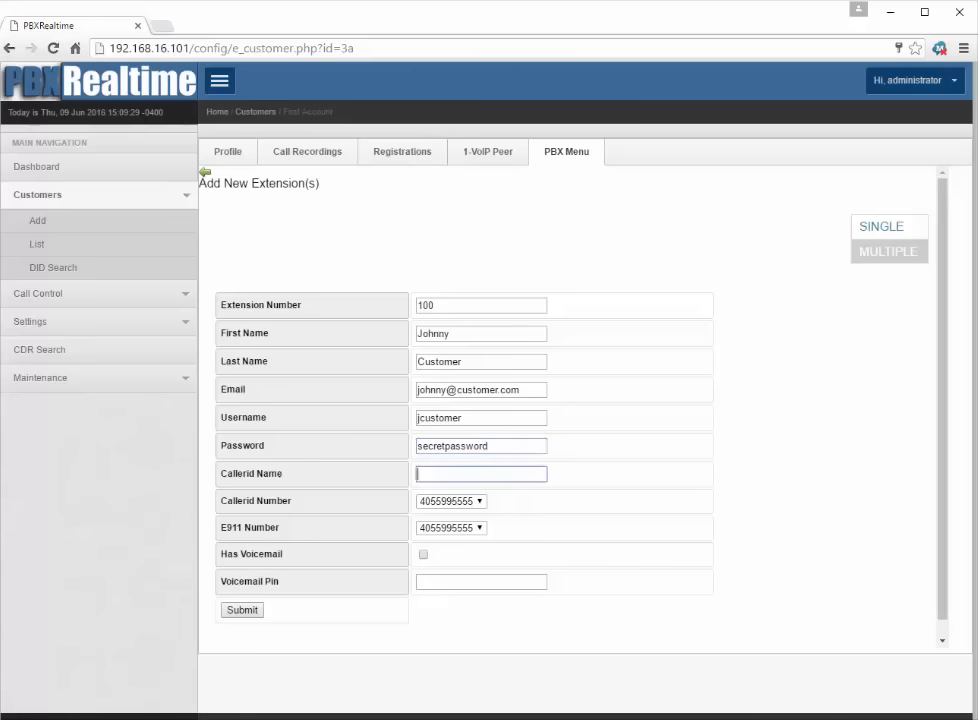
type("Johnny")
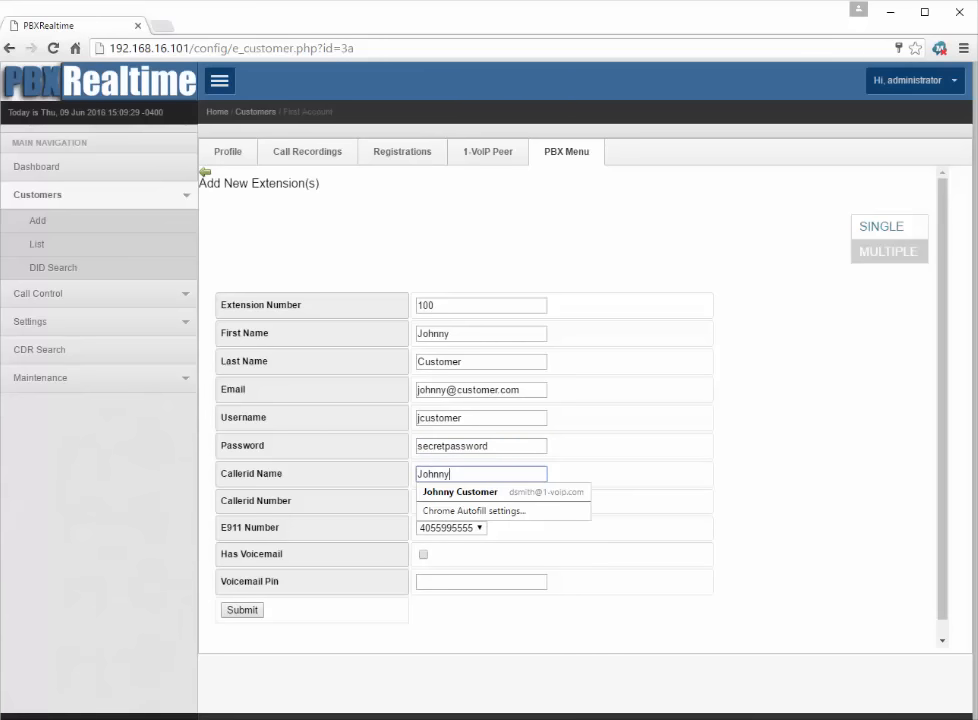
key("Tab")
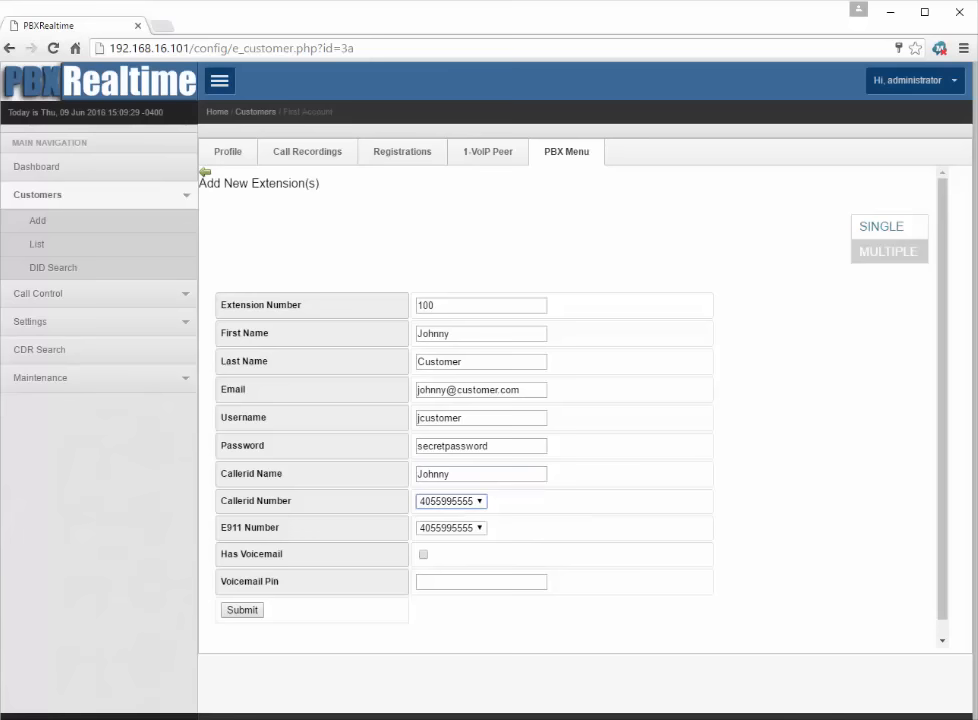
left_click(478, 501)
left_click(476, 501)
left_click(481, 530)
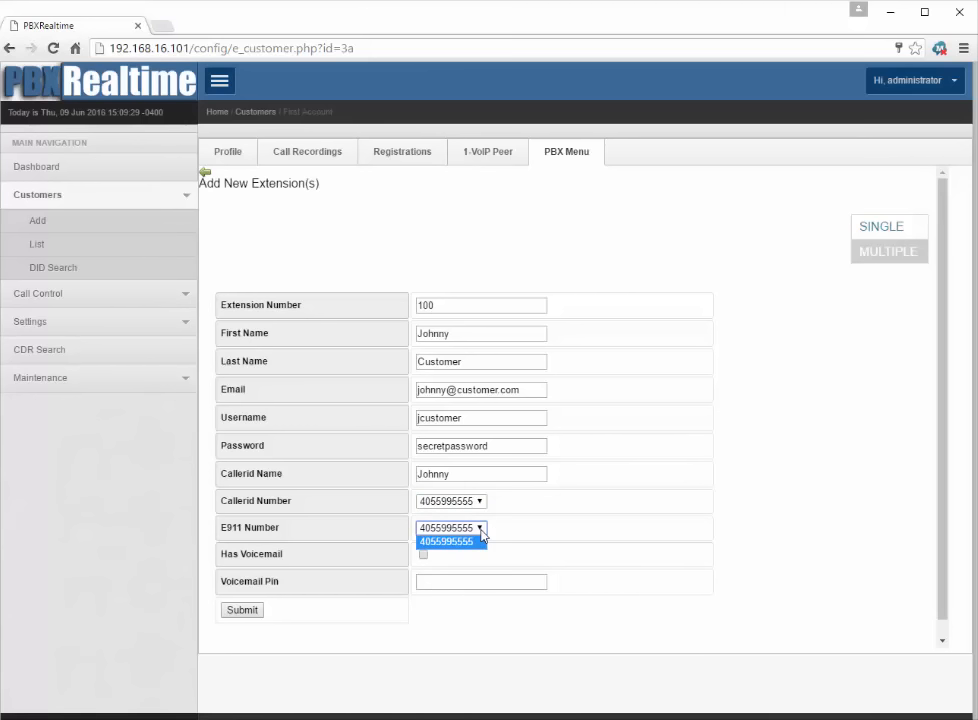
left_click(481, 531)
left_click(423, 556)
left_click(430, 583)
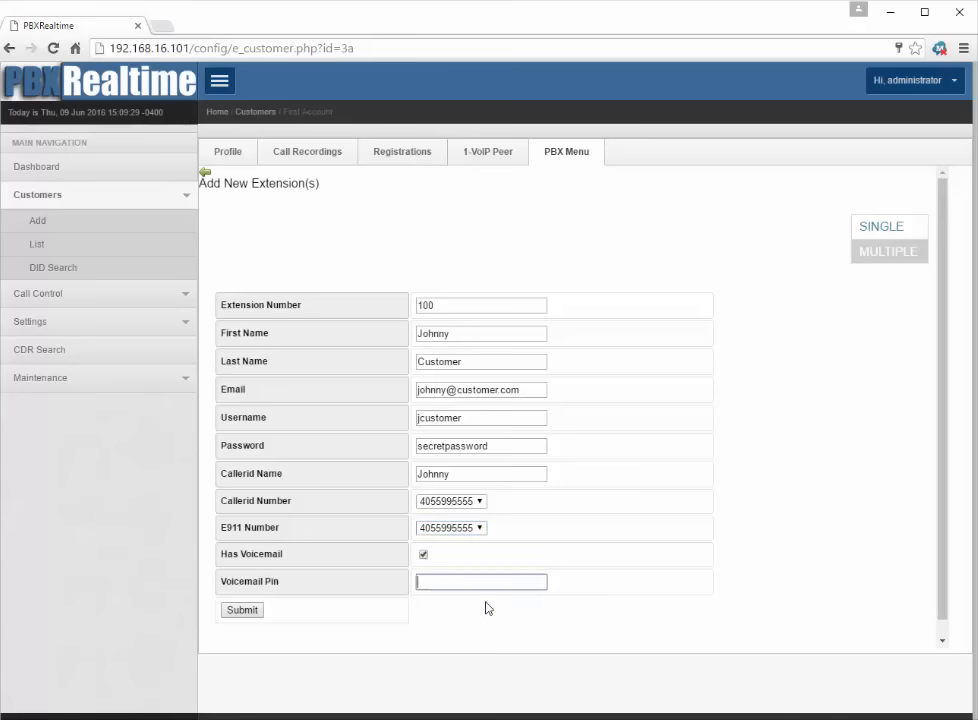
type("1234")
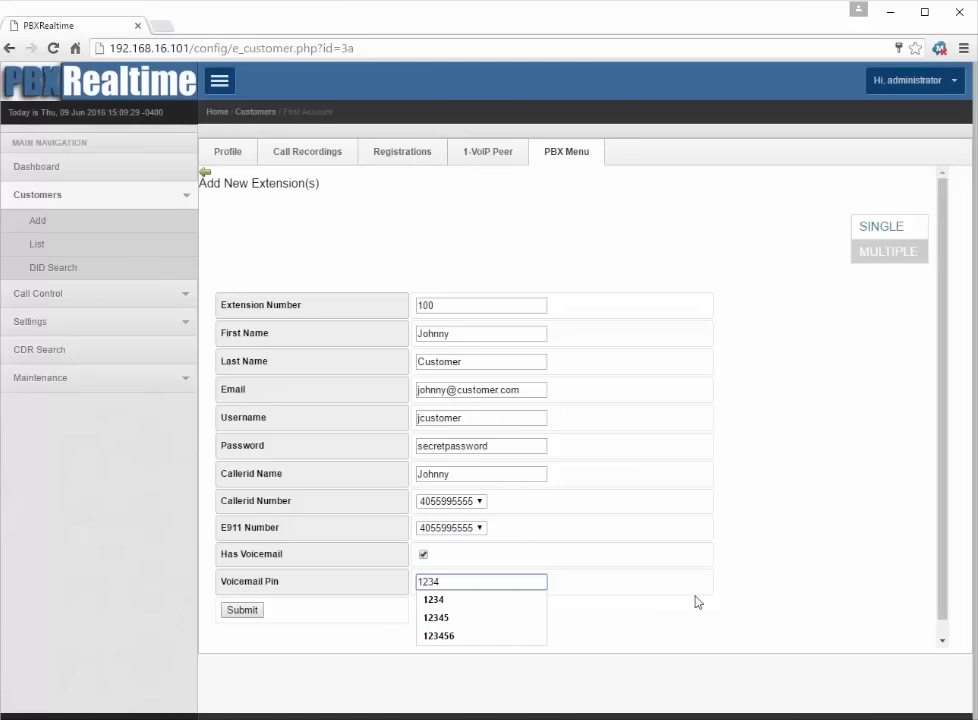
left_click(640, 606)
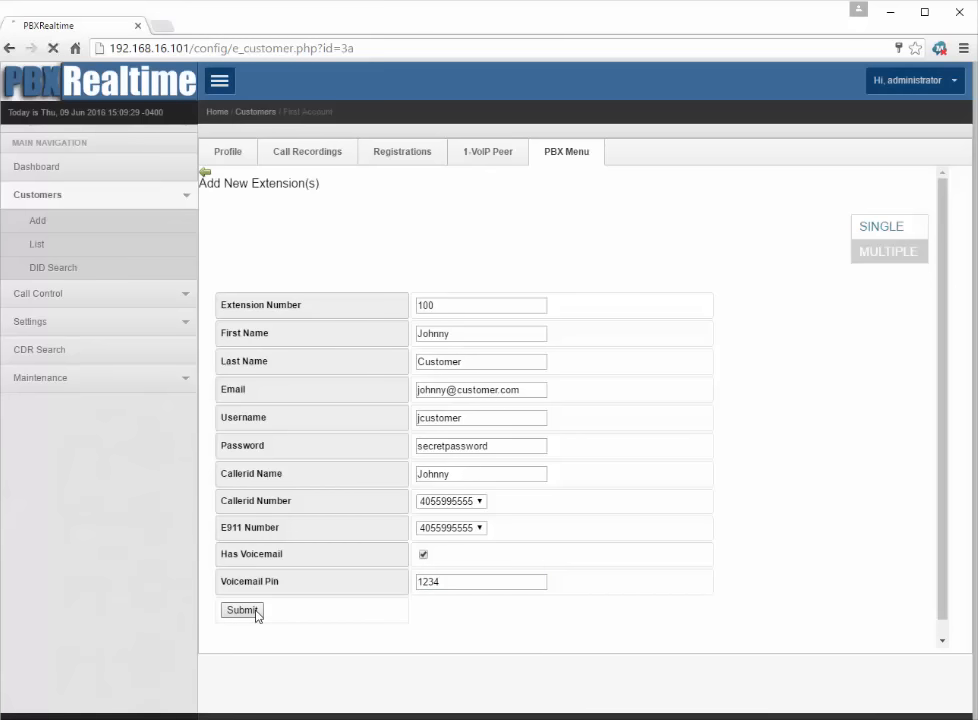
left_click(256, 612)
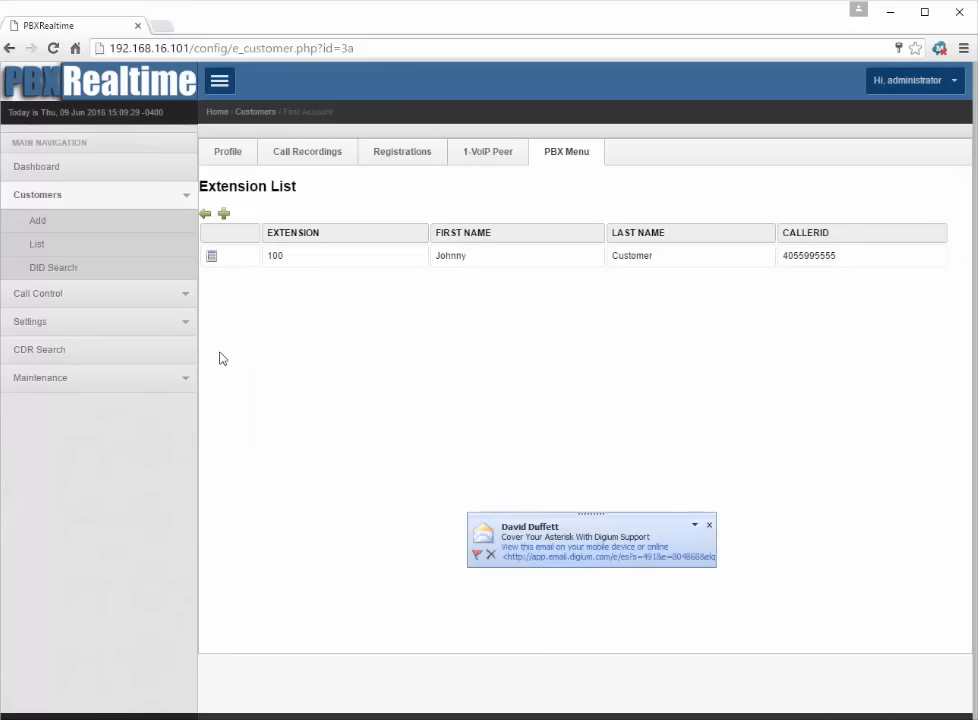
Step: Start extension 101 with the user's first and last name, e-mail, username and password
left_click(226, 214)
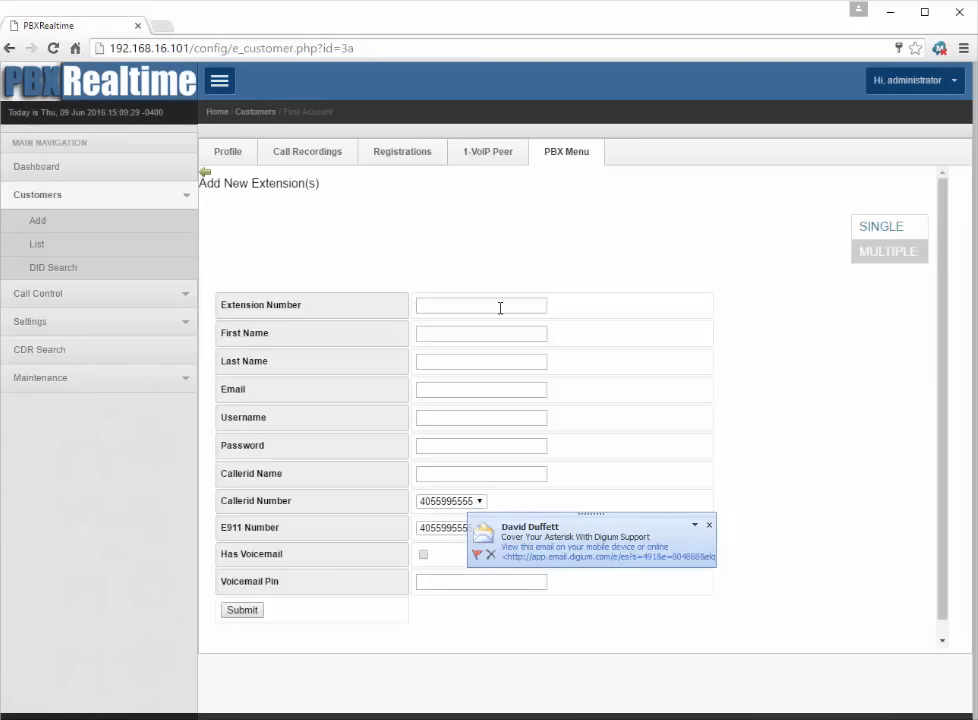
left_click(505, 306)
type("101")
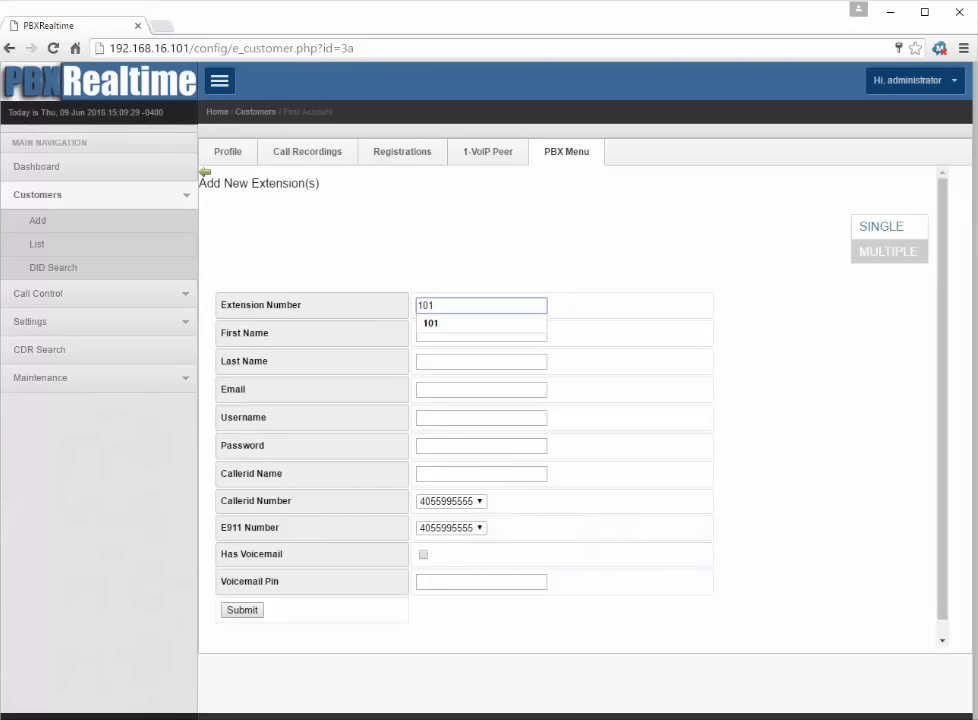
key("Tab")
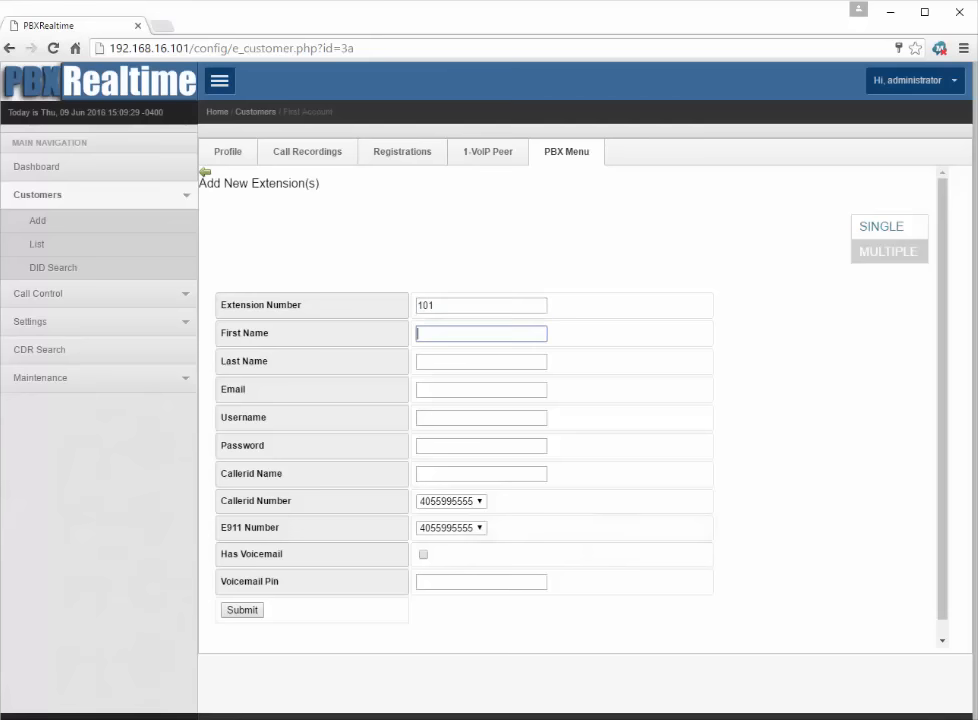
type("another")
key("Tab")
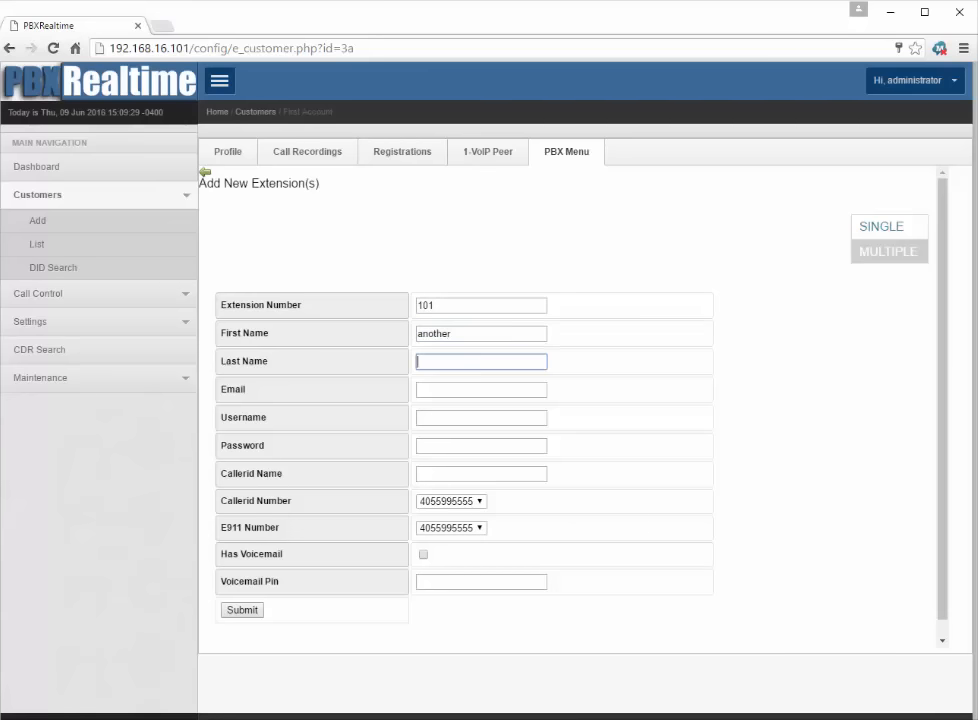
type("guy")
key("Tab")
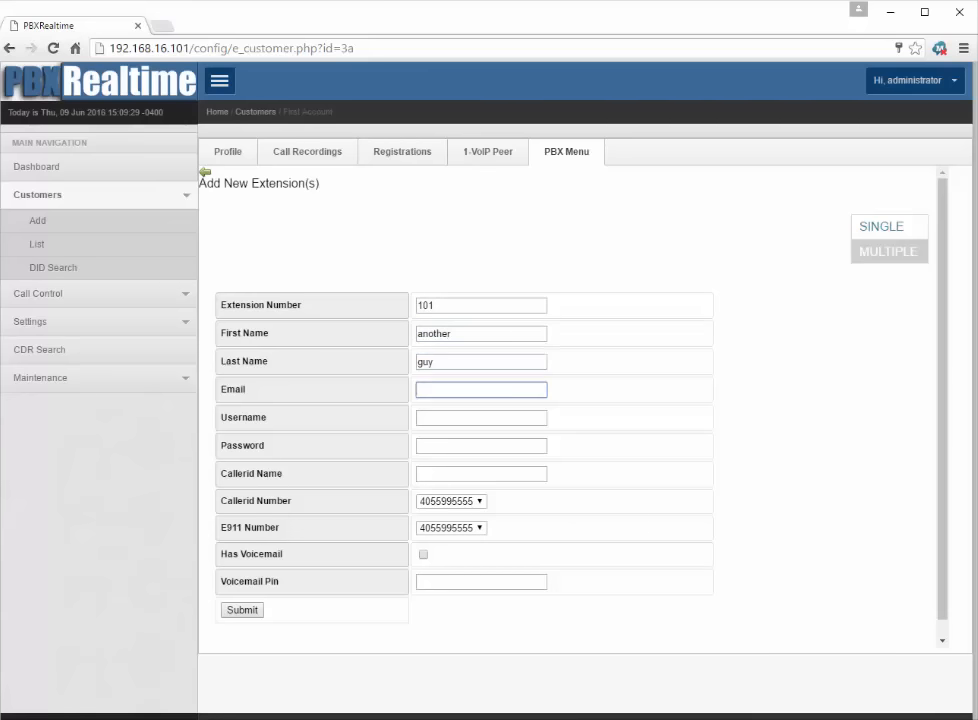
type("another@customer.com")
key("Tab")
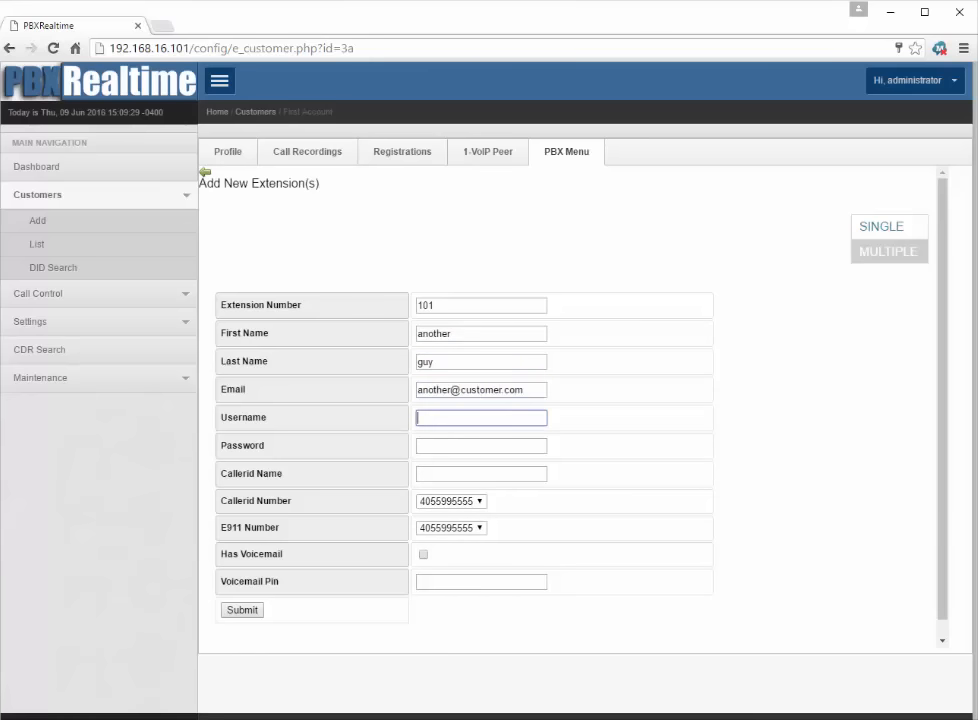
type("another101")
key("Tab")
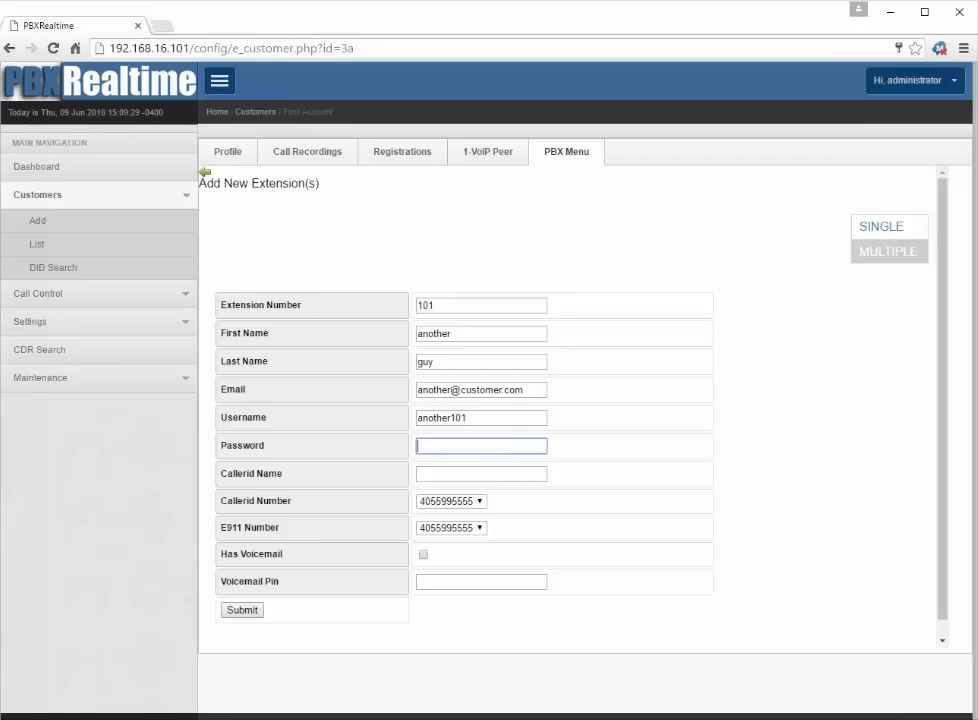
type("101password")
key("Tab")
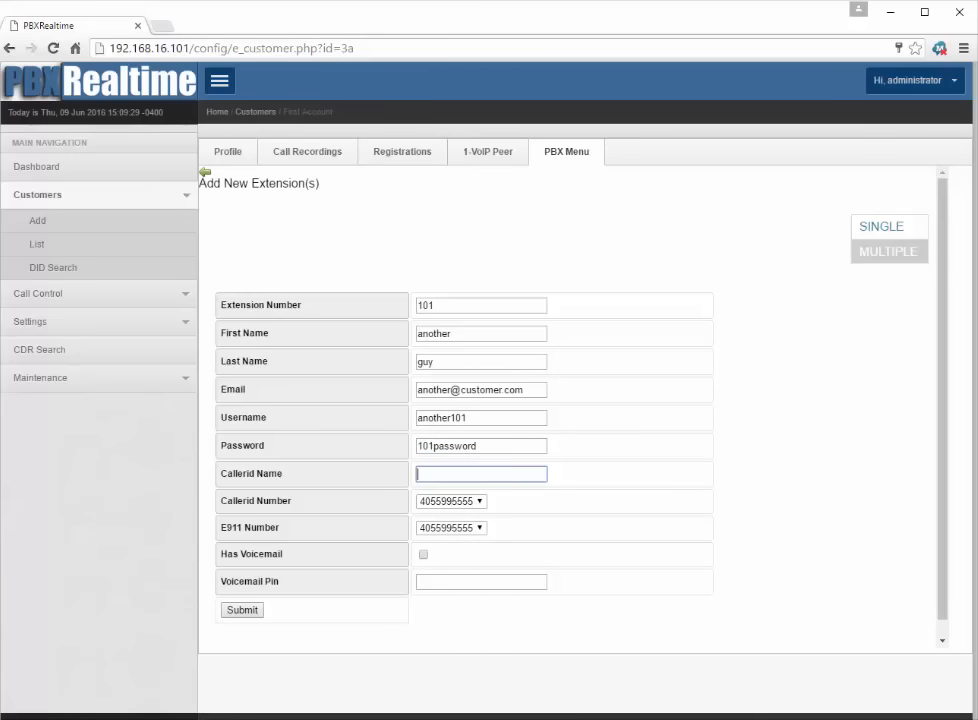
Step: Set the caller ID name, enable voicemail with a PIN, and submit extension 101
type("another_guy")
key("Tab")
key("Tab")
key("Tab")
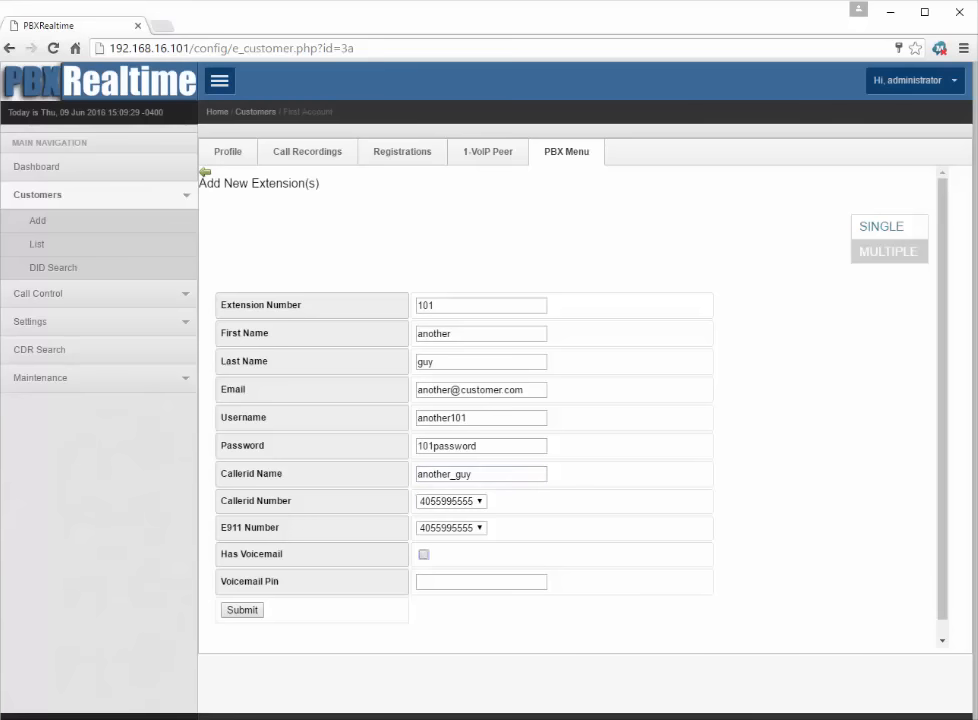
key("space")
key("Tab")
type("1234")
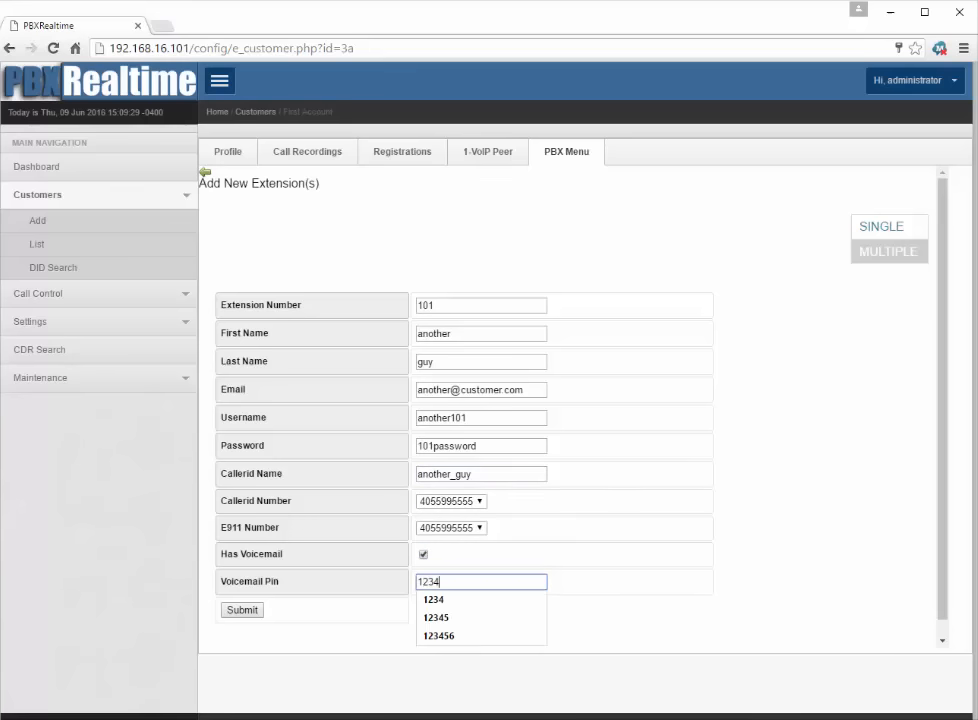
key("Tab")
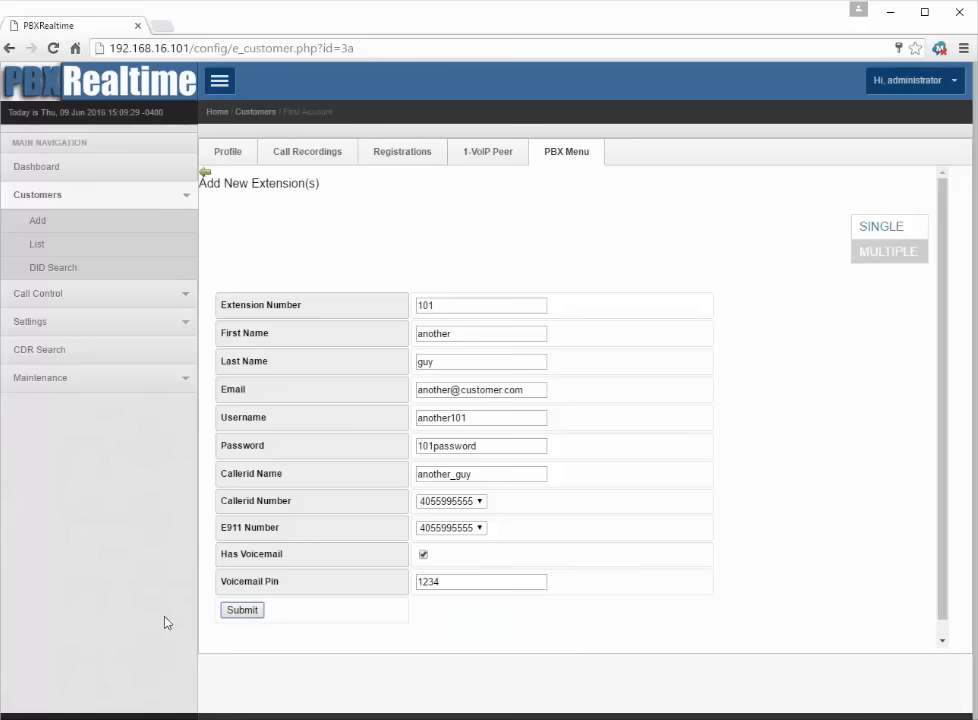
left_click(240, 611)
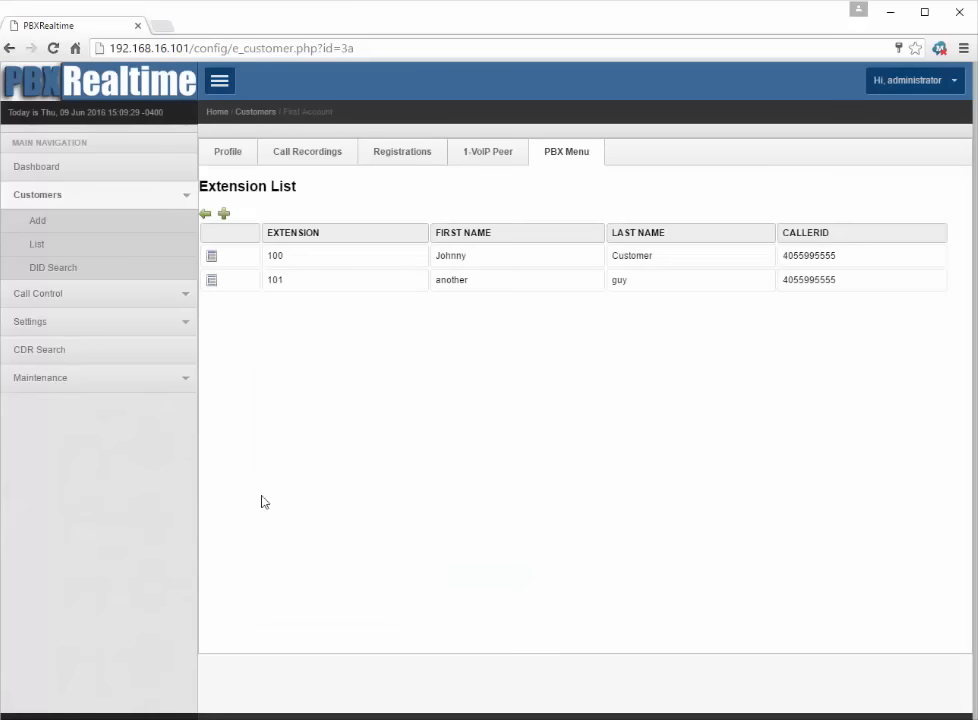
Step: Start a new call group from the PBX menu, described 'all calls'
left_click(205, 216)
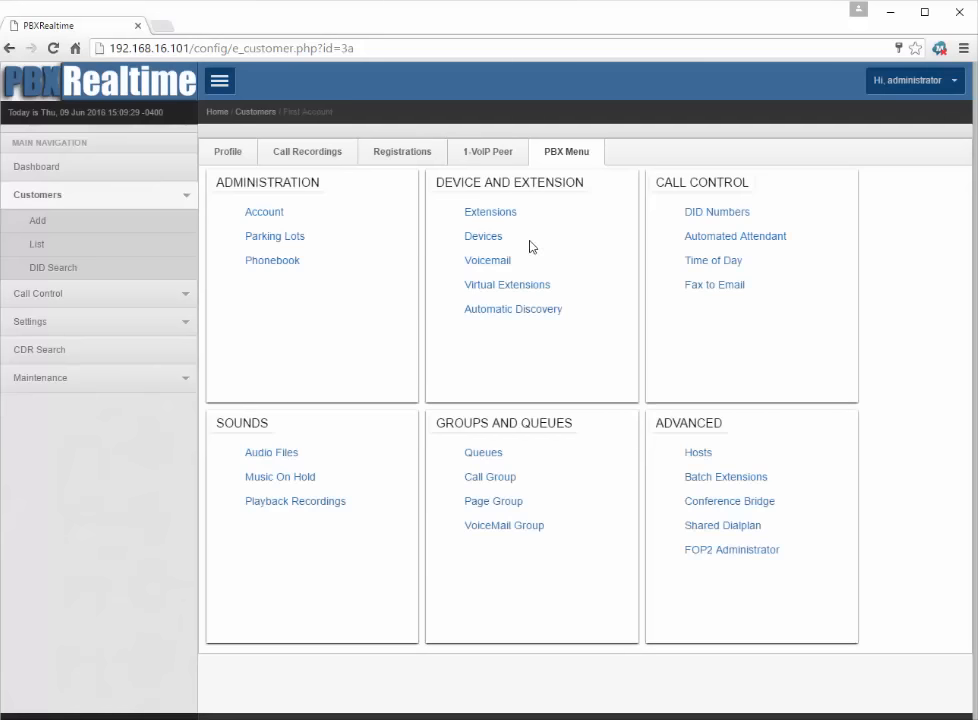
left_click(499, 481)
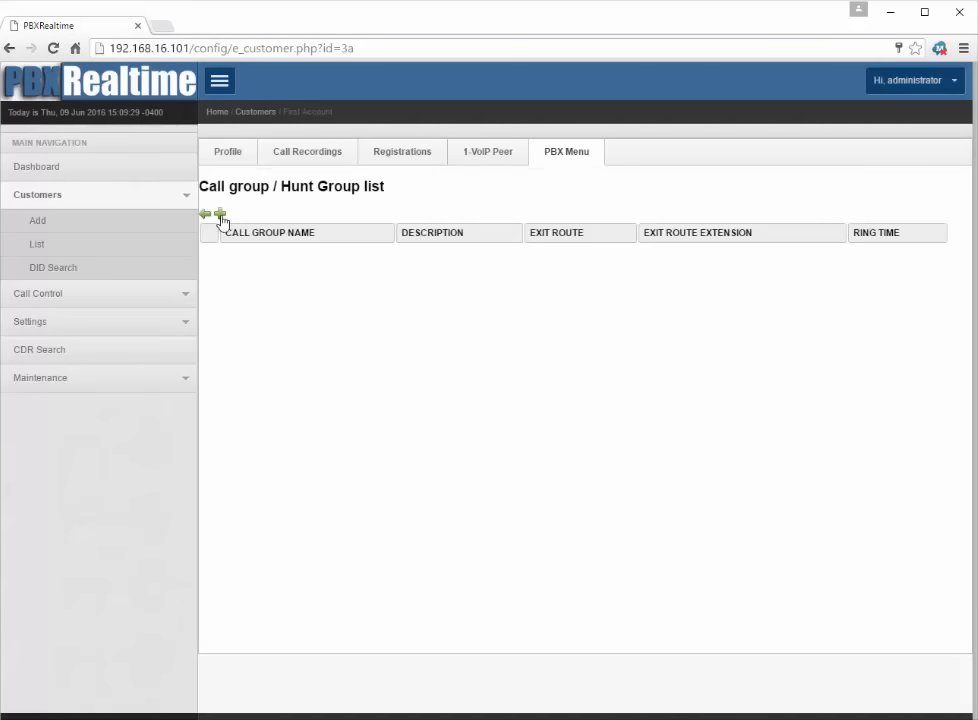
left_click(220, 215)
left_click(600, 236)
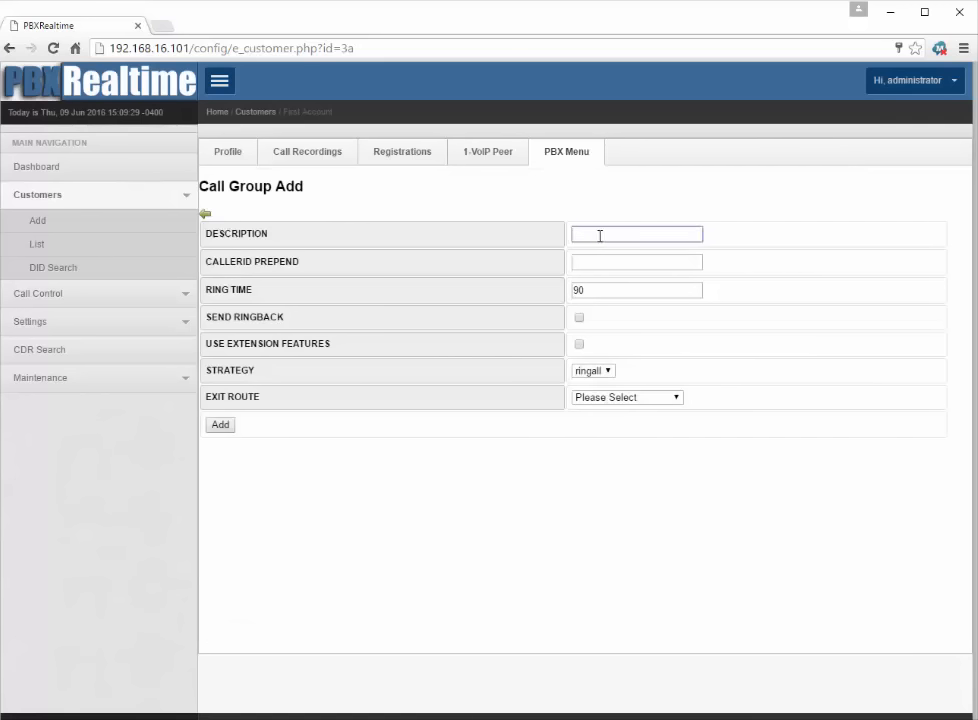
type("all calls")
Step: Turn on Send Ringback and Use Extension Features, set exit route Functions > HangUp(), and add the group
key("Tab")
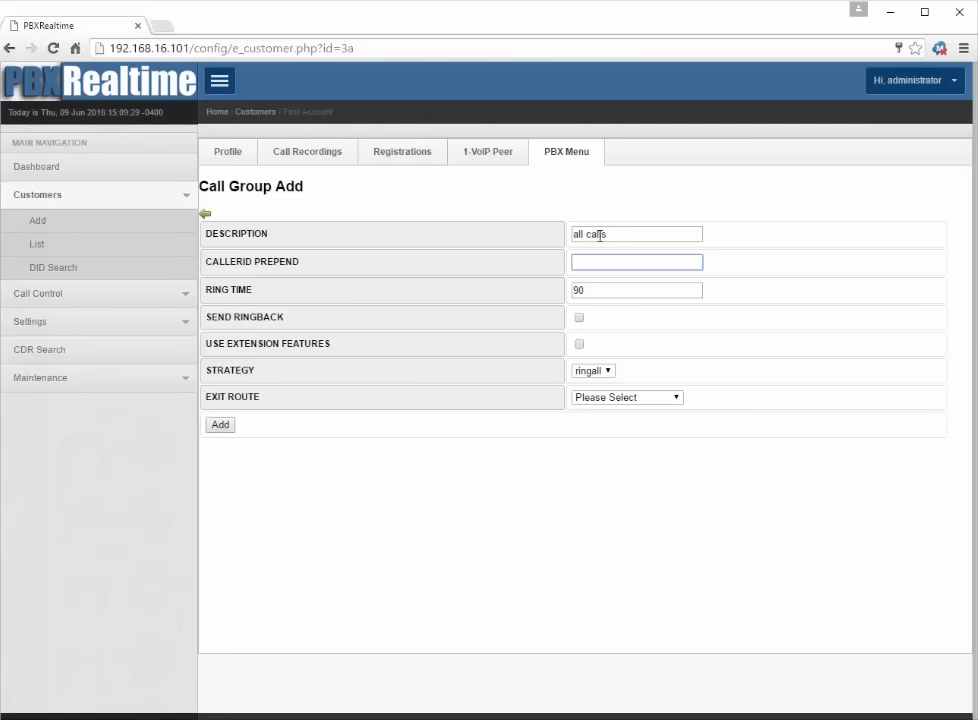
key("Tab")
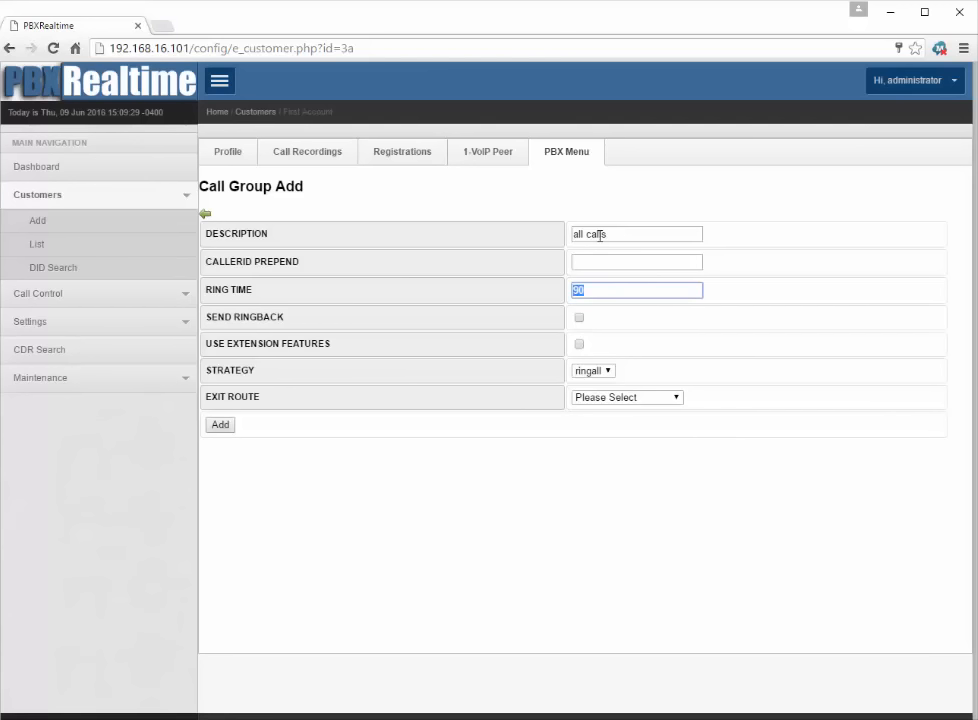
key("Tab")
key("space")
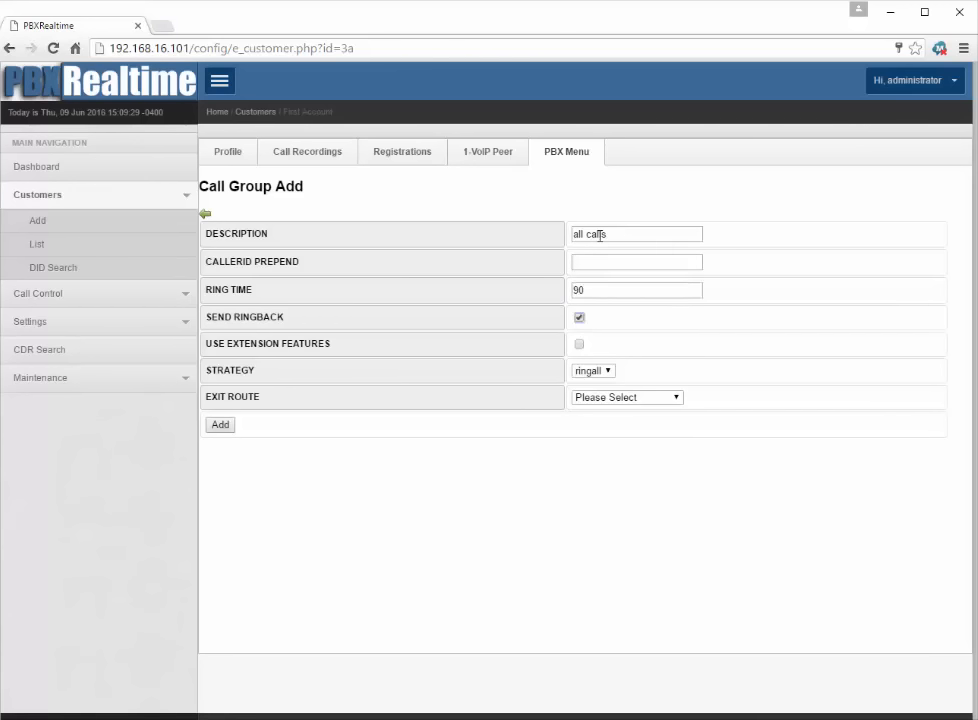
key("Tab")
key("space")
key("Tab")
key("Tab")
key("i")
left_click(633, 399)
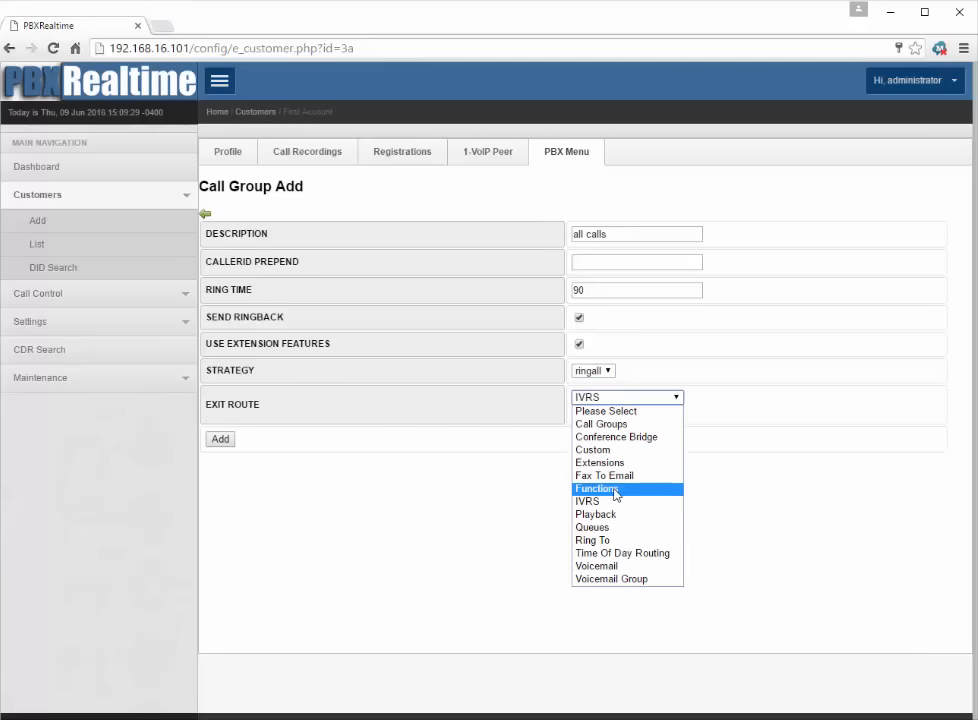
left_click(616, 494)
left_click(630, 413)
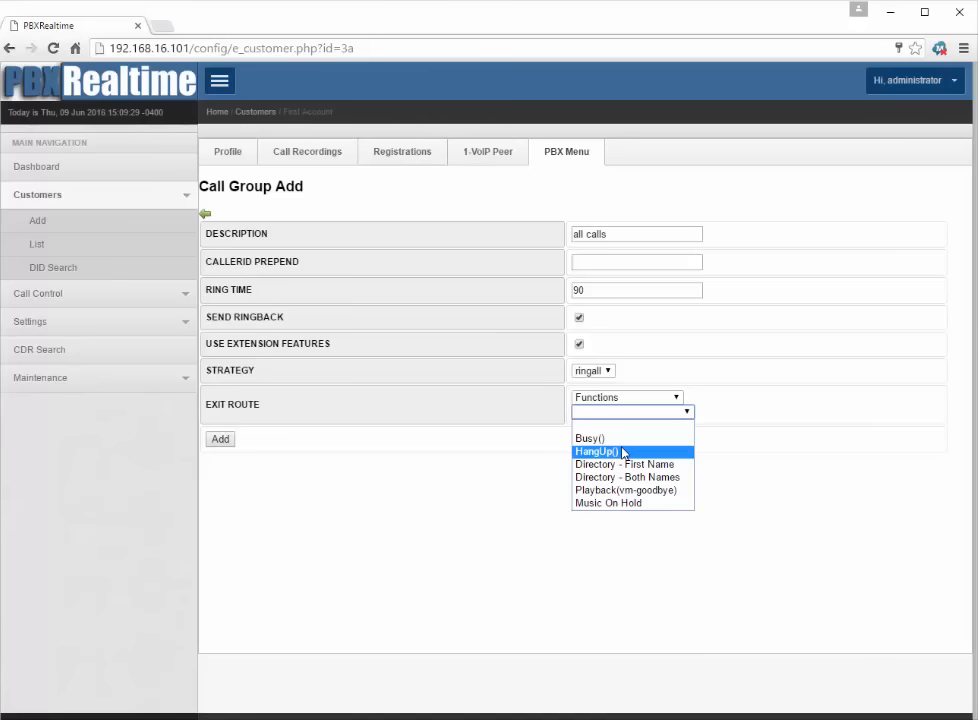
left_click(624, 452)
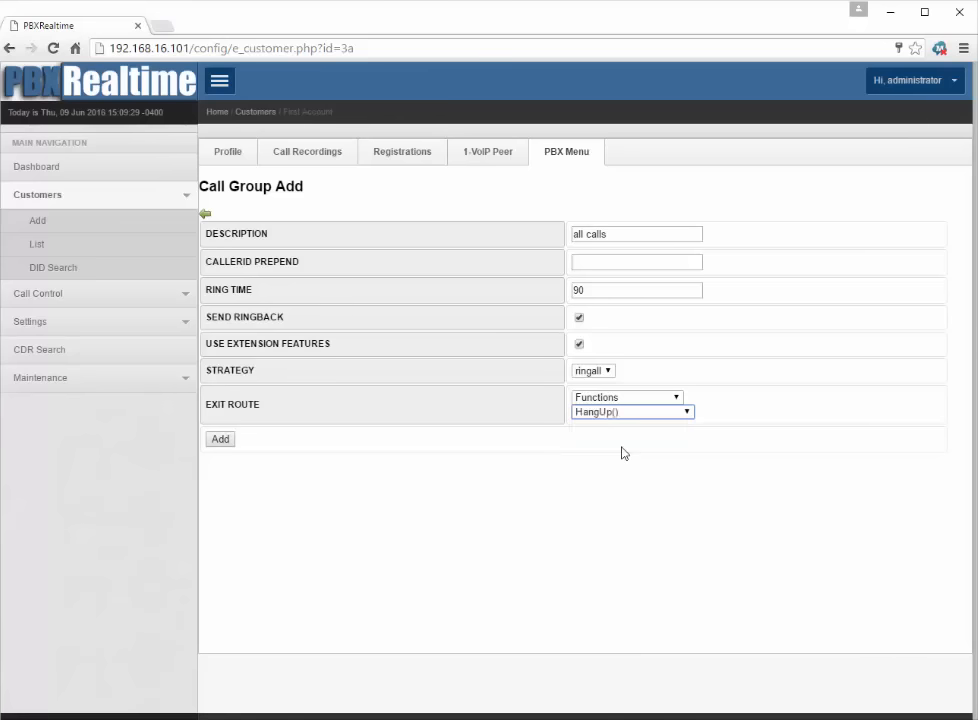
left_click(220, 443)
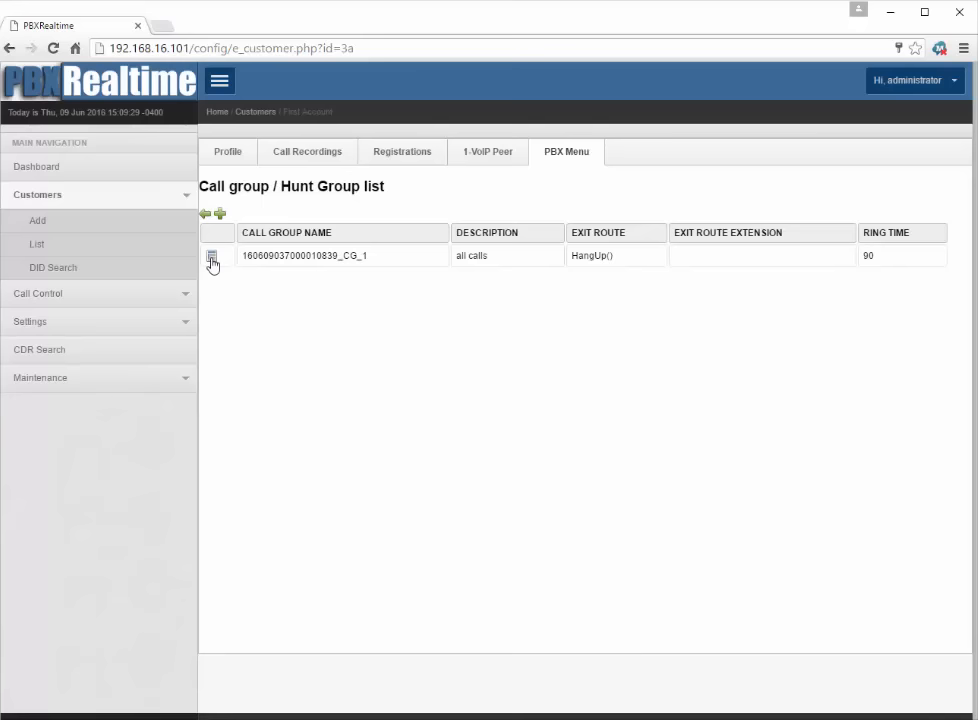
Step: Move extensions 100 and 101 into the 'all calls' active members, save, and return to the PBX menu
left_click(212, 258)
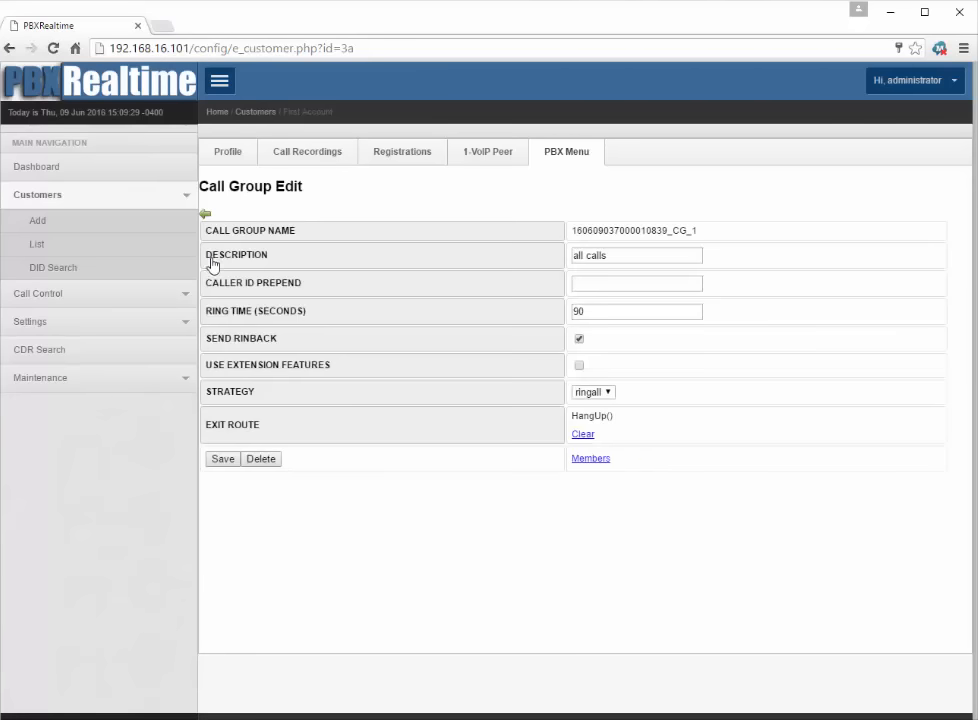
left_click(590, 459)
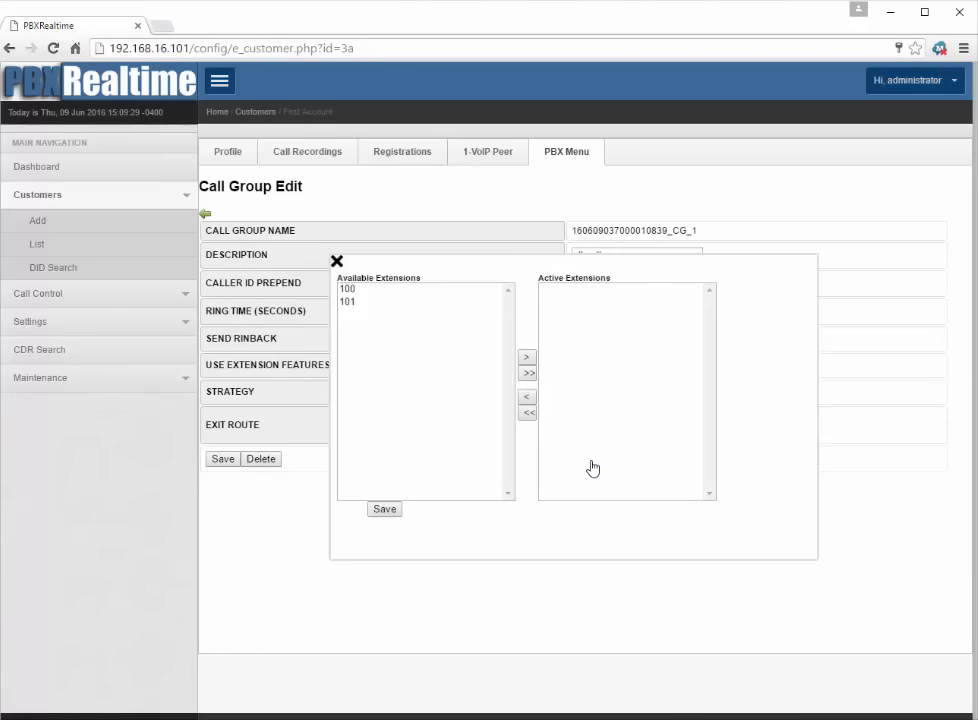
left_click(528, 373)
left_click(337, 263)
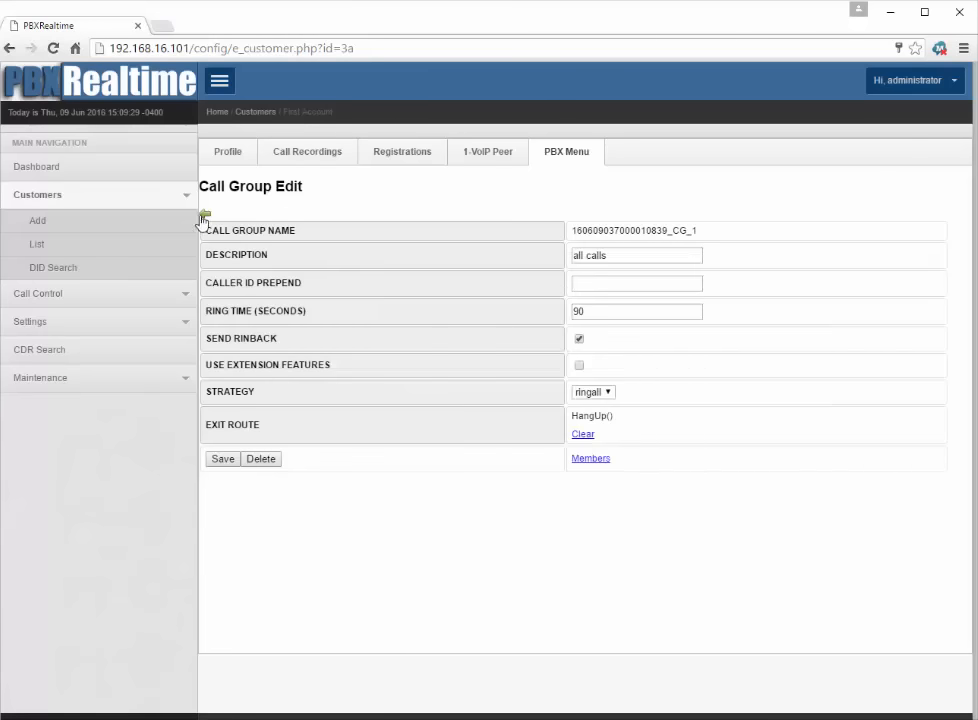
left_click(223, 459)
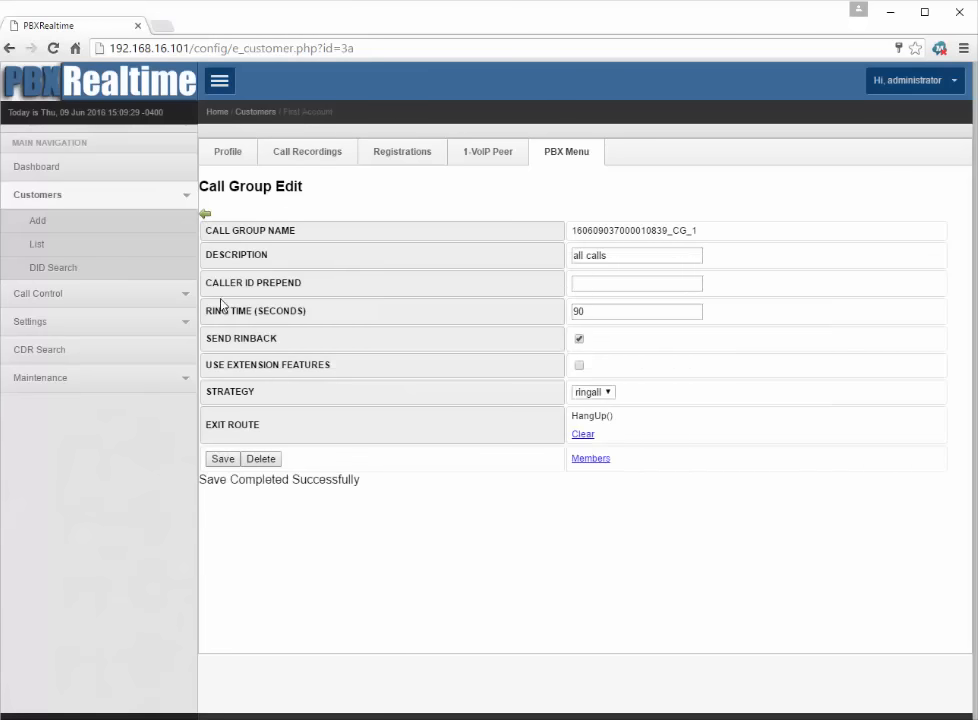
left_click(205, 214)
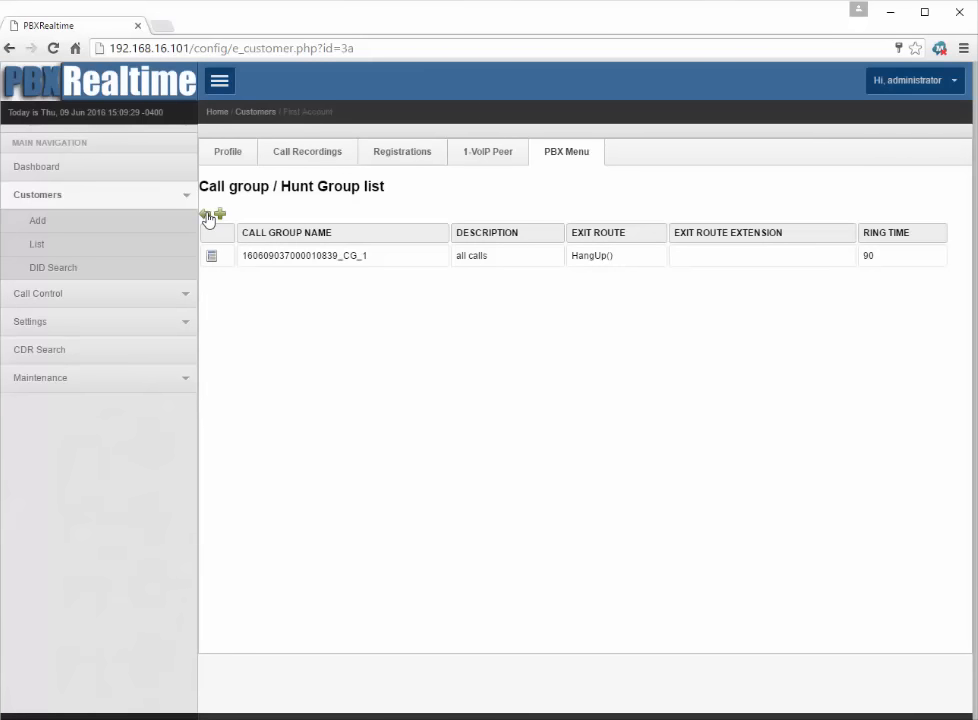
left_click(205, 214)
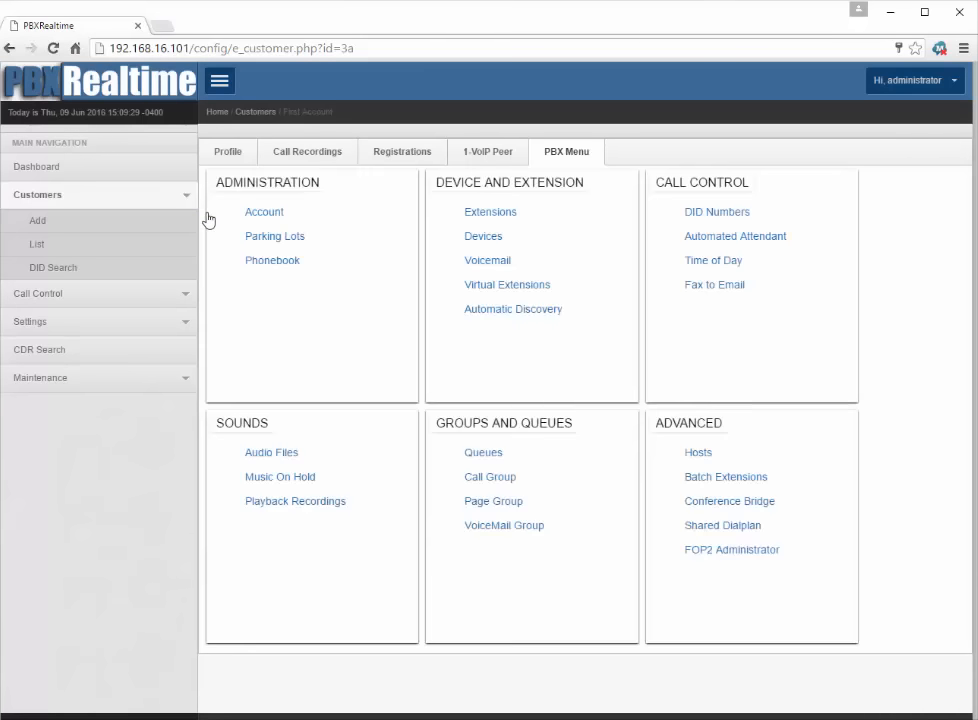
Step: Route the Main Number DID to Call Groups > 'all calls', save, and return to the Dashboard
left_click(713, 214)
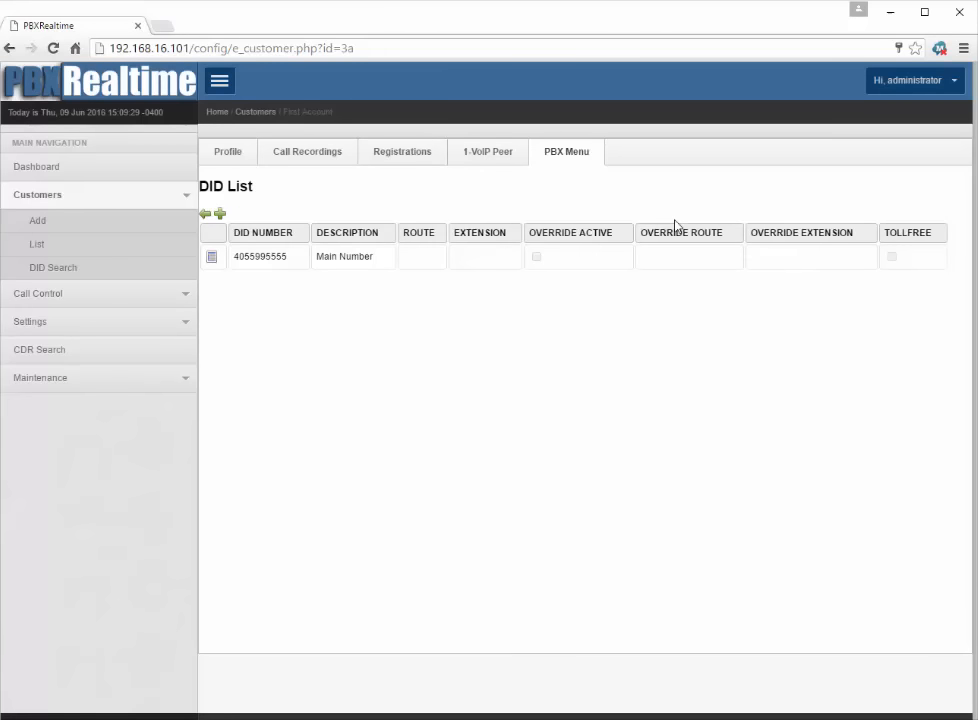
left_click(212, 259)
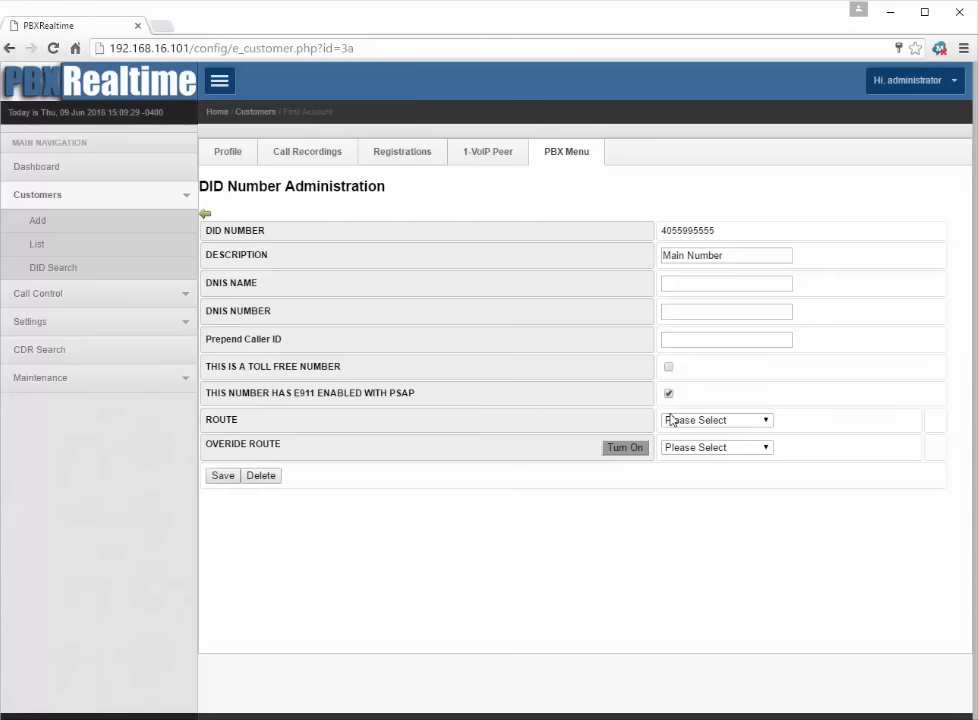
left_click(684, 421)
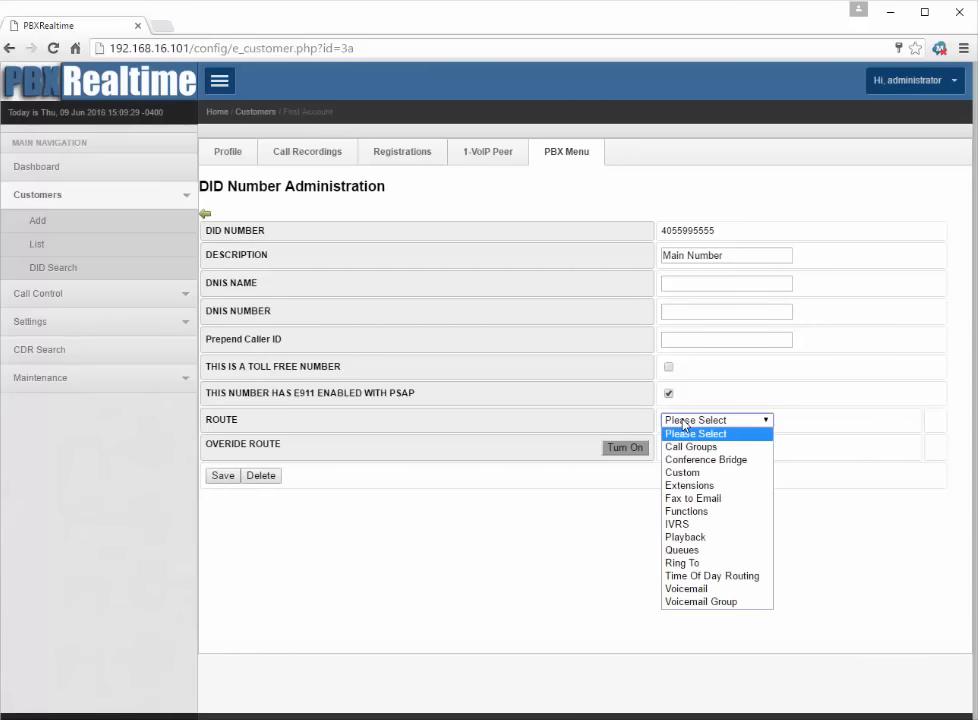
left_click(694, 447)
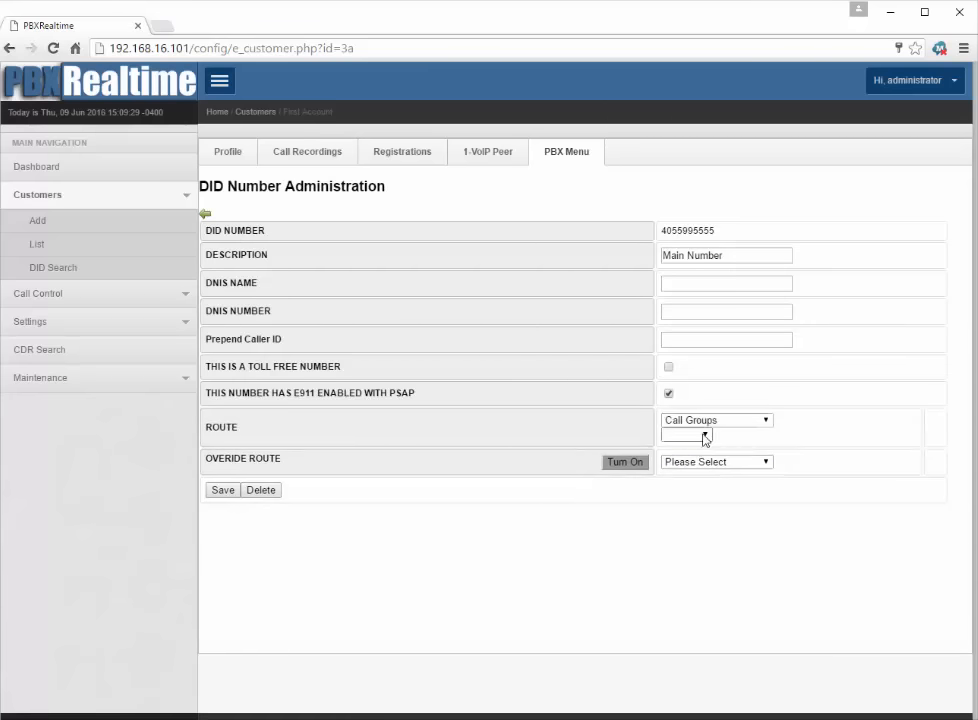
left_click(702, 435)
left_click(692, 462)
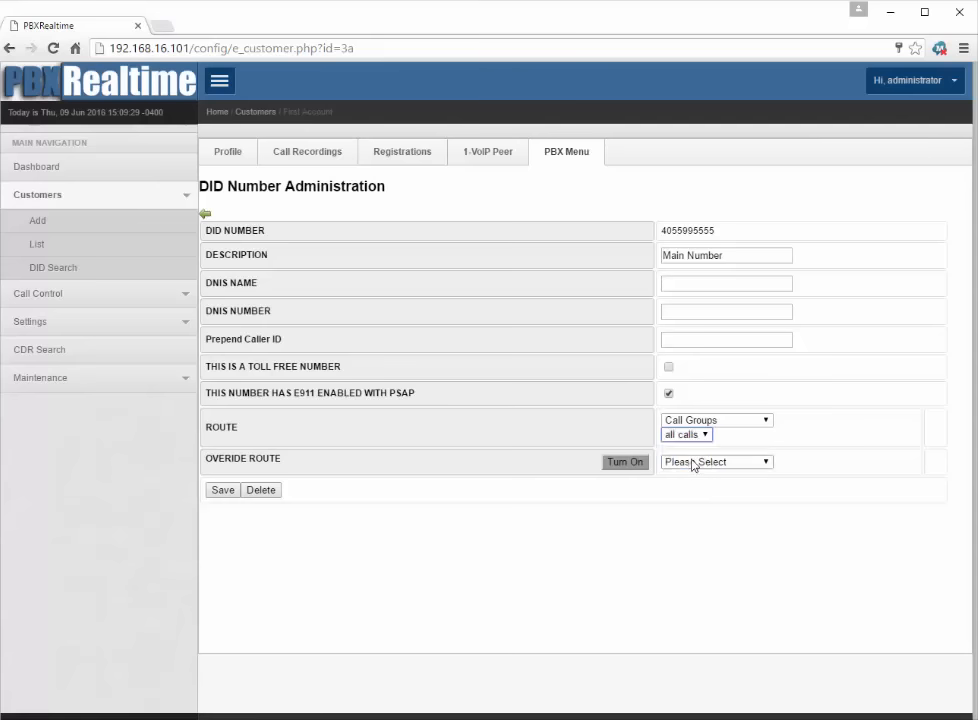
left_click(224, 491)
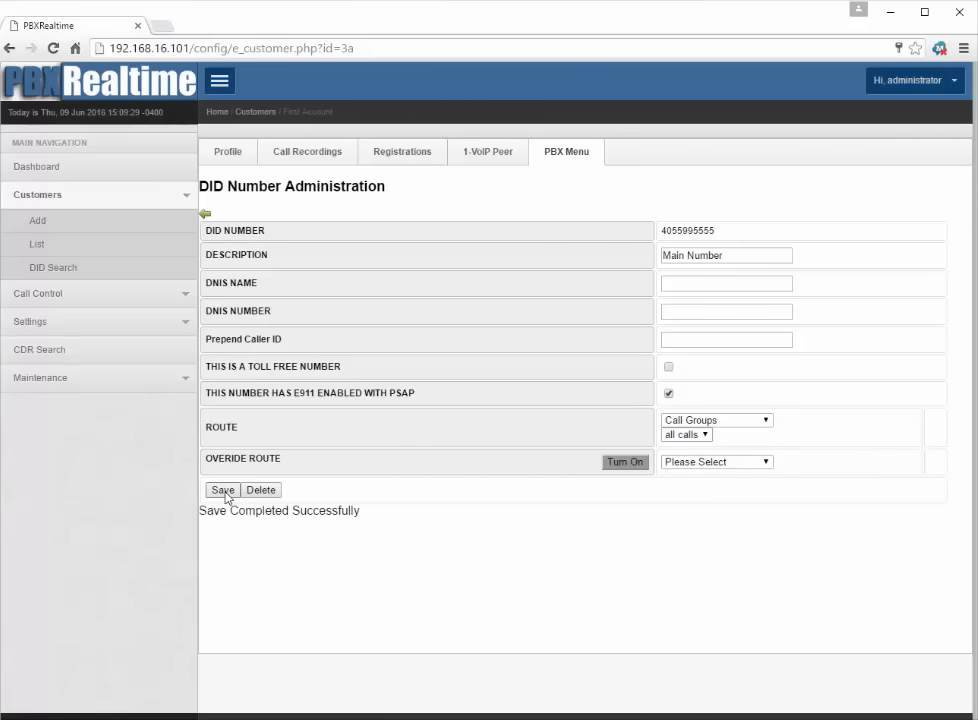
left_click(205, 213)
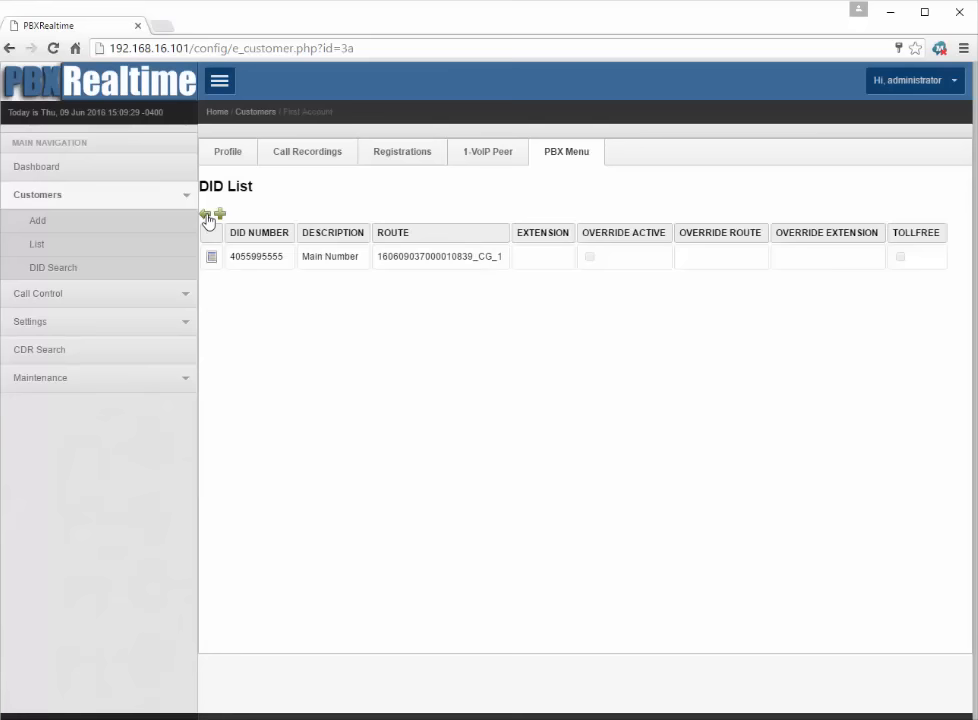
left_click(37, 176)
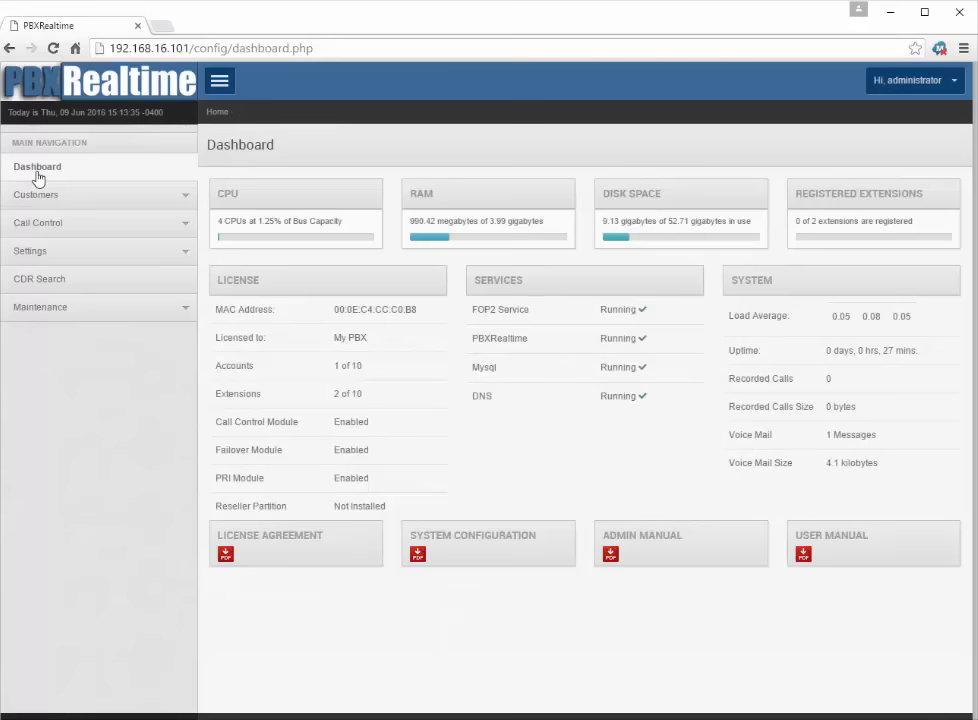